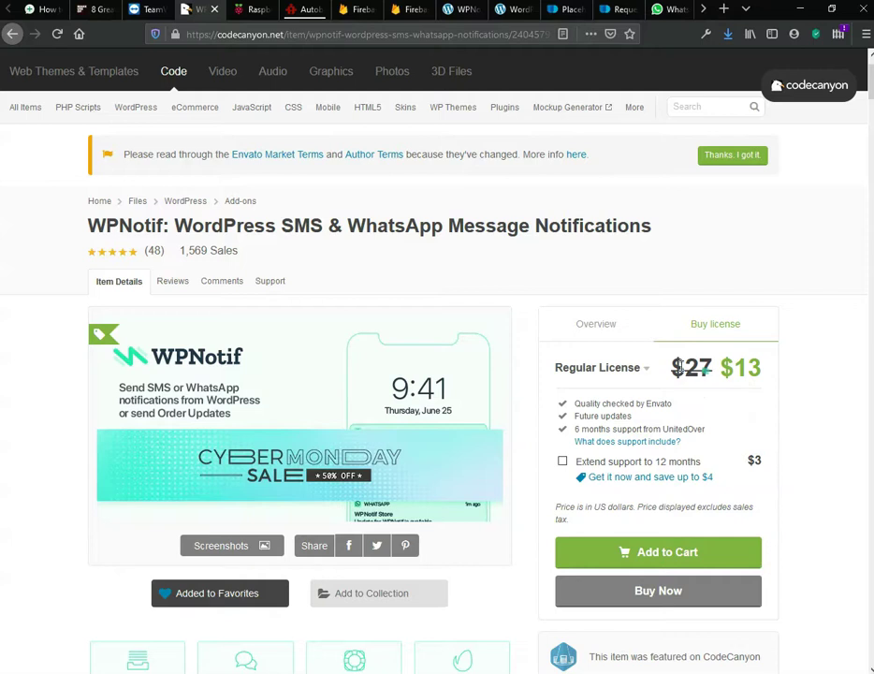
Step: Leave the CodeCanyon listing for the Firebase console, then view its Spark and Blaze pricing plans
{"action": "scroll", "coordinate": [268, 153], "scroll_direction": "up", "scroll_amount": 2}
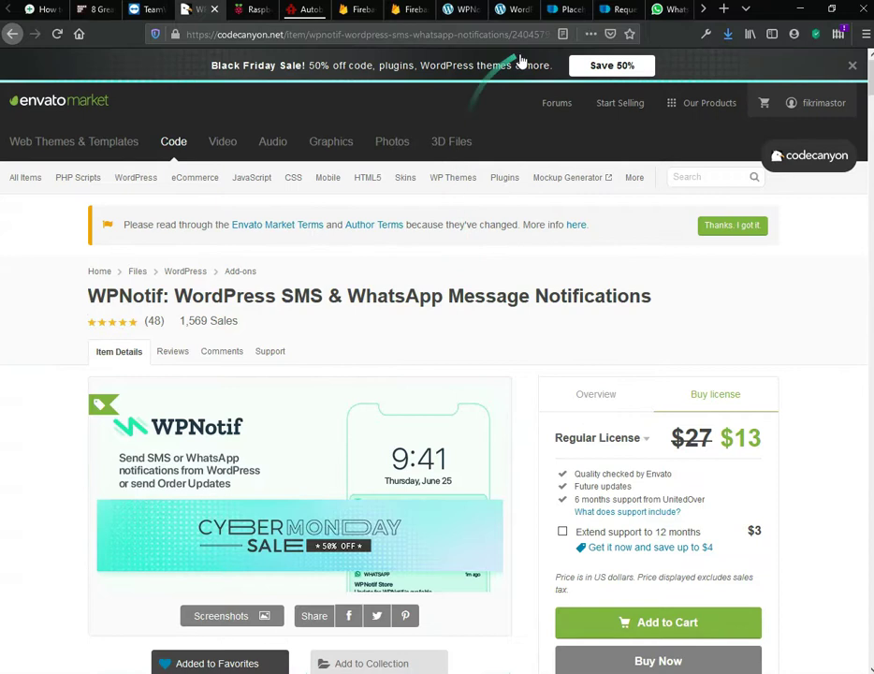
{"action": "left_click", "coordinate": [355, 12]}
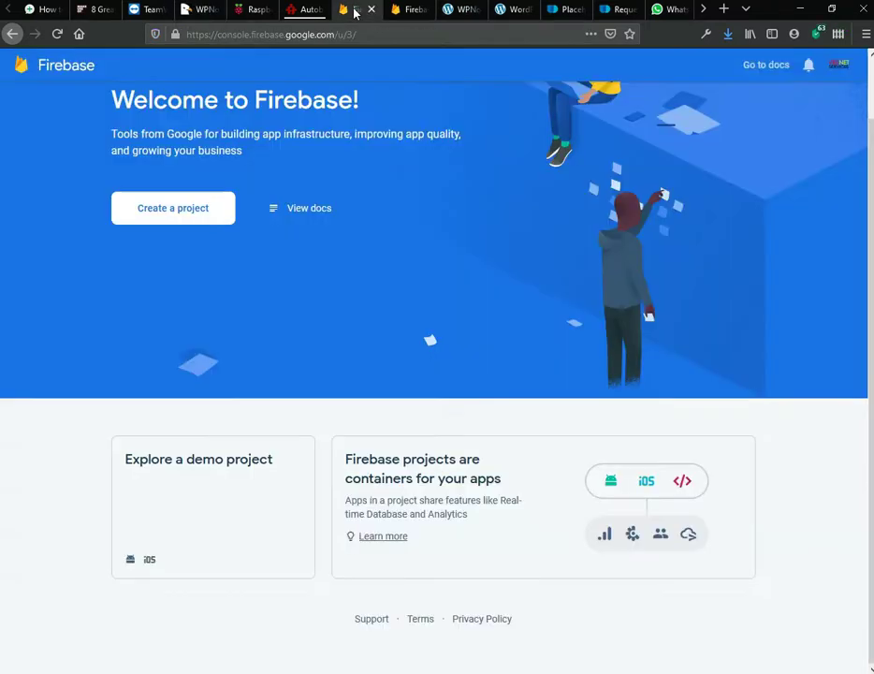
{"action": "scroll", "coordinate": [30, 373], "scroll_direction": "up", "scroll_amount": 2}
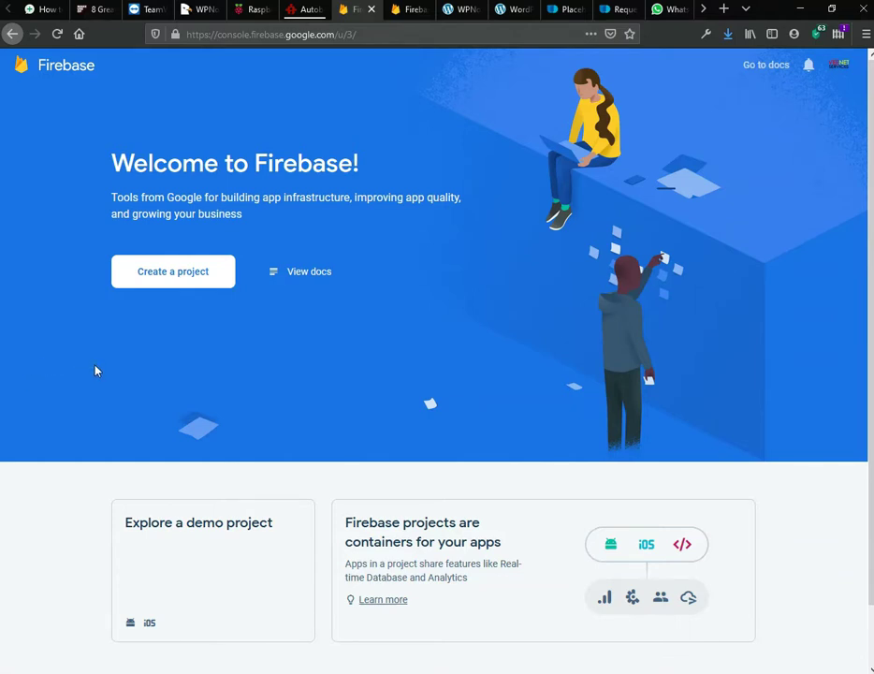
{"action": "left_click", "coordinate": [397, 19]}
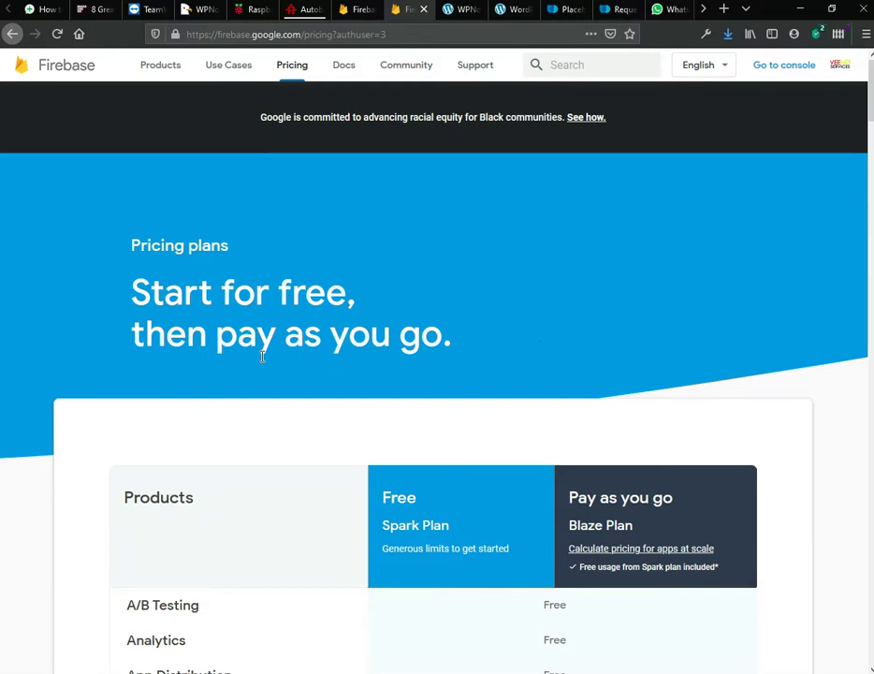
{"action": "scroll", "coordinate": [262, 356], "scroll_direction": "down", "scroll_amount": 5}
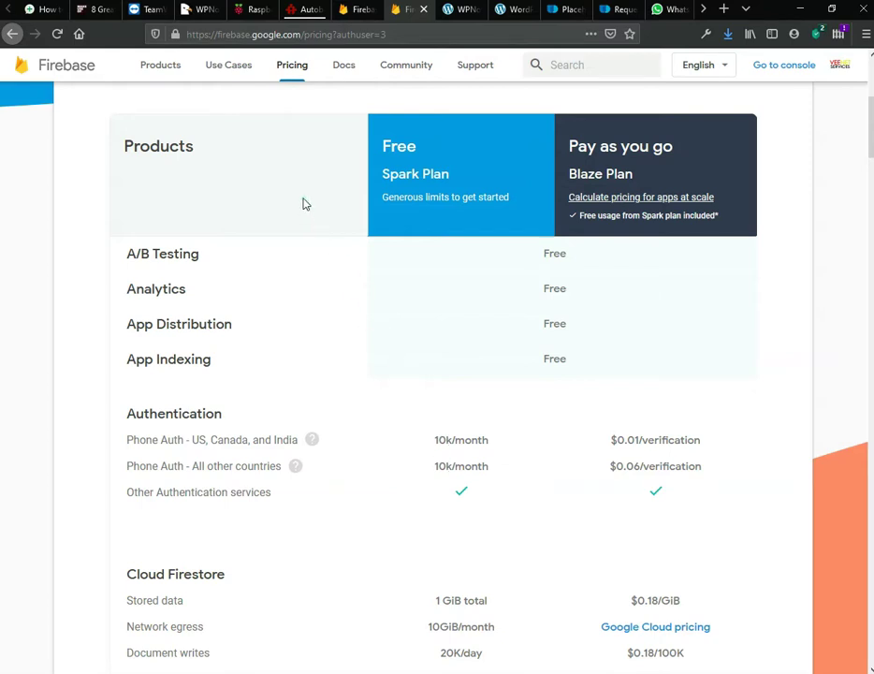
Step: Start a new Firebase project named waweb-veenet
{"action": "left_click", "coordinate": [364, 12]}
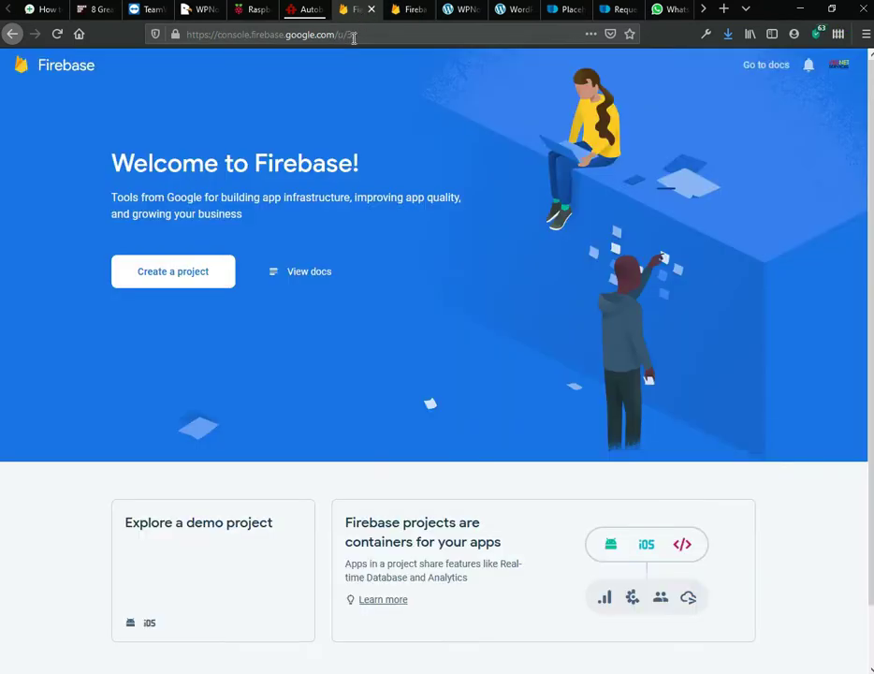
{"action": "left_click", "coordinate": [177, 284]}
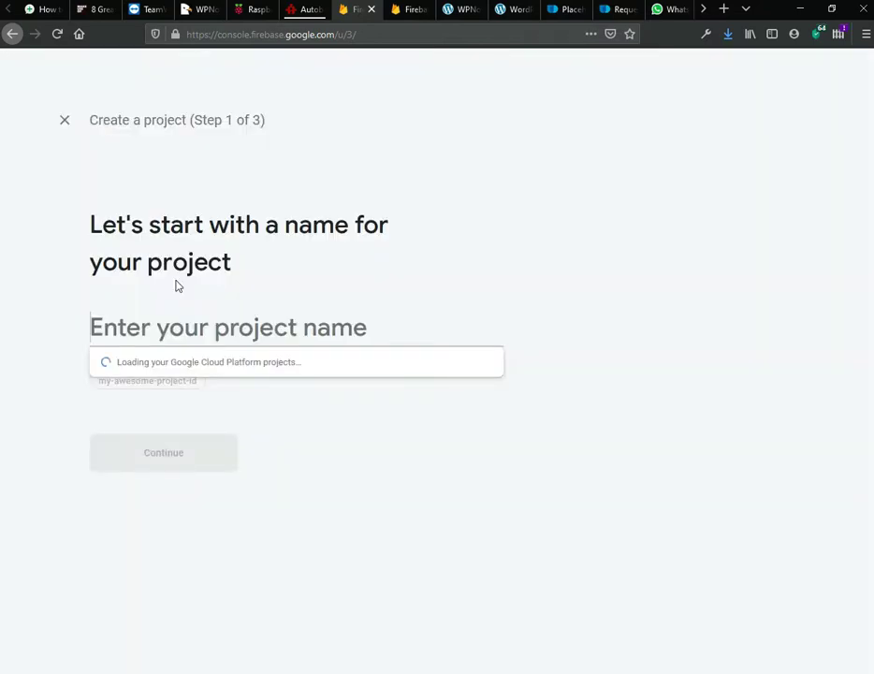
{"action": "type", "text": "waweb-veenet"}
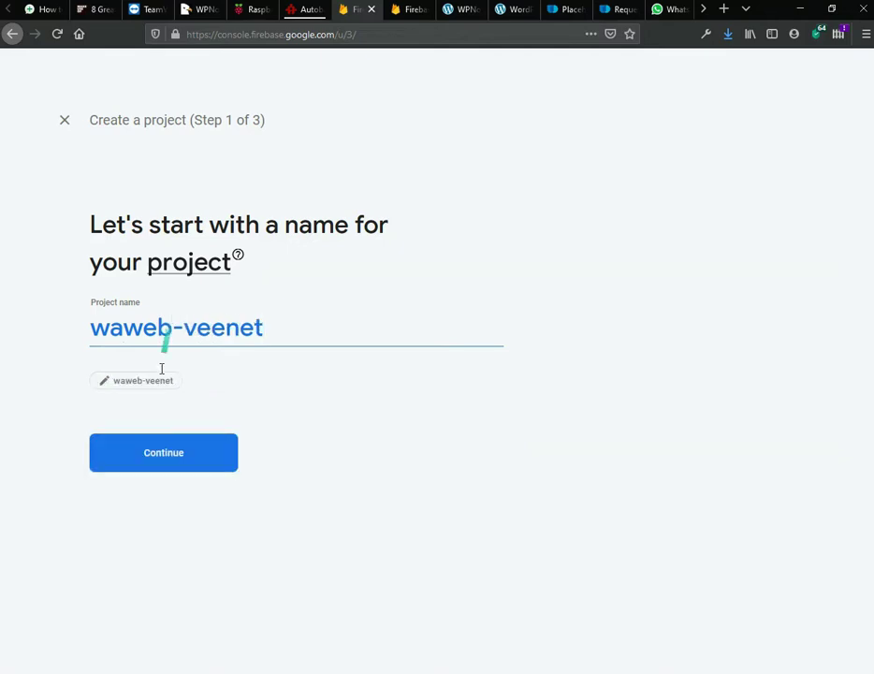
{"action": "left_click", "coordinate": [151, 449]}
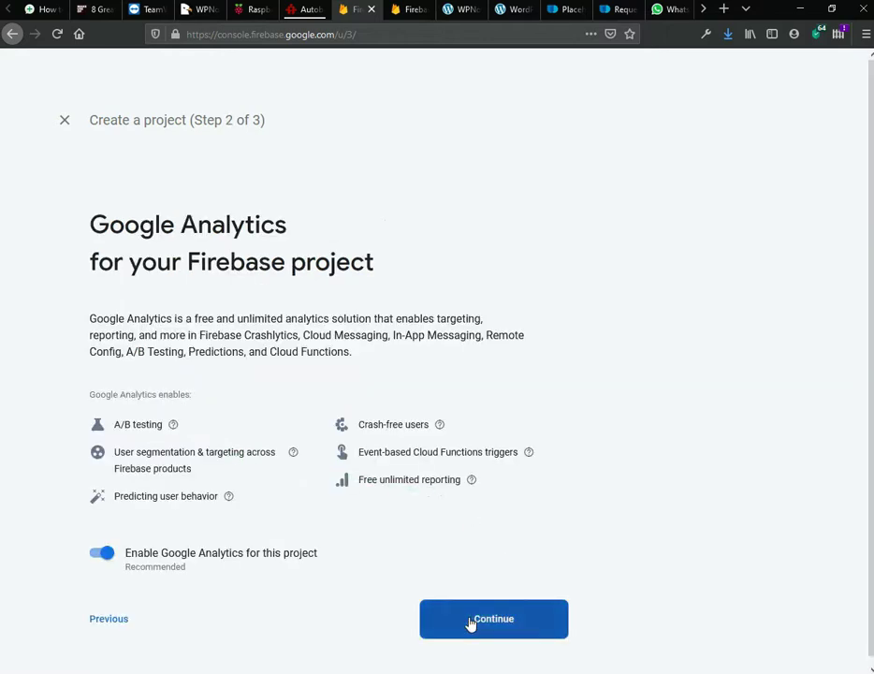
Step: Keep Google Analytics enabled, link the existing Analytics account, and create the project
{"action": "left_click", "coordinate": [471, 622]}
{"action": "left_click", "coordinate": [117, 320]}
{"action": "left_click", "coordinate": [137, 341]}
{"action": "left_click", "coordinate": [460, 461]}
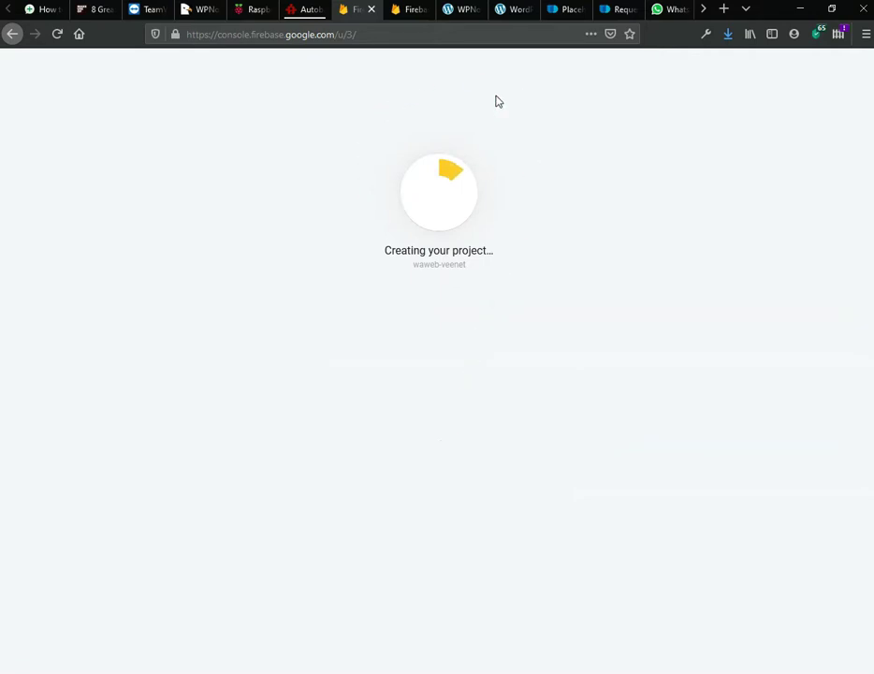
{"action": "left_click", "coordinate": [461, 11]}
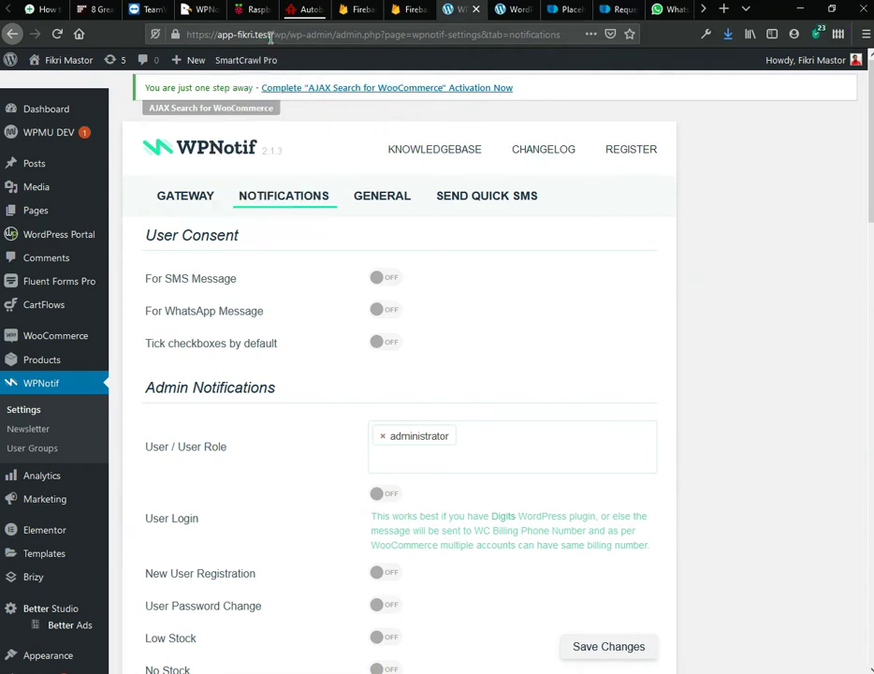
Step: Open WPNotif's registration page, then the Domain Request form with WPNotif and Live/Production preselected
{"action": "double_click", "coordinate": [221, 35]}
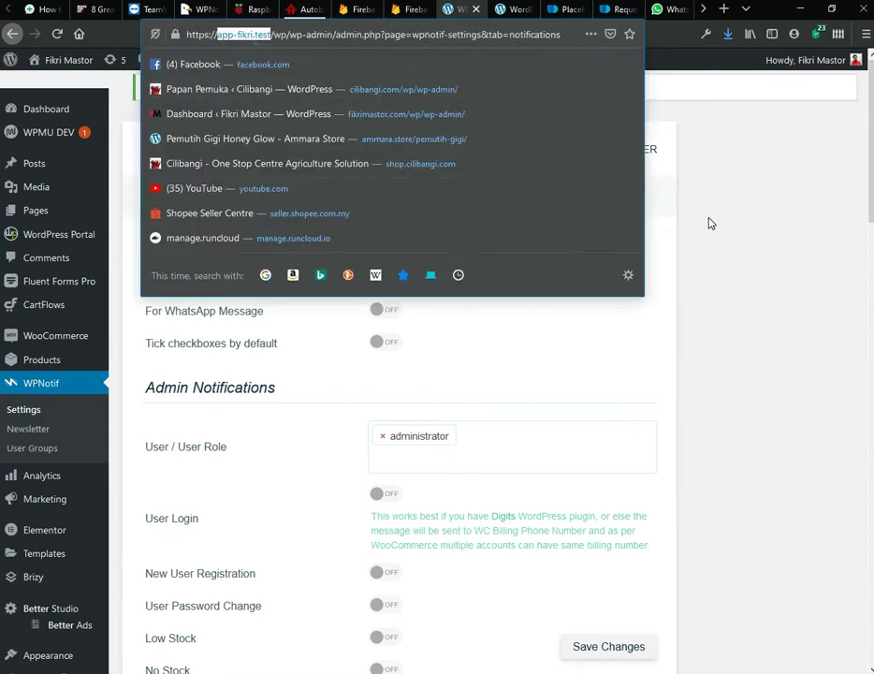
{"action": "left_click", "coordinate": [709, 222]}
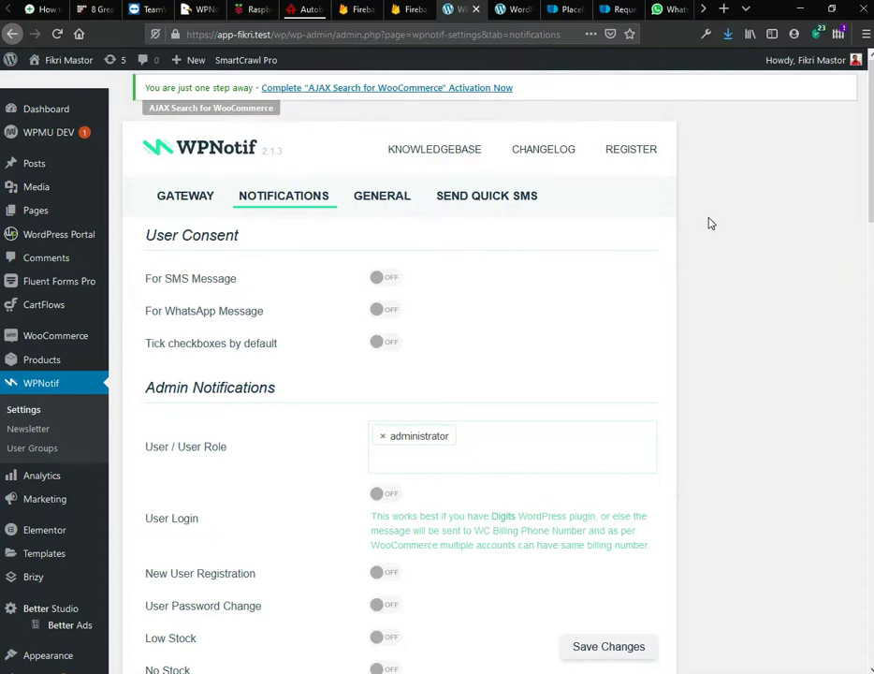
{"action": "left_click", "coordinate": [633, 150]}
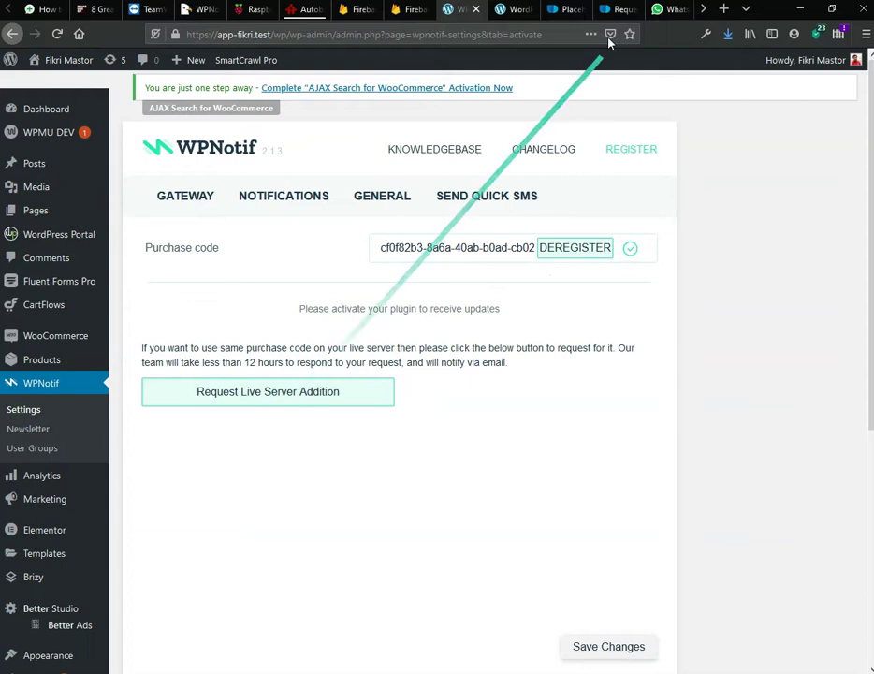
{"action": "left_click", "coordinate": [611, 9]}
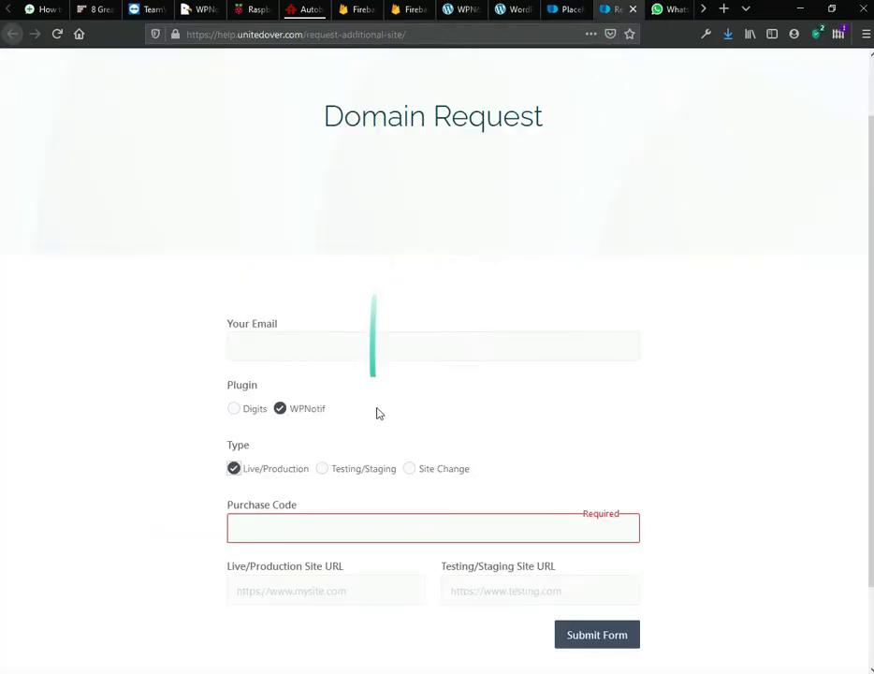
Step: Look at the Testing/Staging and Live/Production URL fields, then go back to WPNotif's registration page unsubmitted
{"action": "scroll", "coordinate": [200, 462], "scroll_direction": "down", "scroll_amount": 2}
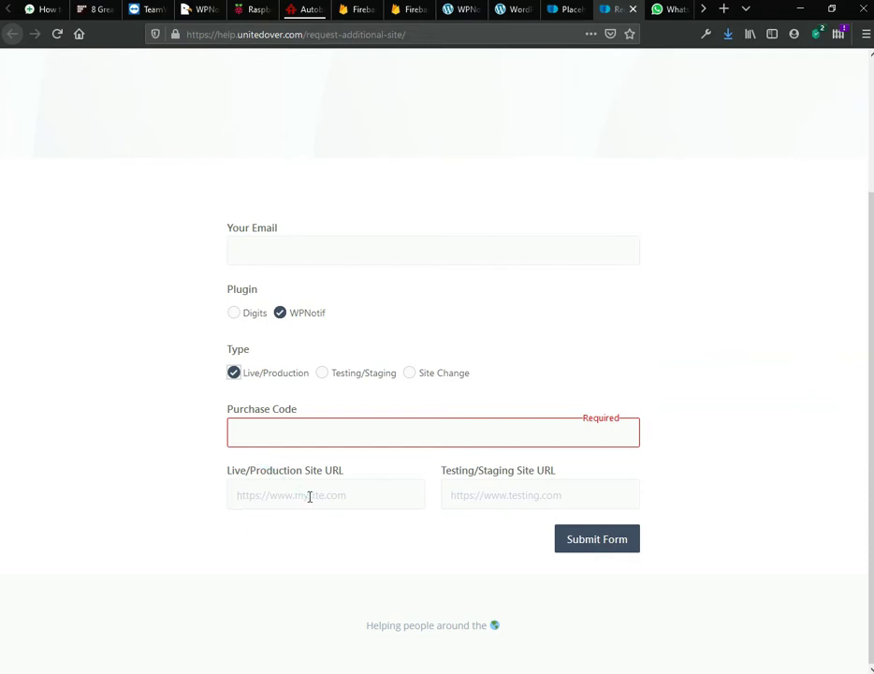
{"action": "left_click", "coordinate": [512, 496]}
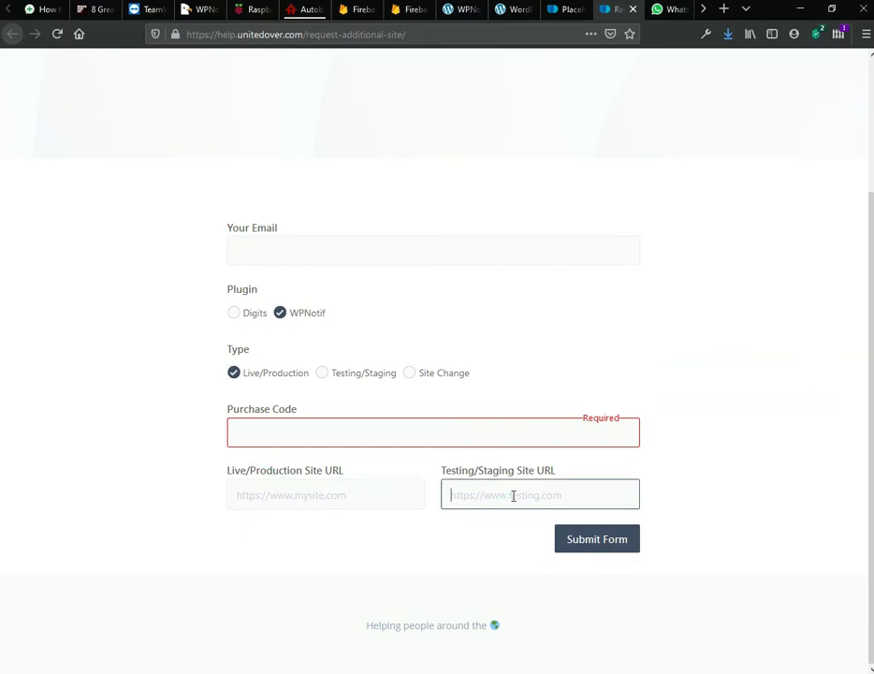
{"action": "left_click", "coordinate": [243, 491]}
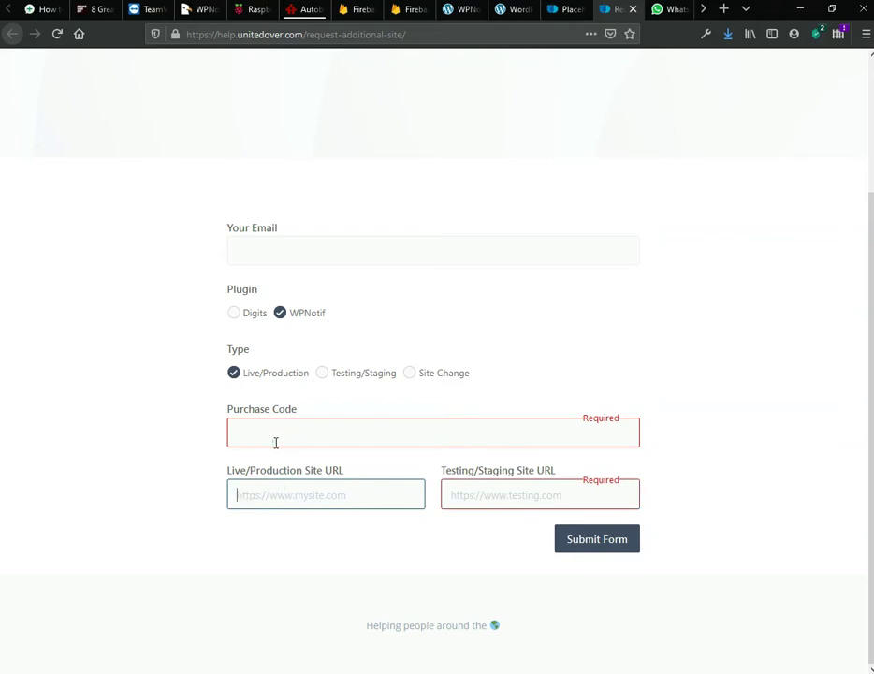
{"action": "left_click", "coordinate": [466, 11]}
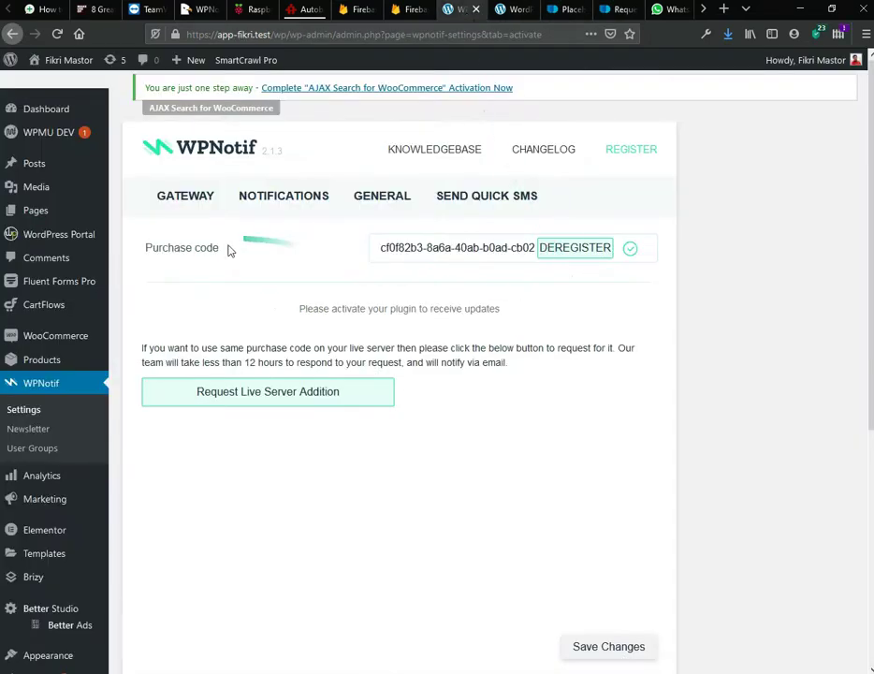
Step: Open WPNotif's Twilio gateway settings and run the gateway test twice
{"action": "left_click", "coordinate": [187, 210]}
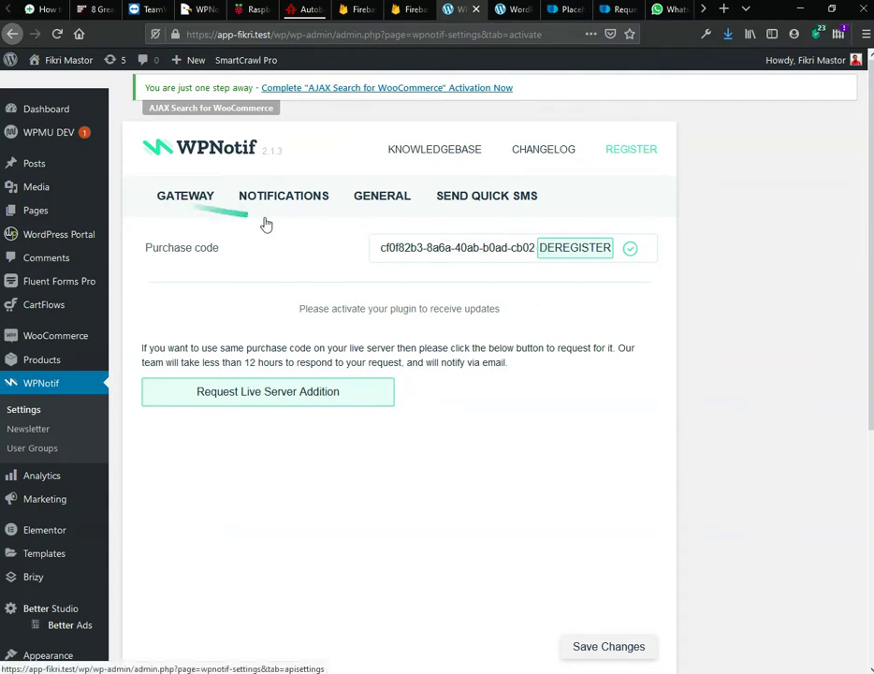
{"action": "left_click", "coordinate": [208, 204]}
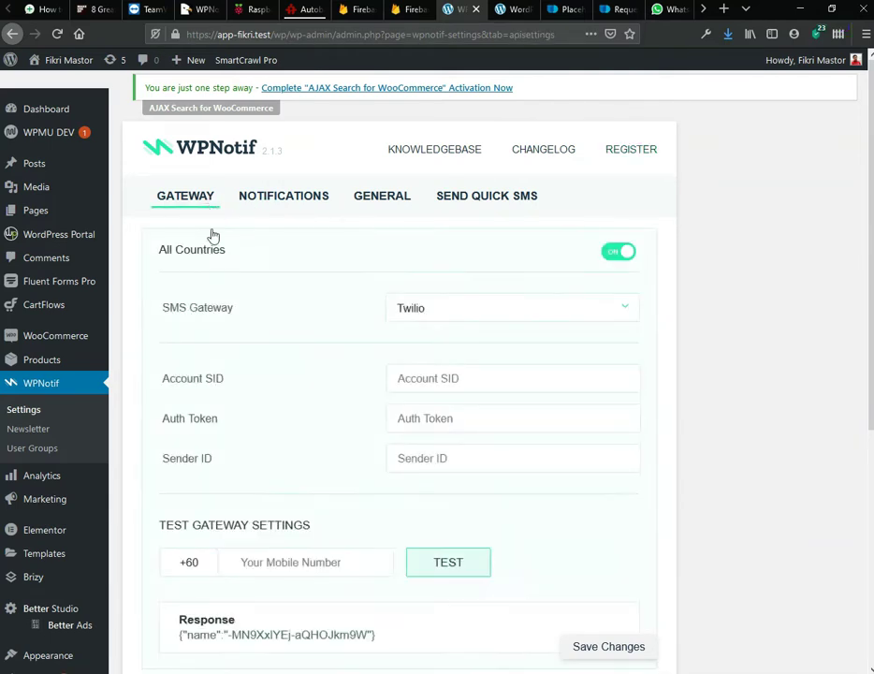
{"action": "scroll", "coordinate": [216, 278], "scroll_direction": "down", "scroll_amount": 2}
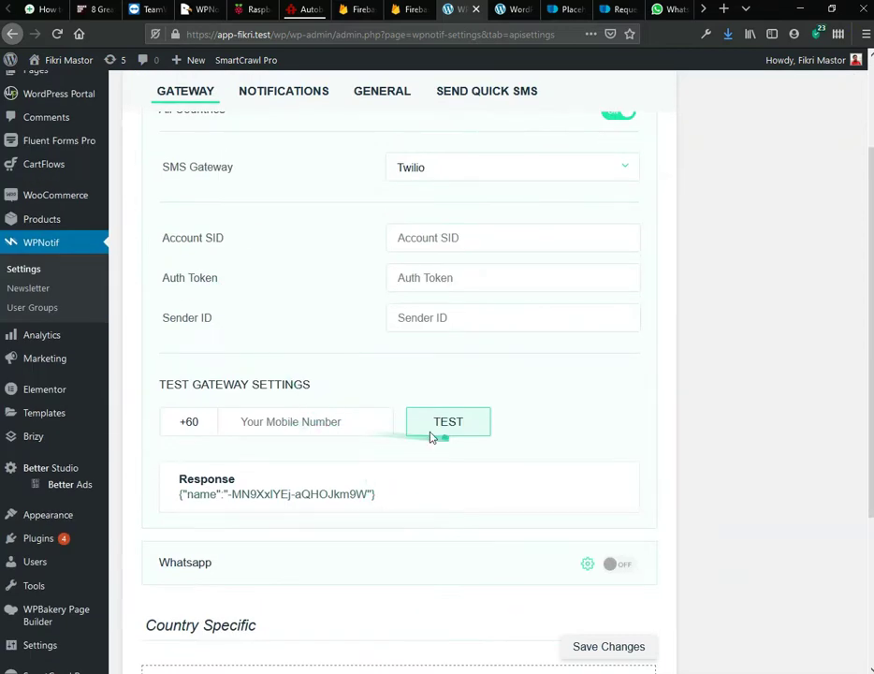
{"action": "left_click", "coordinate": [433, 428]}
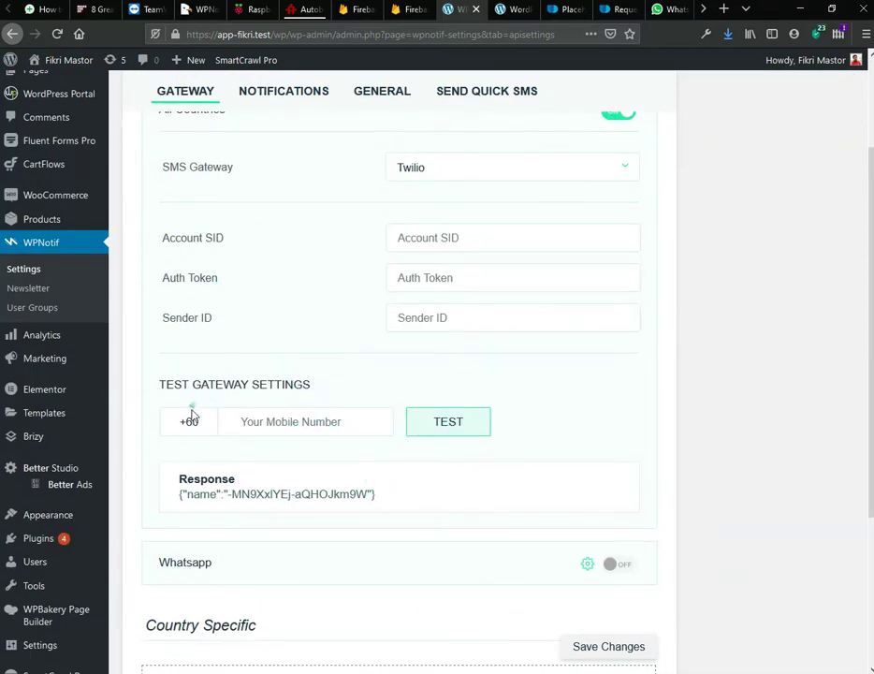
{"action": "left_click", "coordinate": [437, 429]}
Step: Review the Customer Notifications settings, then return to the waweb-veenet Firebase project
{"action": "left_click", "coordinate": [294, 92]}
{"action": "scroll", "coordinate": [305, 226], "scroll_direction": "down", "scroll_amount": 4}
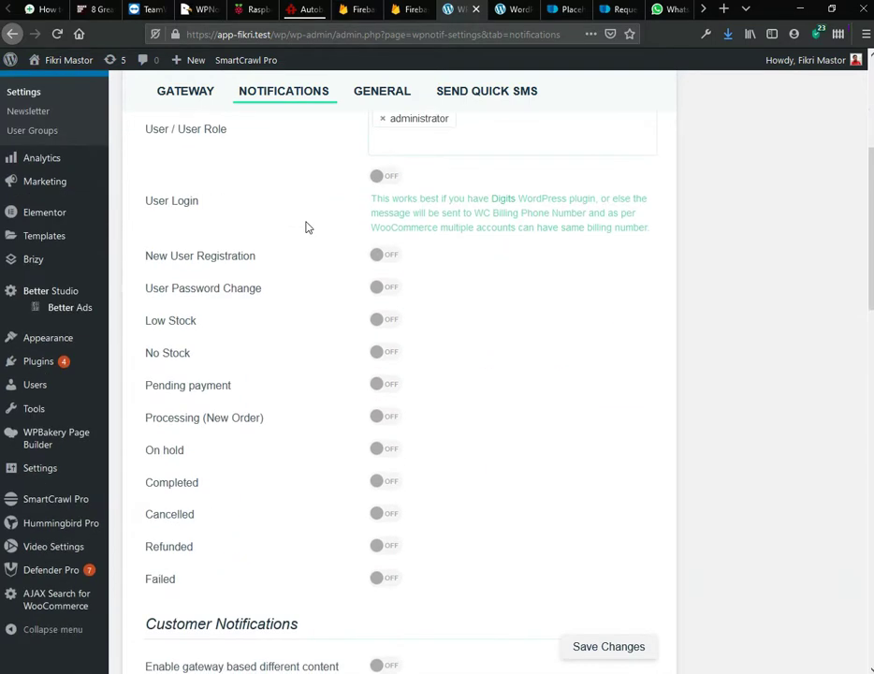
{"action": "scroll", "coordinate": [305, 225], "scroll_direction": "down", "scroll_amount": 10}
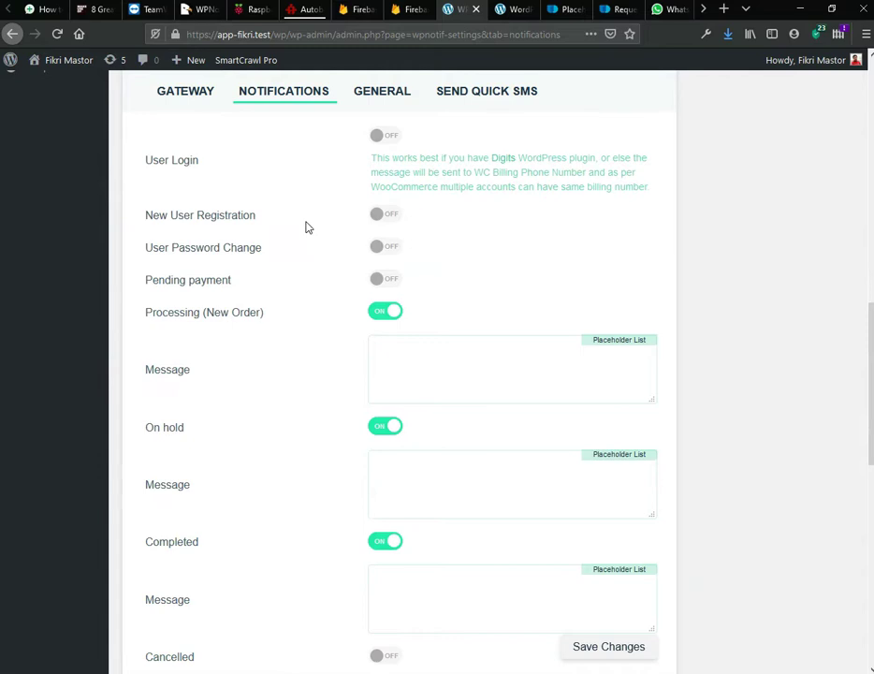
{"action": "scroll", "coordinate": [288, 225], "scroll_direction": "up", "scroll_amount": 6}
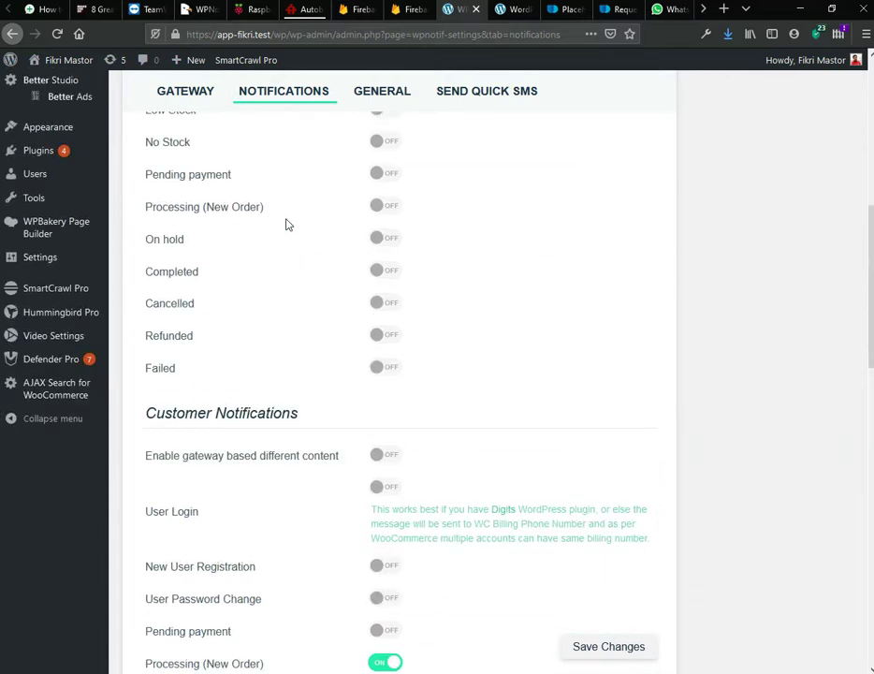
{"action": "scroll", "coordinate": [300, 187], "scroll_direction": "up", "scroll_amount": 10}
{"action": "left_click", "coordinate": [359, 12]}
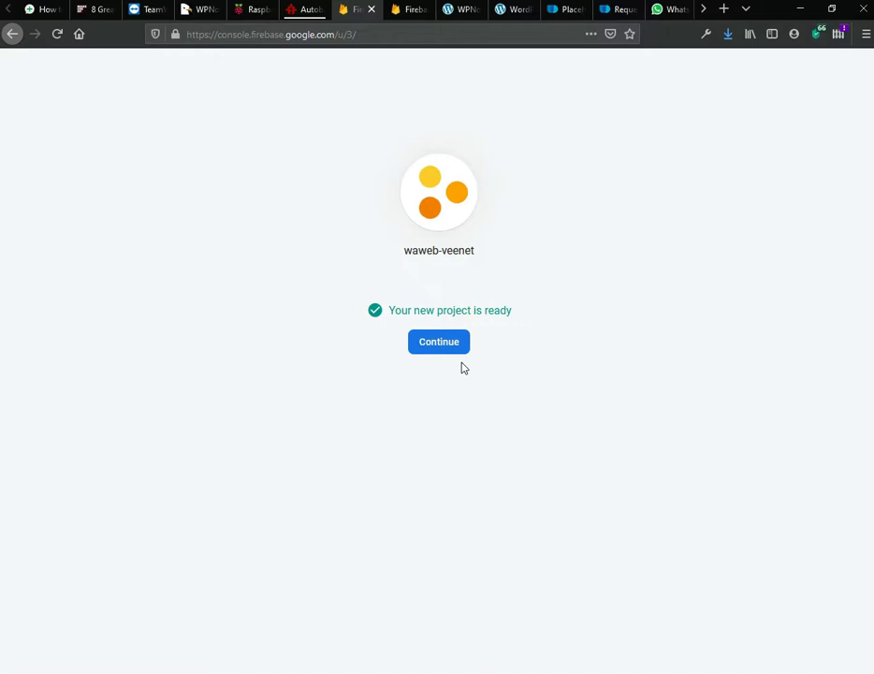
Step: Create a Realtime Database for waweb-veenet in us-central1 using locked-mode rules
{"action": "left_click", "coordinate": [453, 348]}
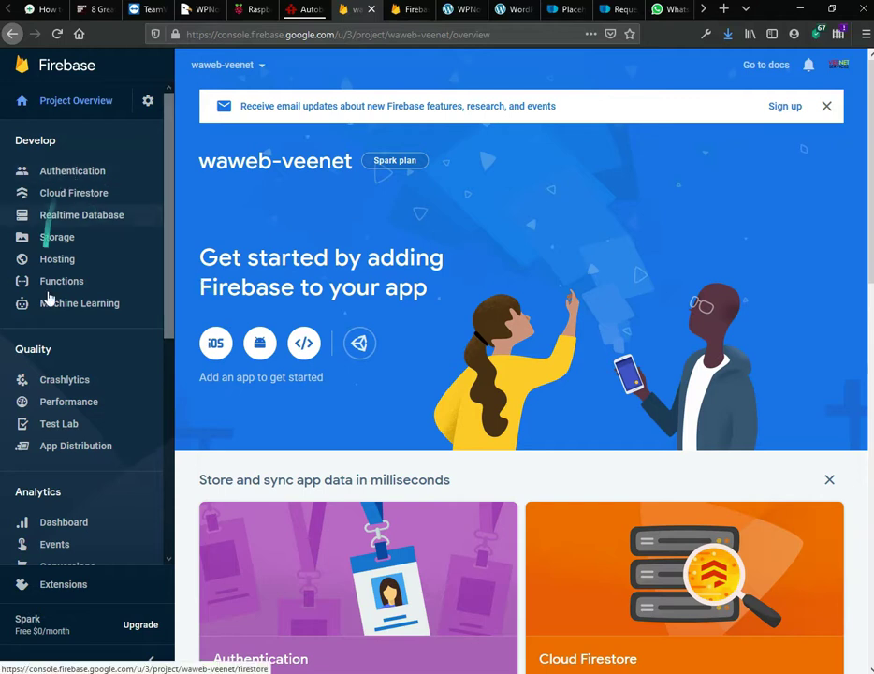
{"action": "left_click", "coordinate": [104, 221]}
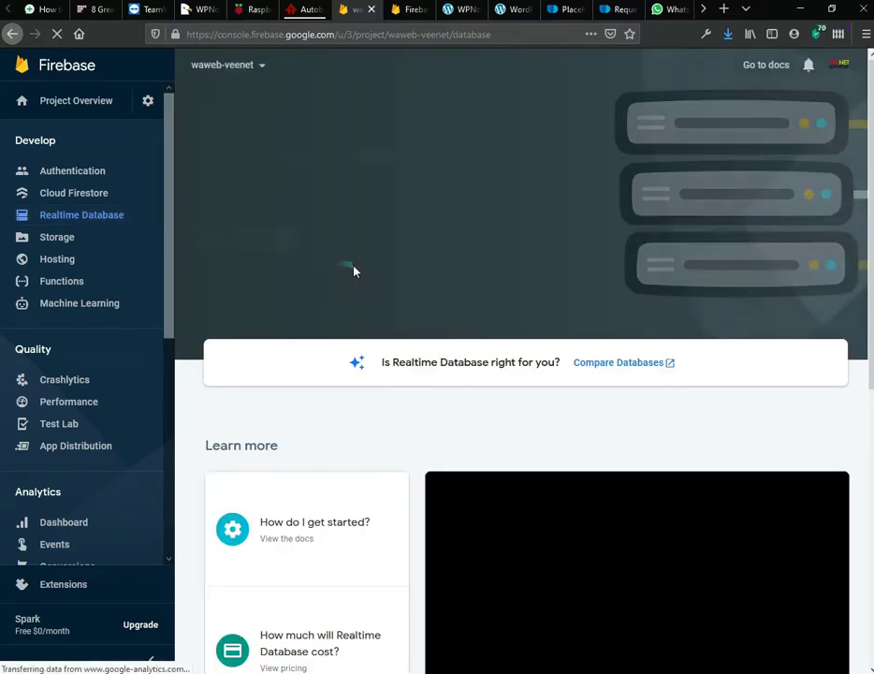
{"action": "scroll", "coordinate": [396, 387], "scroll_direction": "down", "scroll_amount": 3}
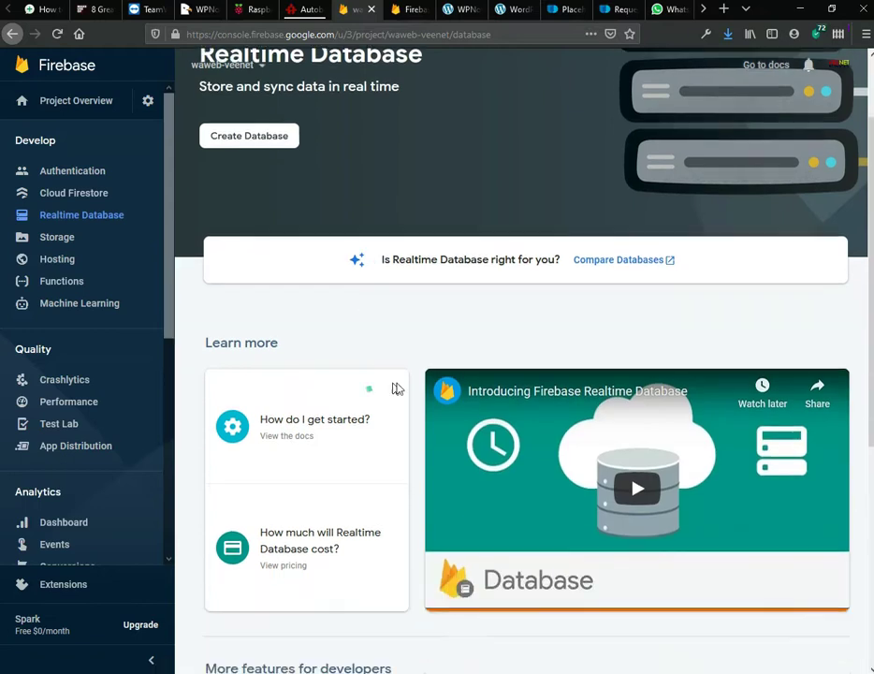
{"action": "scroll", "coordinate": [417, 391], "scroll_direction": "up", "scroll_amount": 3}
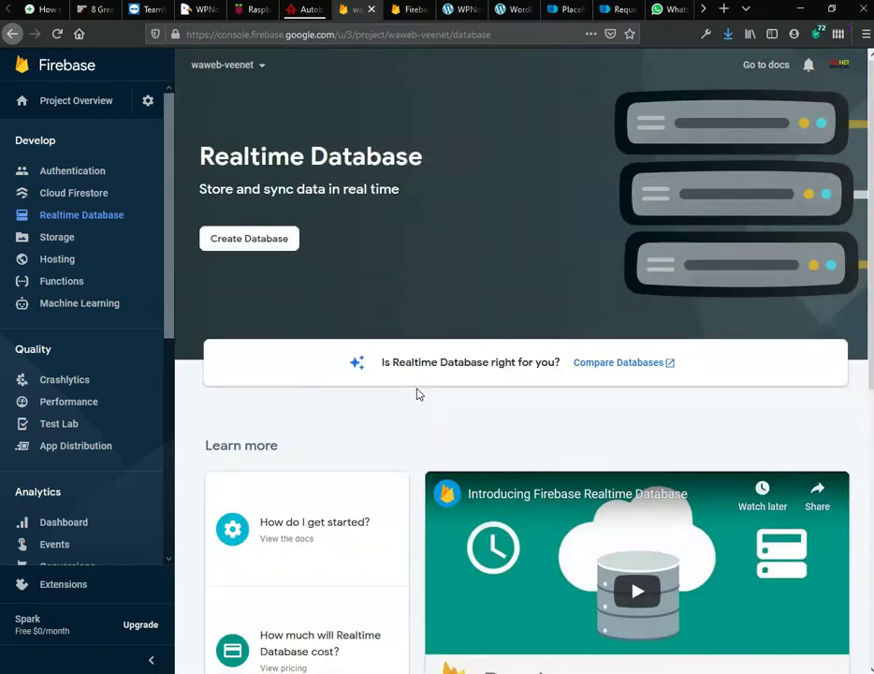
{"action": "left_click", "coordinate": [288, 251]}
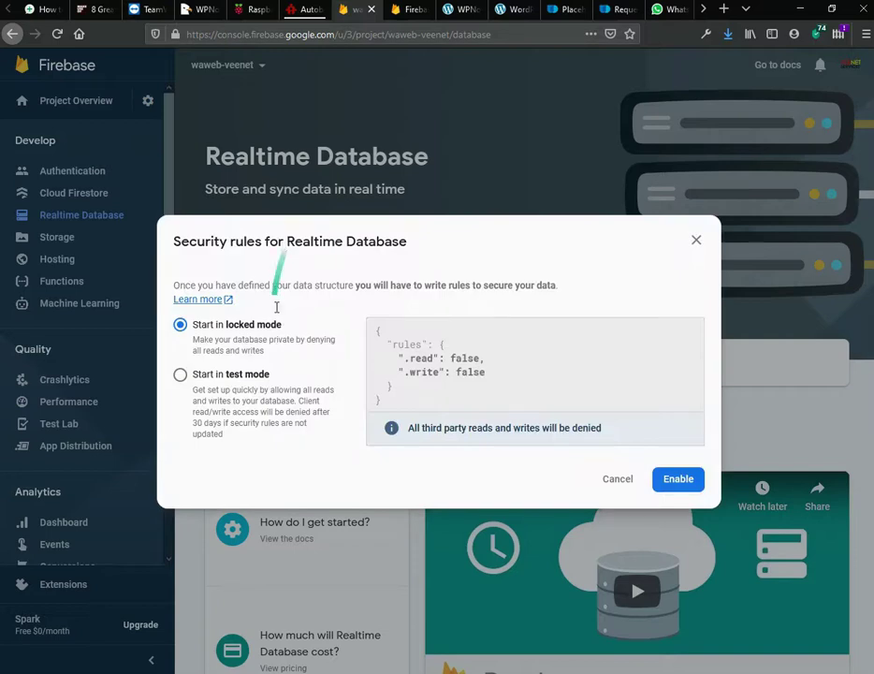
{"action": "left_click", "coordinate": [680, 482]}
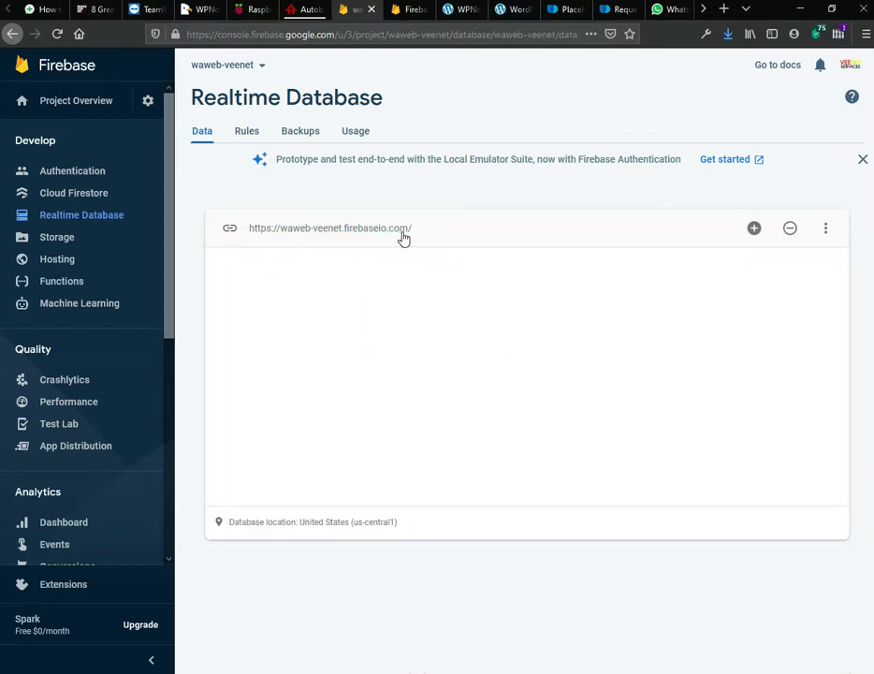
Step: Bring the setup notes forward with the cursor placed after 'Endpoint:'
{"action": "mouse_move", "coordinate": [351, 673]}
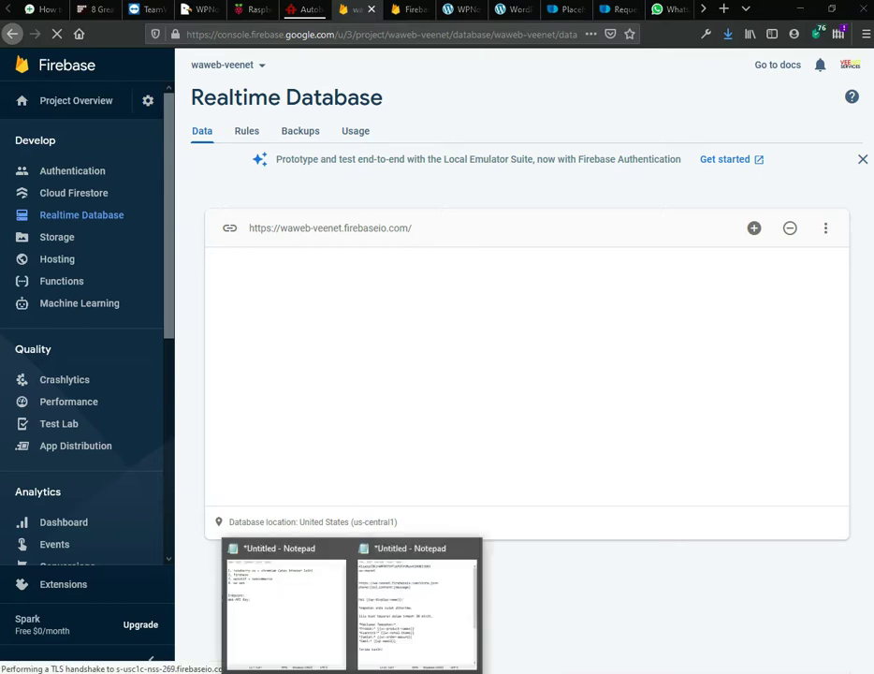
{"action": "left_click", "coordinate": [278, 635]}
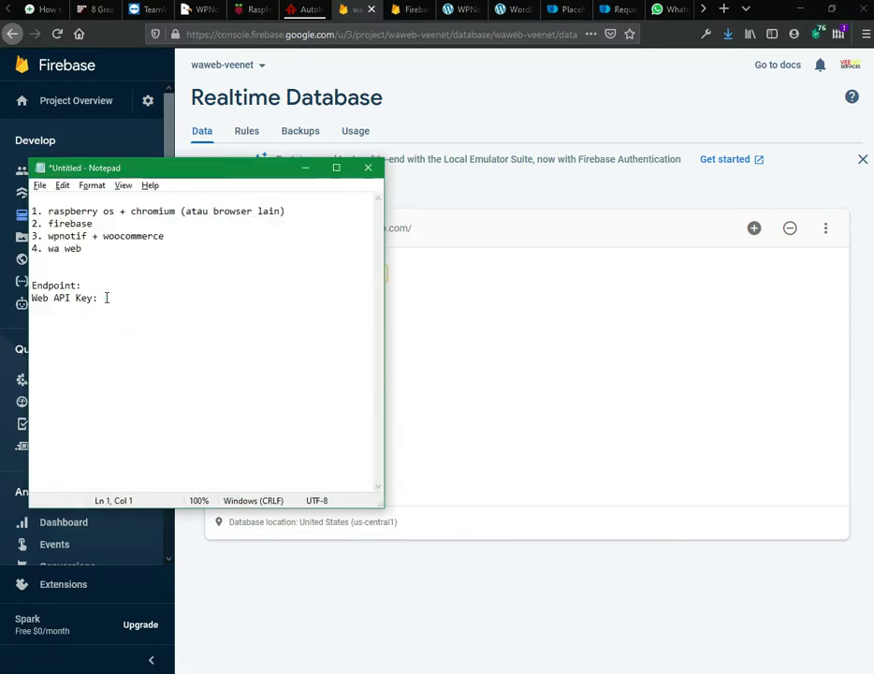
{"action": "left_click", "coordinate": [105, 287]}
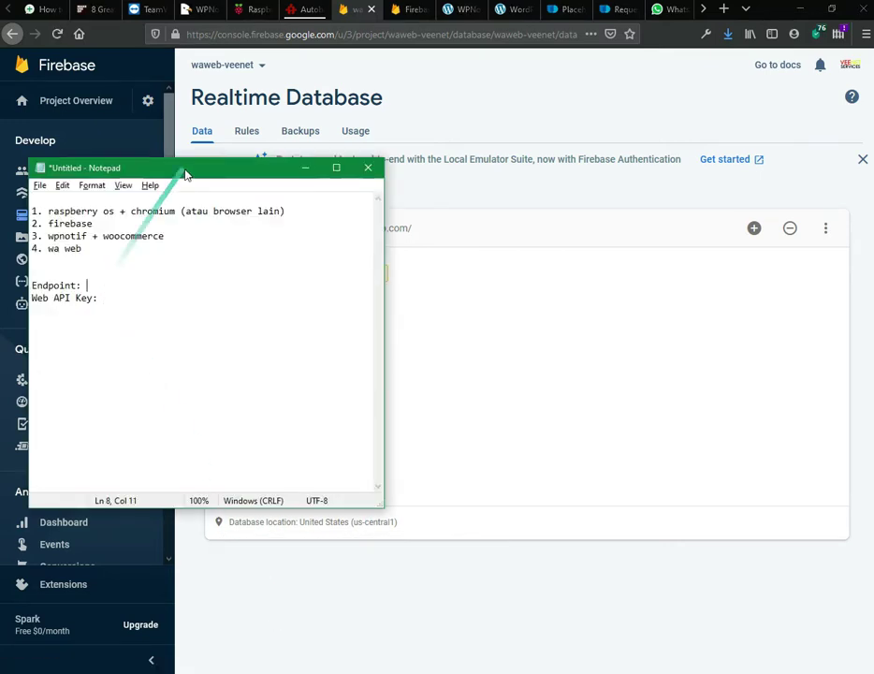
{"action": "left_click_drag", "start_coordinate": [190, 171], "coordinate": [391, 288]}
{"action": "left_click", "coordinate": [341, 235]}
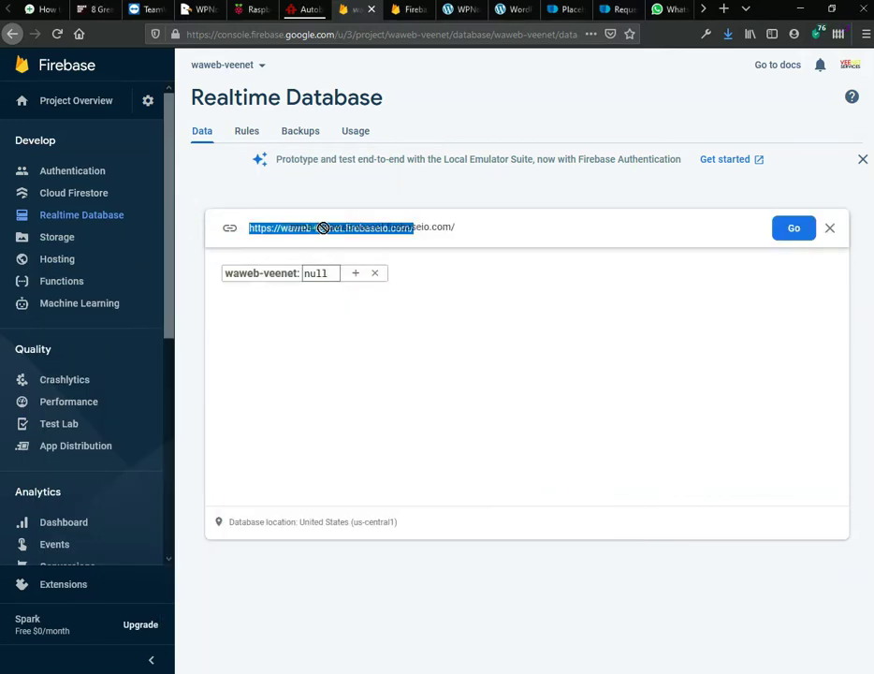
{"action": "double_click", "coordinate": [293, 228]}
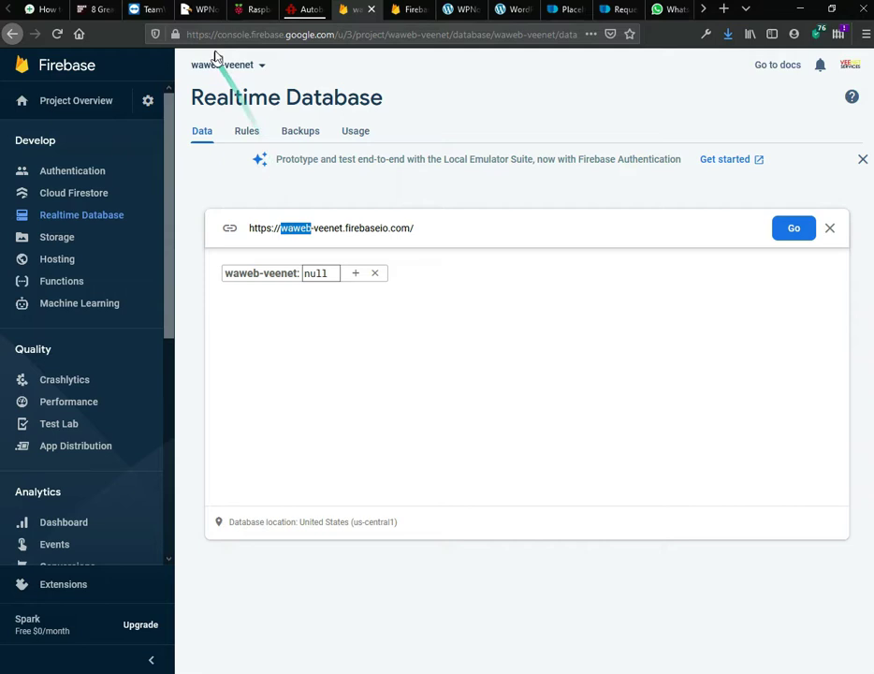
{"action": "left_click", "coordinate": [424, 227]}
{"action": "left_click_drag", "start_coordinate": [424, 228], "coordinate": [264, 231]}
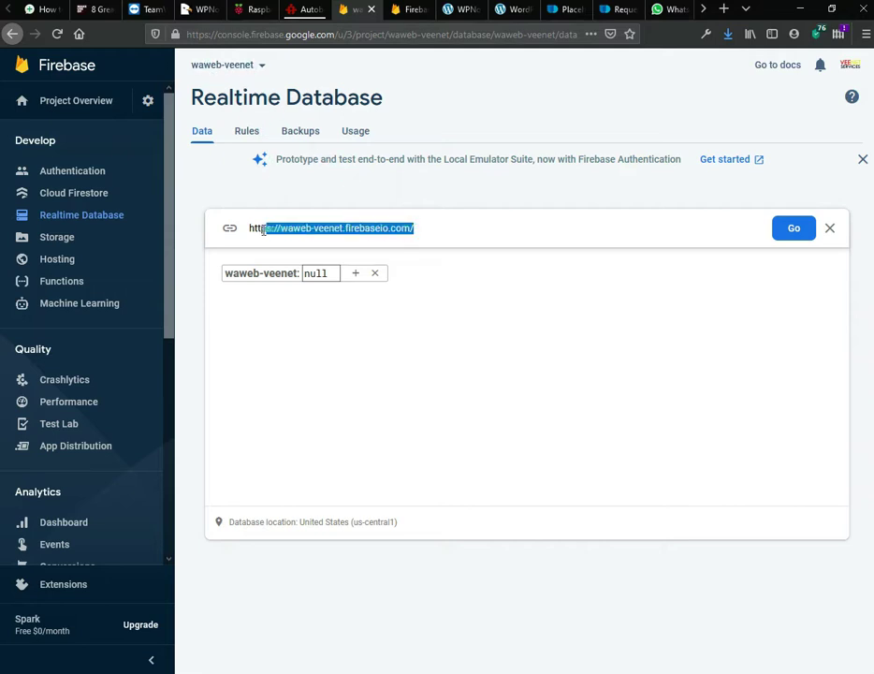
{"action": "key", "text": "ctrl+c"}
{"action": "key", "text": "alt+Tab"}
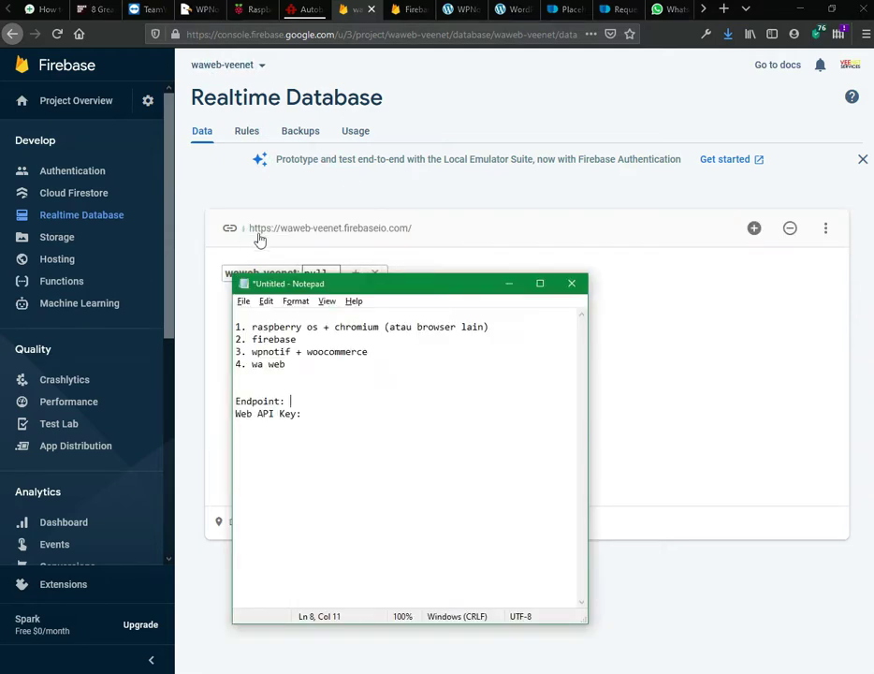
{"action": "key", "text": "ctrl+v"}
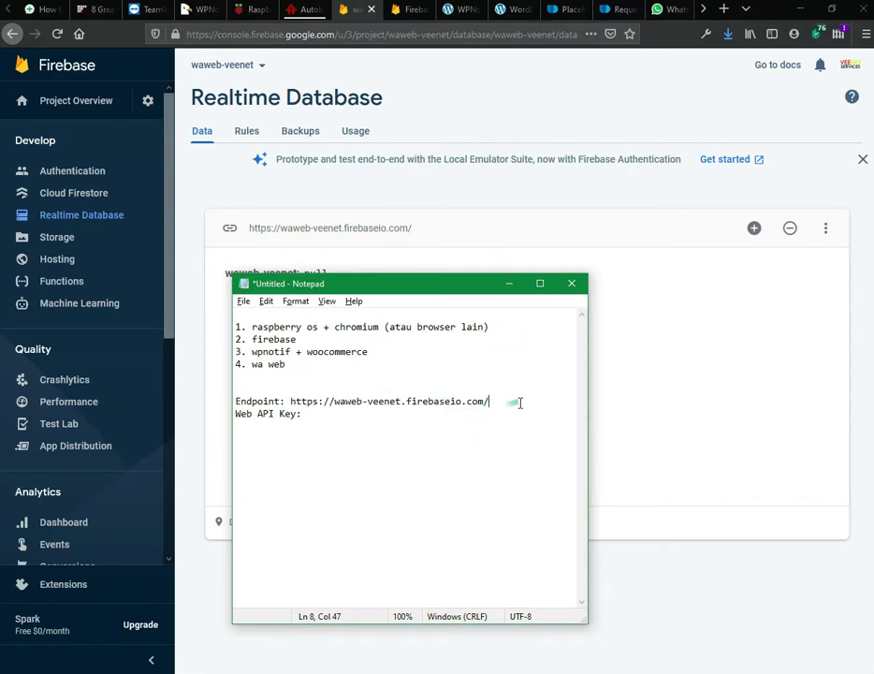
{"action": "left_click", "coordinate": [659, 319]}
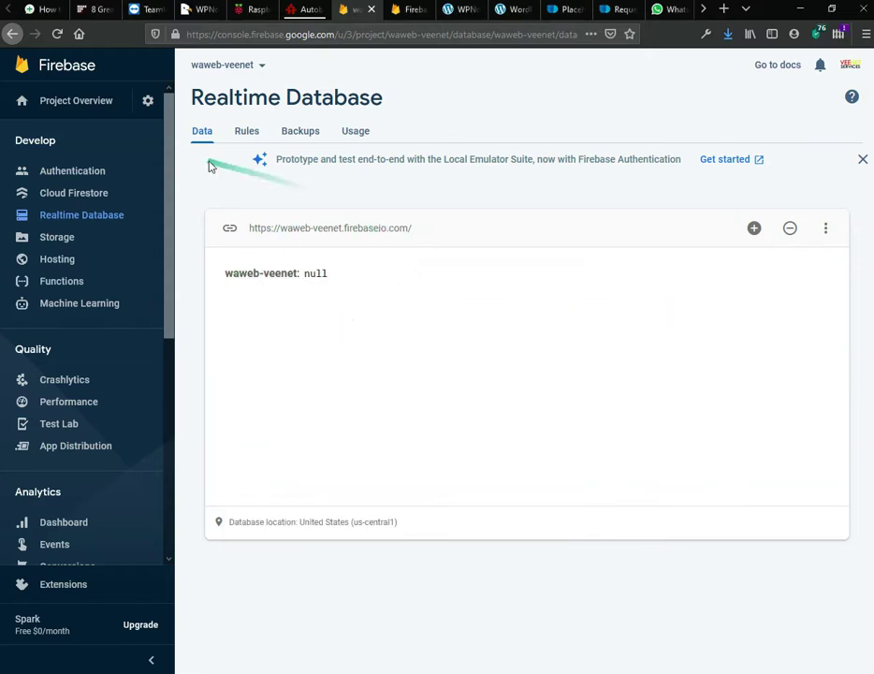
Step: Change the .read and .write rules from false to true and publish them, dismissing the warning
{"action": "left_click", "coordinate": [243, 135]}
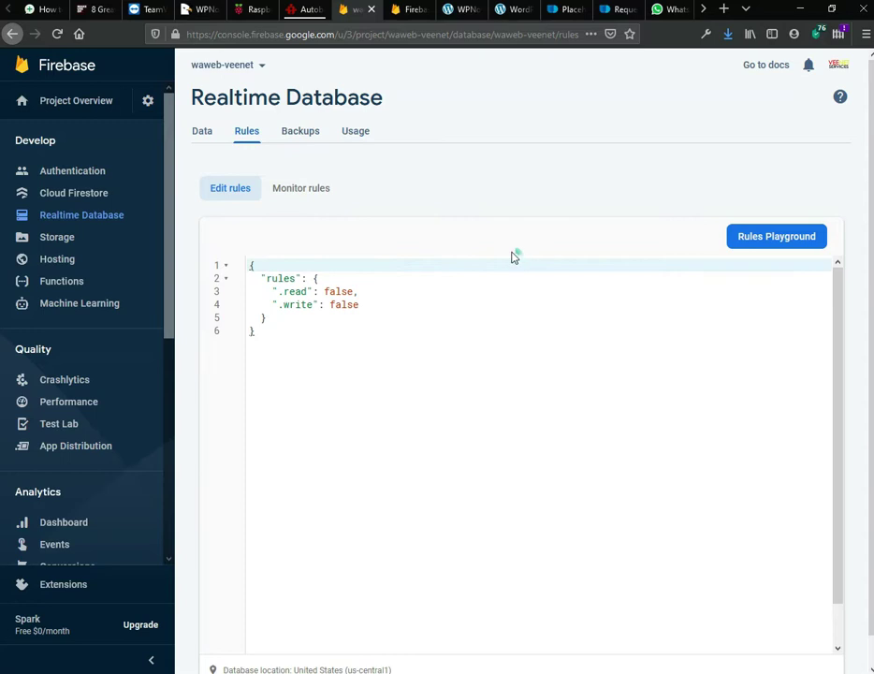
{"action": "left_click", "coordinate": [339, 292]}
{"action": "double_click", "coordinate": [340, 292]}
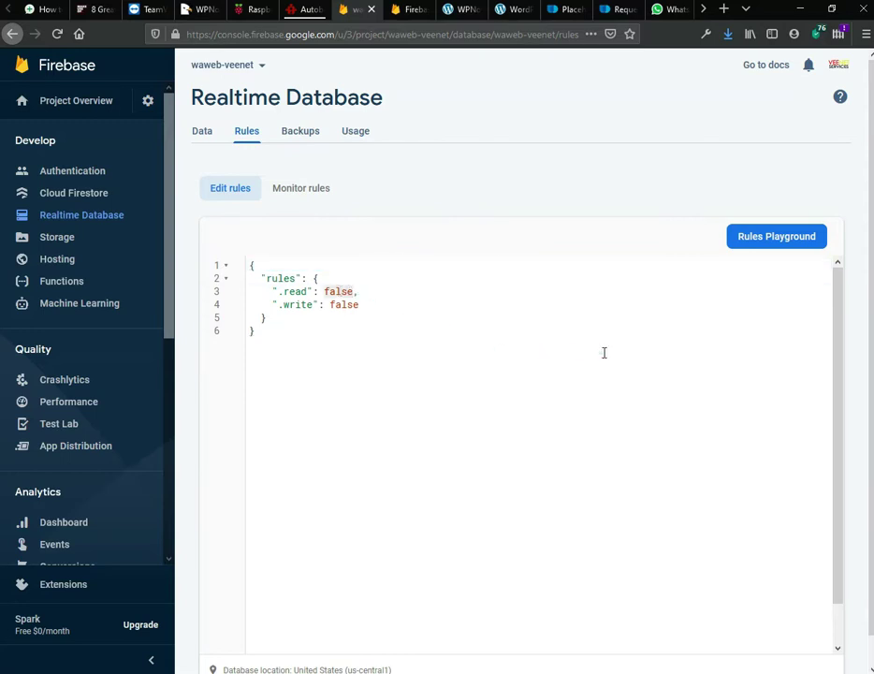
{"action": "type", "text": "tru"}
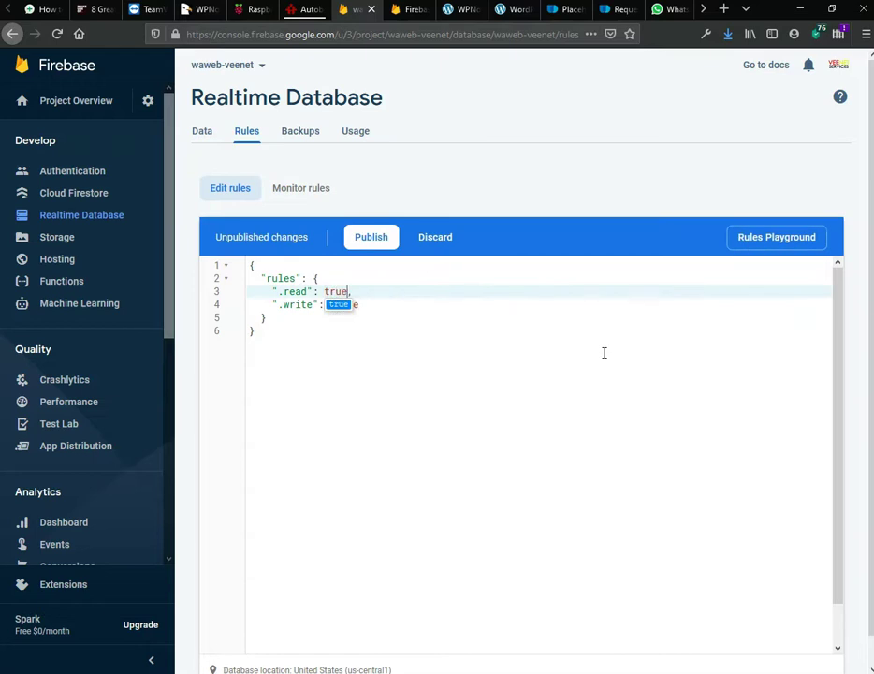
{"action": "type", "text": "e"}
{"action": "key", "text": "Escape"}
{"action": "double_click", "coordinate": [348, 306]}
{"action": "type", "text": "tru"}
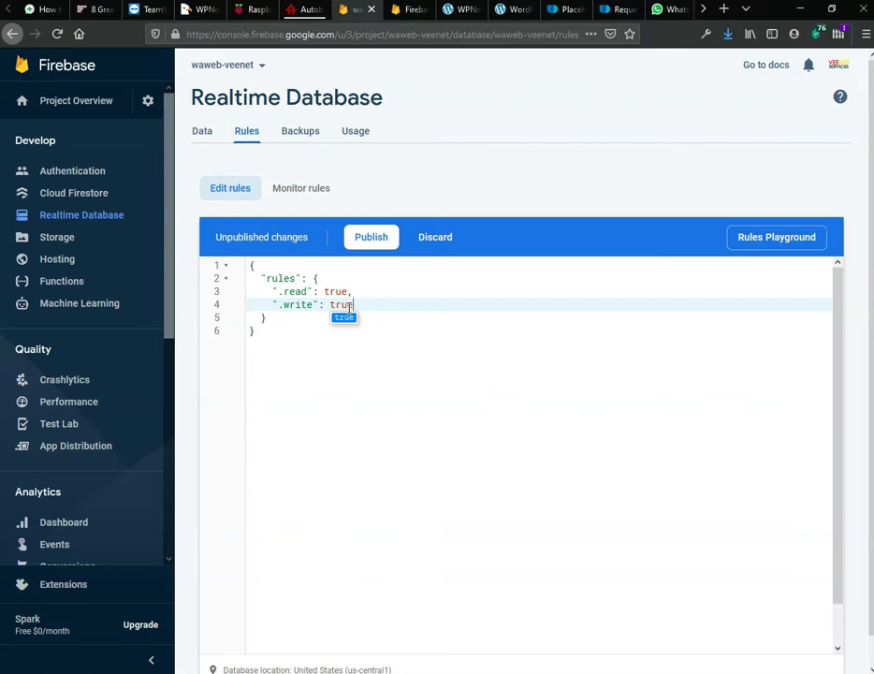
{"action": "key", "text": "Escape"}
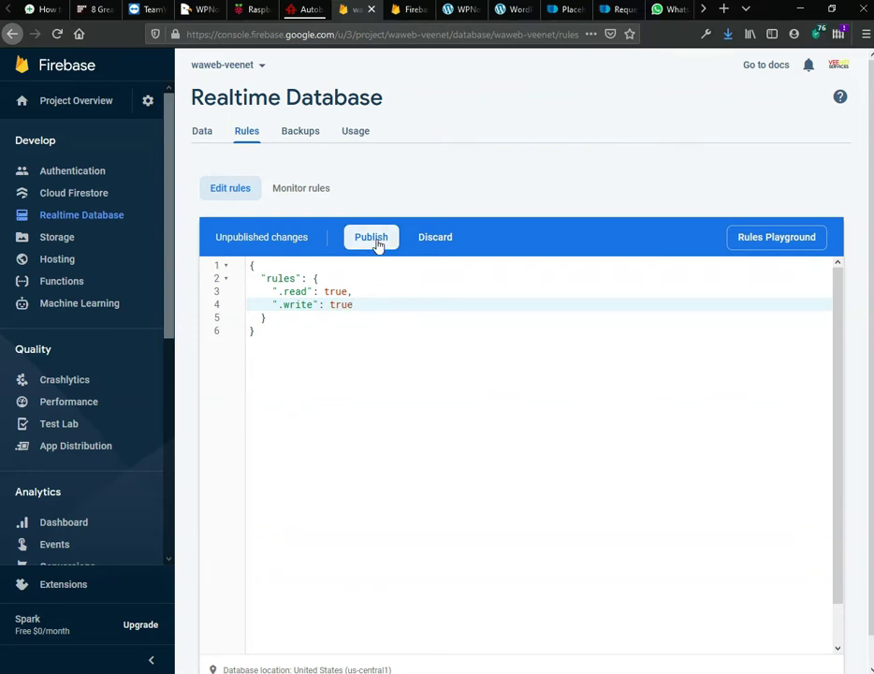
{"action": "left_click", "coordinate": [373, 239]}
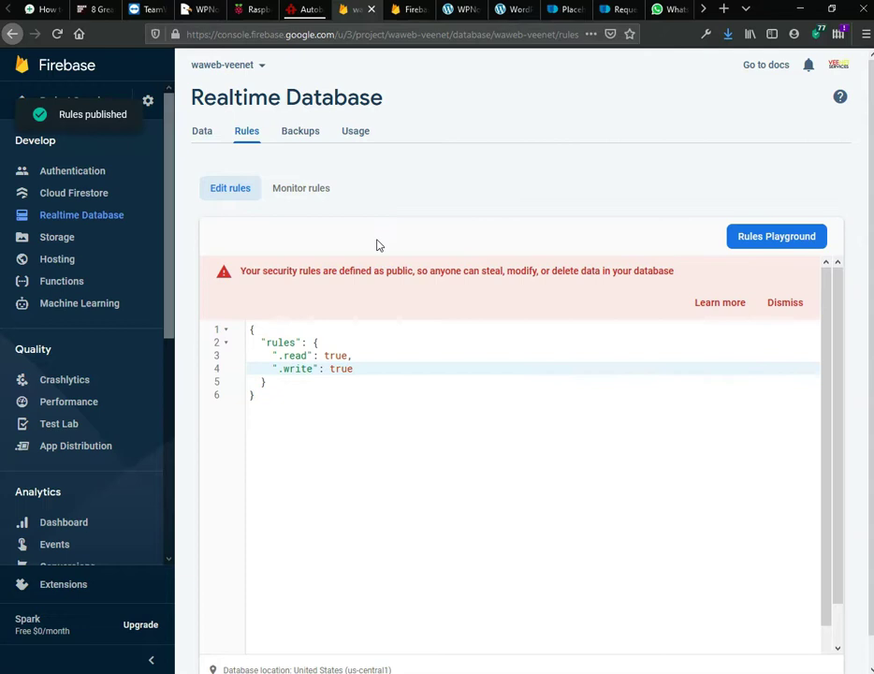
{"action": "left_click", "coordinate": [788, 304]}
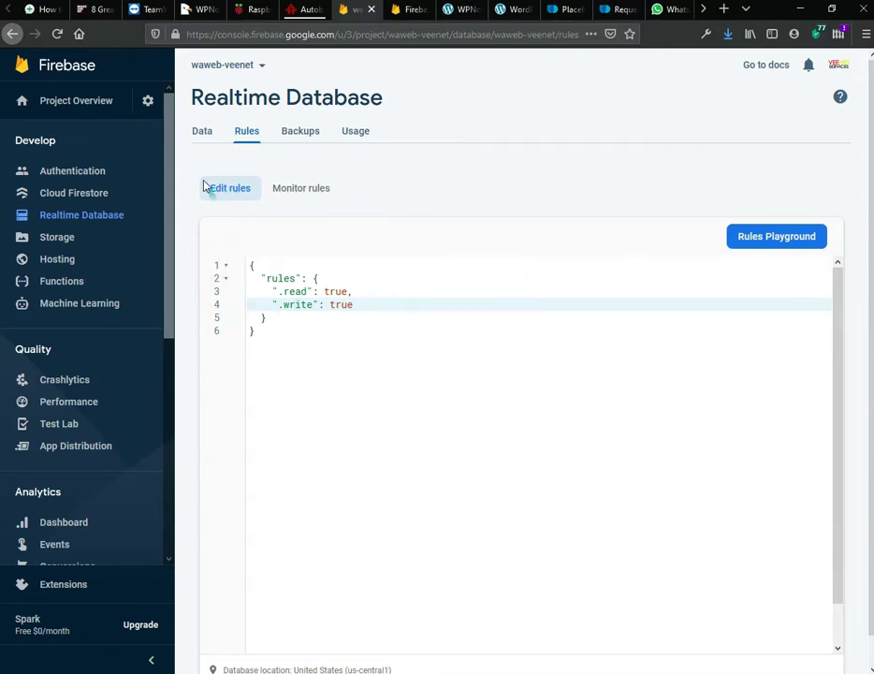
Step: Copy the Project ID waweb-veenet from Project settings into the notes after 'Project ID:'
{"action": "left_click", "coordinate": [147, 102]}
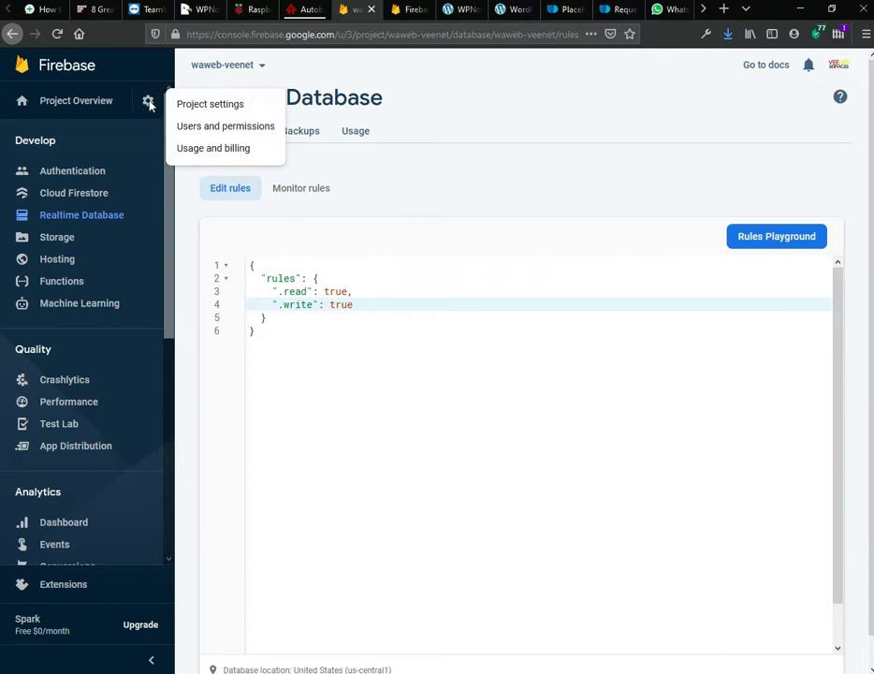
{"action": "left_click", "coordinate": [237, 106]}
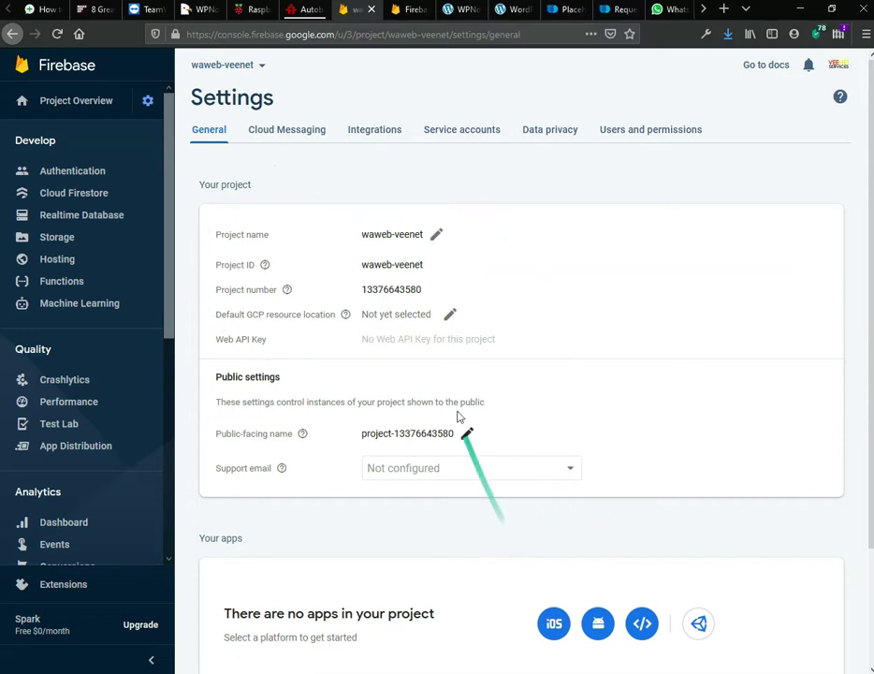
{"action": "left_click_drag", "start_coordinate": [425, 272], "coordinate": [358, 273]}
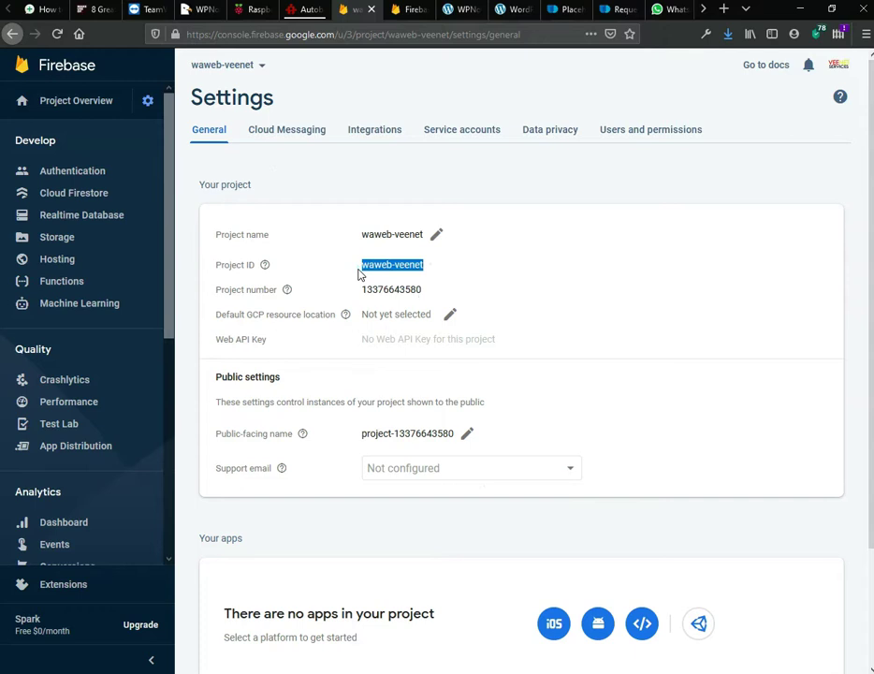
{"action": "right_click", "coordinate": [395, 273]}
{"action": "left_click", "coordinate": [407, 282]}
{"action": "key", "text": "alt+Tab"}
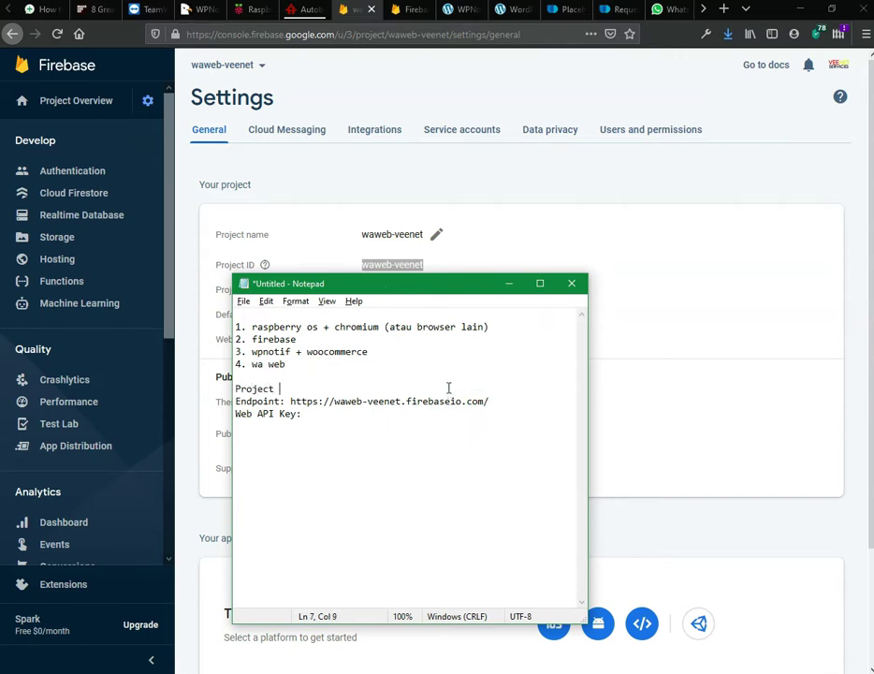
{"action": "key", "text": "ctrl+v"}
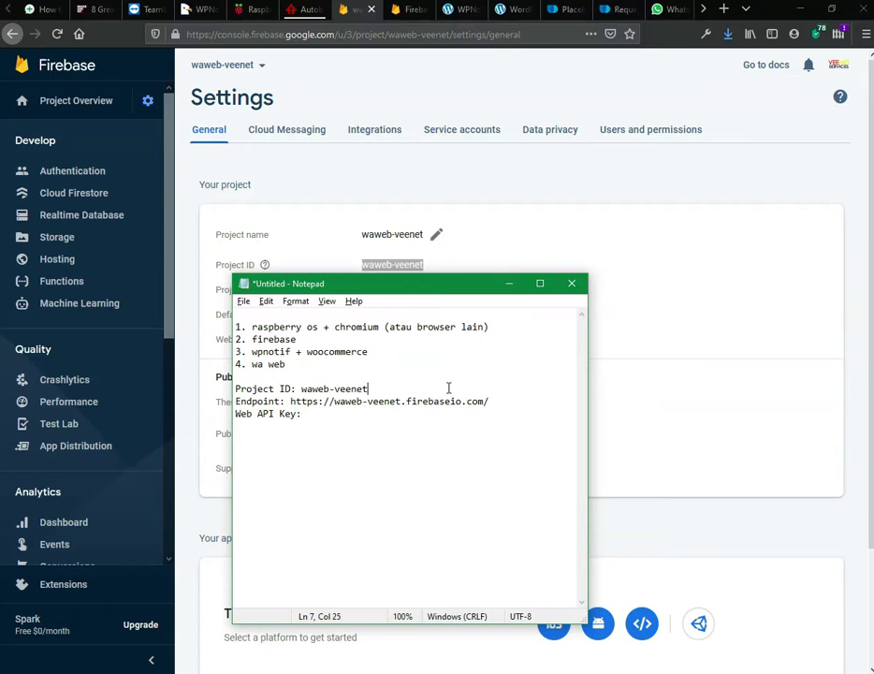
{"action": "left_click", "coordinate": [380, 449]}
{"action": "left_click", "coordinate": [766, 520]}
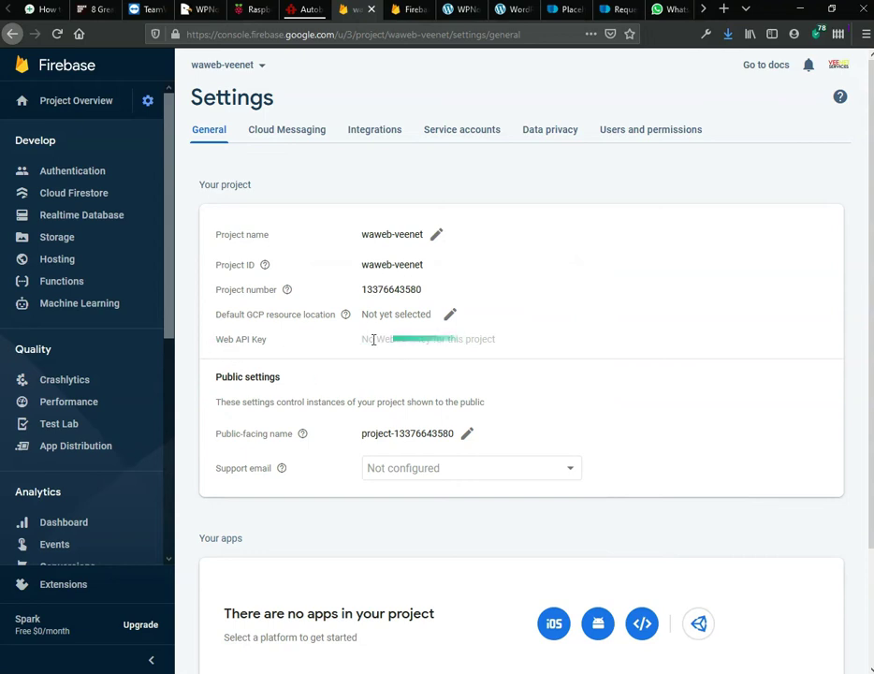
{"action": "scroll", "coordinate": [501, 344], "scroll_direction": "down", "scroll_amount": 3}
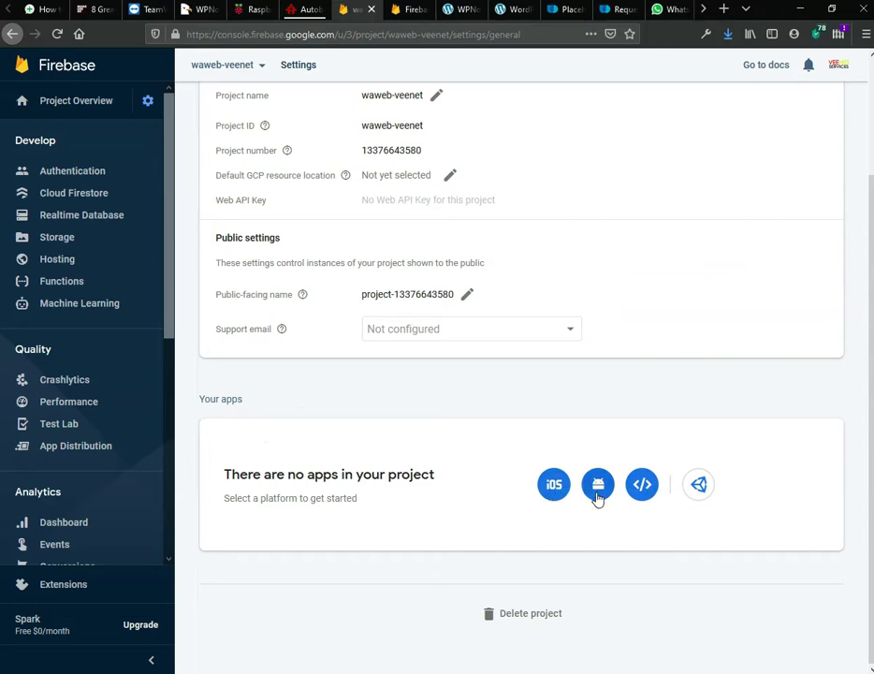
Step: Register a web app nicknamed Whatsapp to reveal its firebaseConfig with the API key
{"action": "left_click", "coordinate": [646, 497]}
{"action": "left_click", "coordinate": [265, 216]}
{"action": "type", "text": "Whatsapp"}
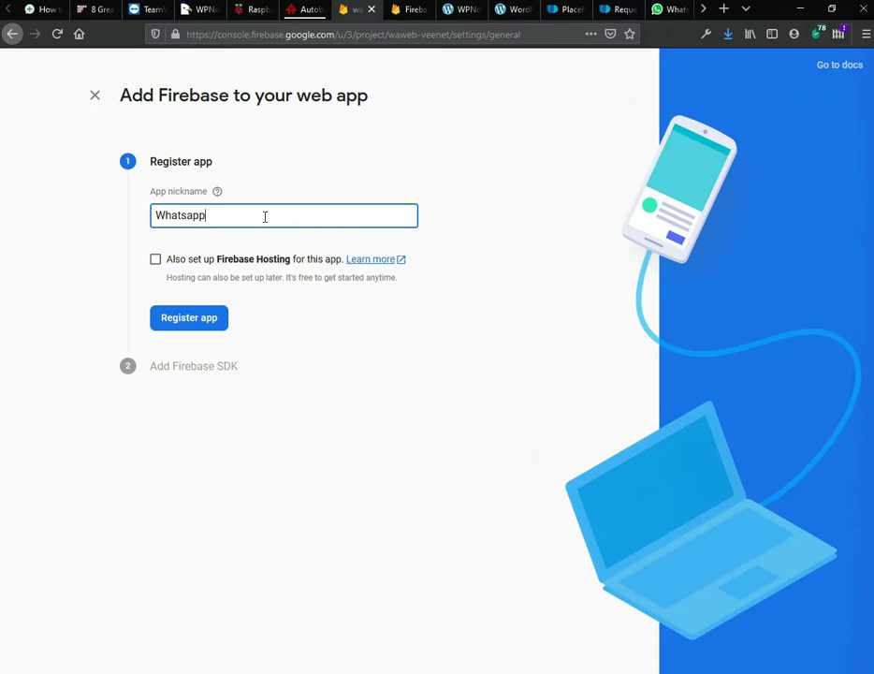
{"action": "left_click", "coordinate": [199, 316]}
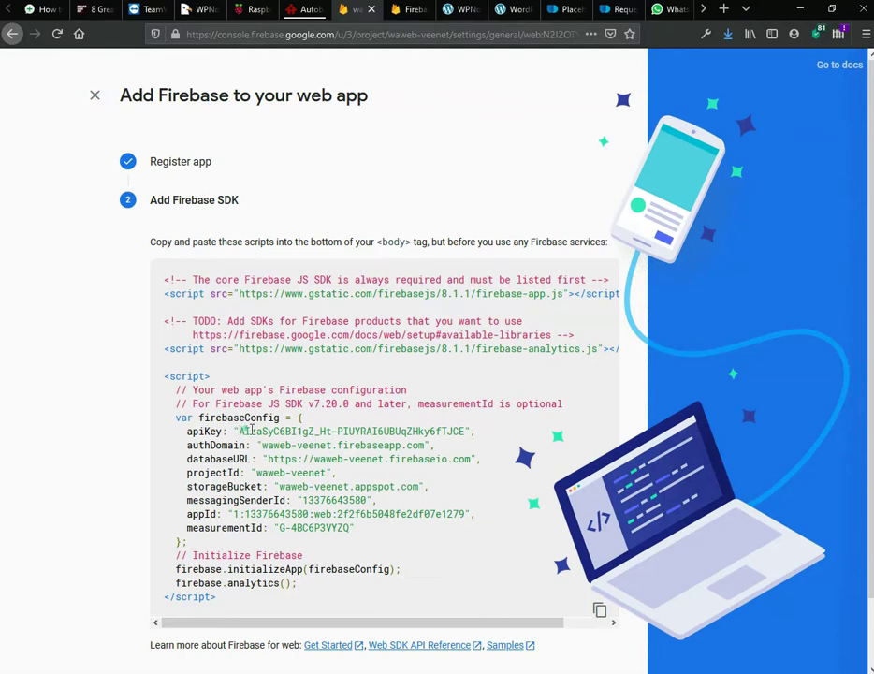
Step: Copy the Firebase web app's apiKey value into the Notepad notes after 'Web API Key:'
{"action": "double_click", "coordinate": [255, 430]}
{"action": "left_click", "coordinate": [253, 430]}
{"action": "left_click_drag", "start_coordinate": [241, 430], "coordinate": [460, 430]}
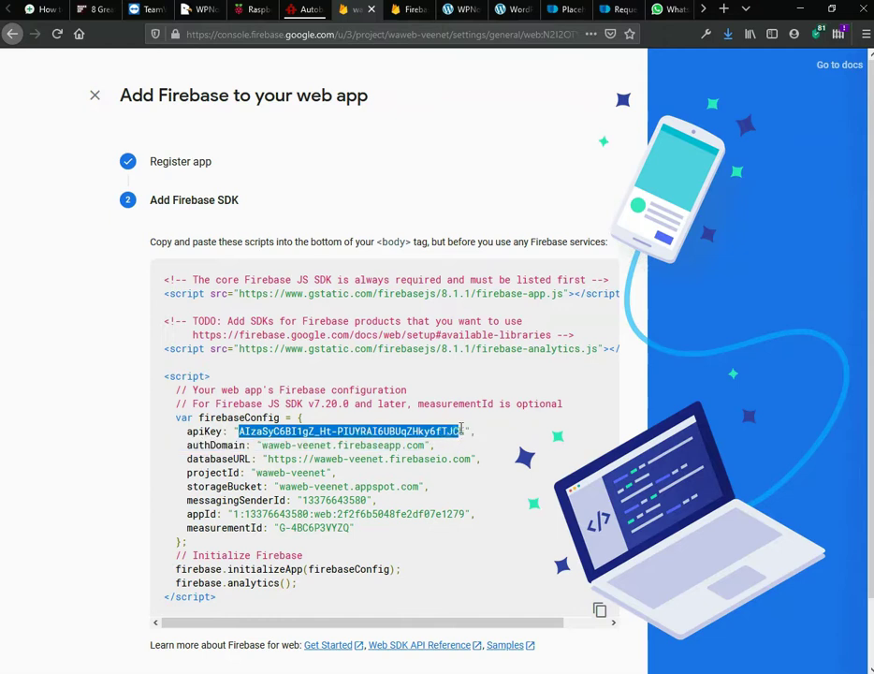
{"action": "key", "text": "alt+Tab"}
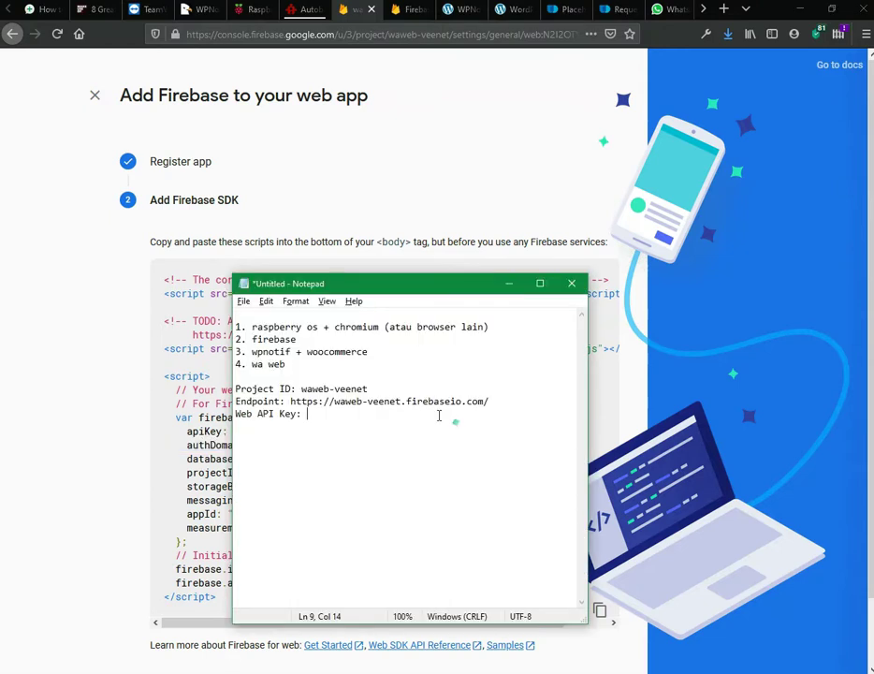
{"action": "key", "text": "ctrl+v"}
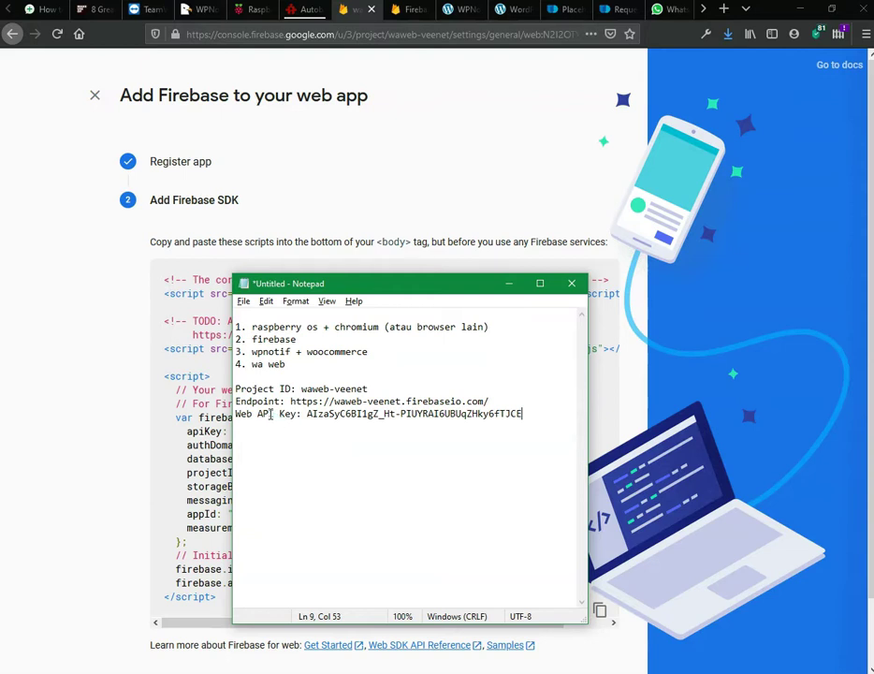
{"action": "left_click", "coordinate": [47, 11]}
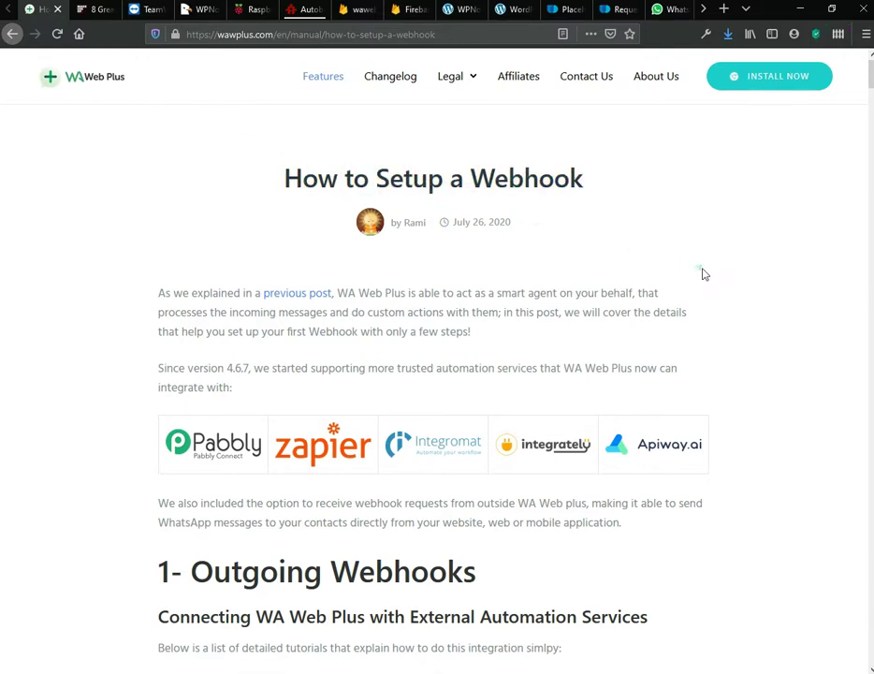
Step: Scroll the How to Setup a Webhook article down to its '2- Incoming Webhooks' heading
{"action": "scroll", "coordinate": [777, 140], "scroll_direction": "down", "scroll_amount": 20}
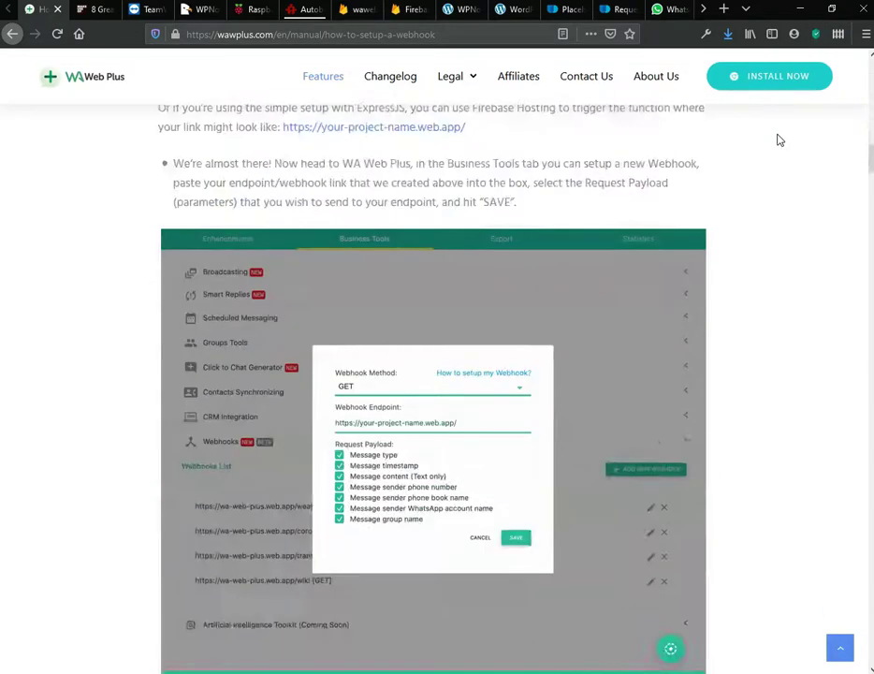
{"action": "scroll", "coordinate": [777, 140], "scroll_direction": "down", "scroll_amount": 5}
{"action": "scroll", "coordinate": [777, 141], "scroll_direction": "down", "scroll_amount": 10}
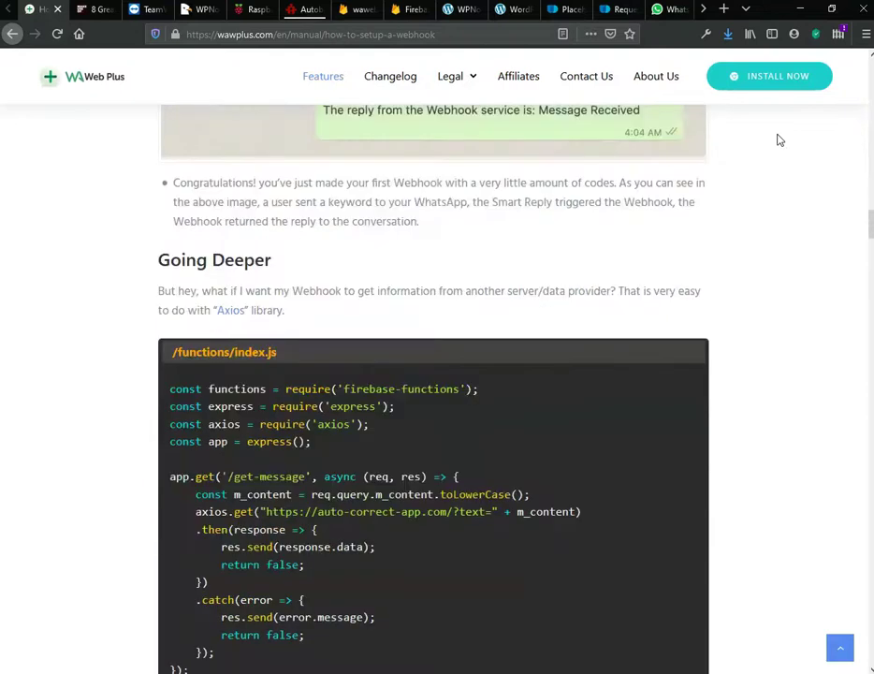
{"action": "scroll", "coordinate": [777, 140], "scroll_direction": "down", "scroll_amount": 10}
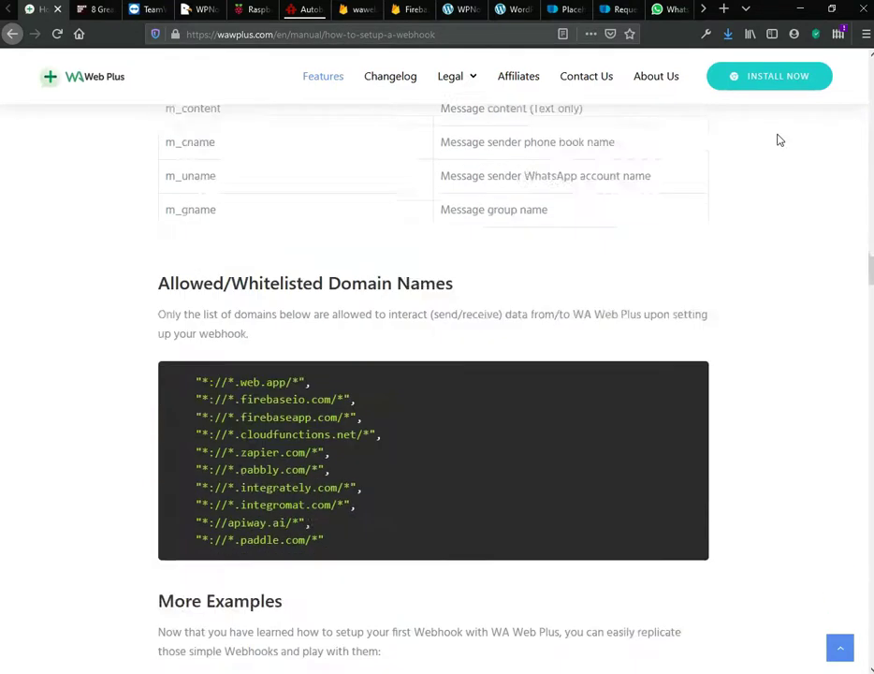
{"action": "scroll", "coordinate": [780, 139], "scroll_direction": "down", "scroll_amount": 5}
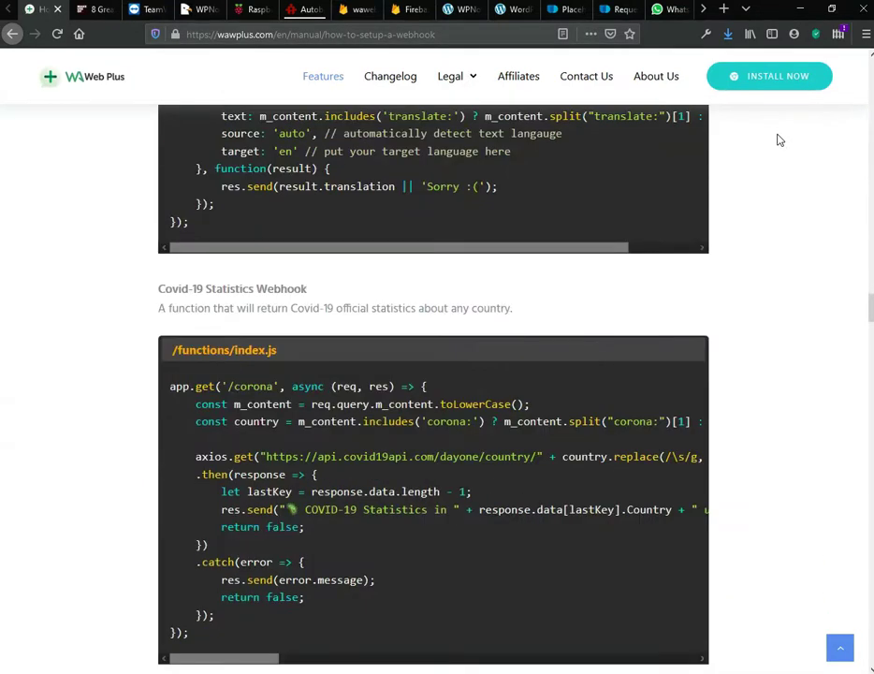
{"action": "scroll", "coordinate": [780, 139], "scroll_direction": "up", "scroll_amount": 20}
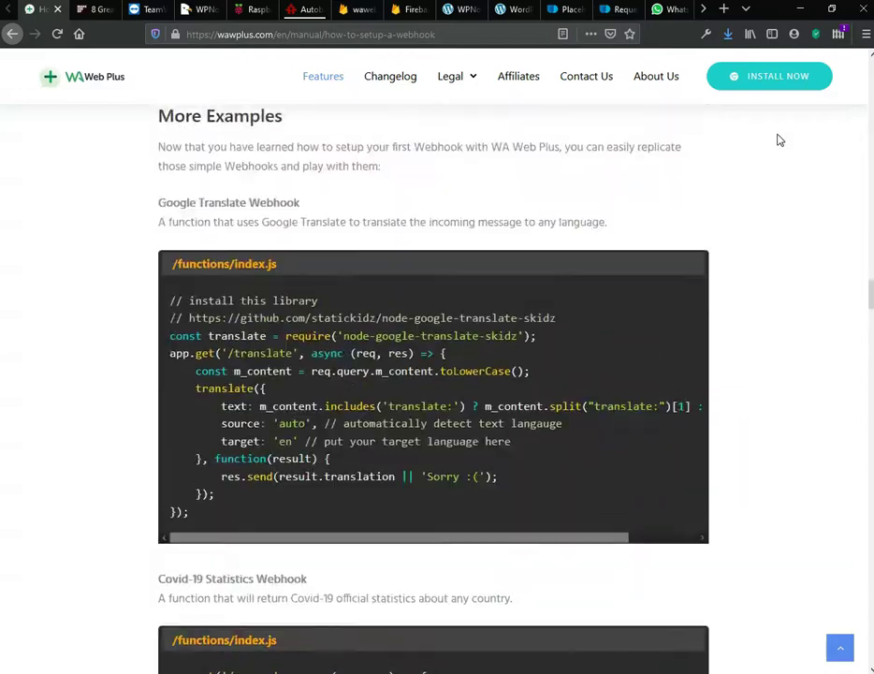
{"action": "scroll", "coordinate": [779, 139], "scroll_direction": "up", "scroll_amount": 20}
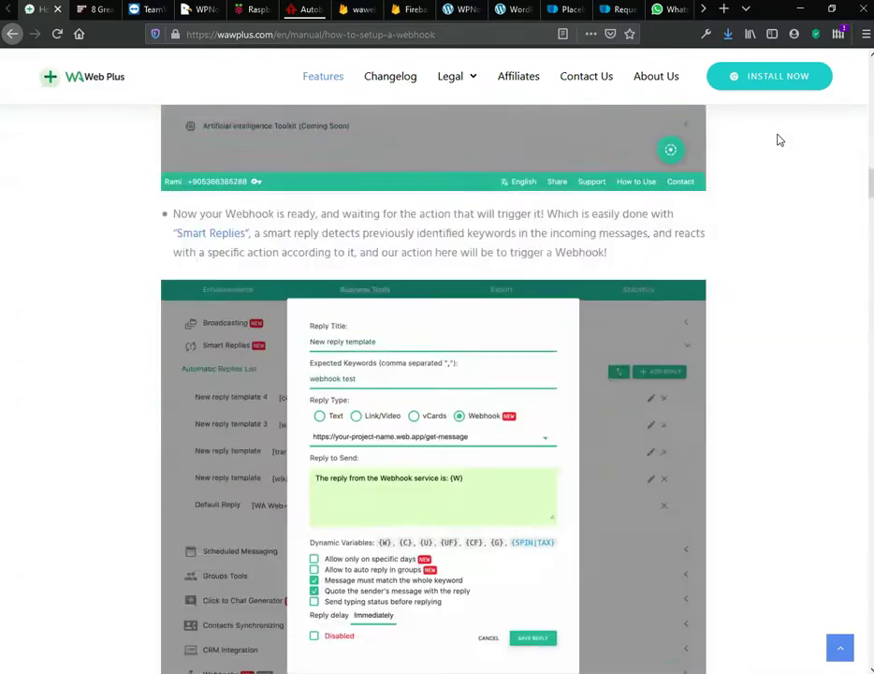
{"action": "scroll", "coordinate": [779, 139], "scroll_direction": "up", "scroll_amount": 2}
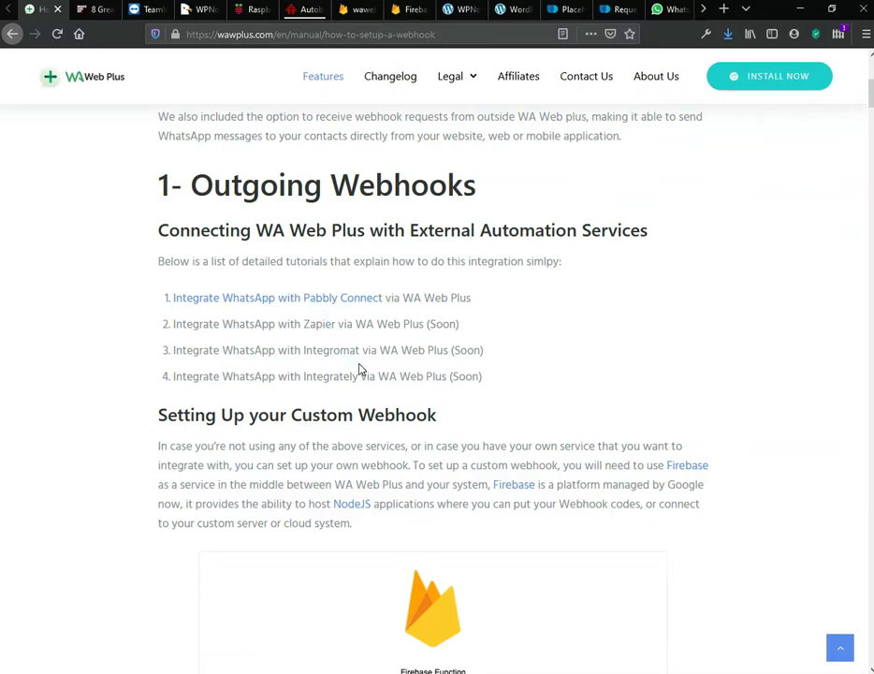
{"action": "scroll", "coordinate": [551, 399], "scroll_direction": "down", "scroll_amount": 4}
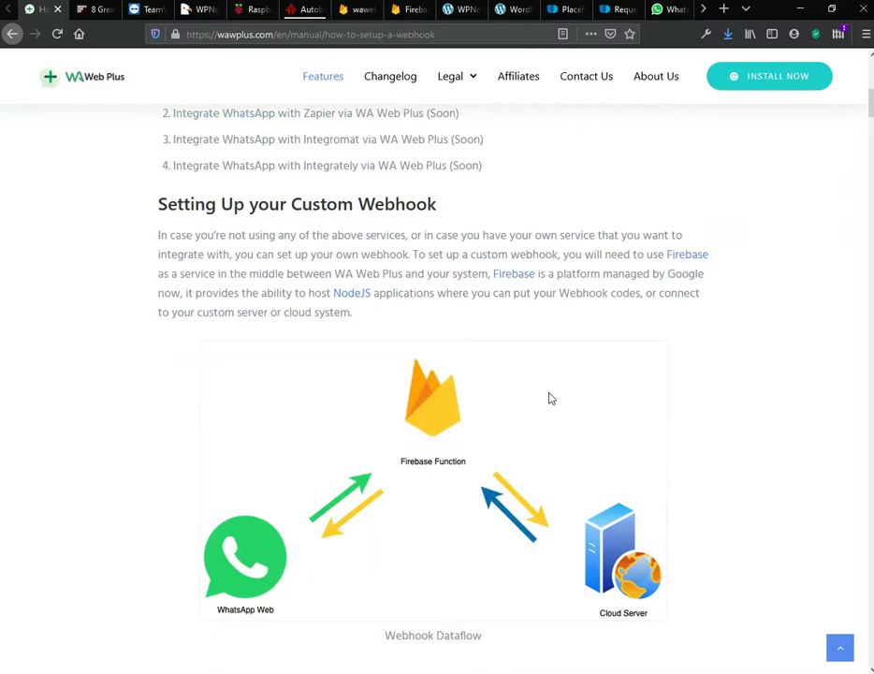
{"action": "scroll", "coordinate": [548, 403], "scroll_direction": "down", "scroll_amount": 1}
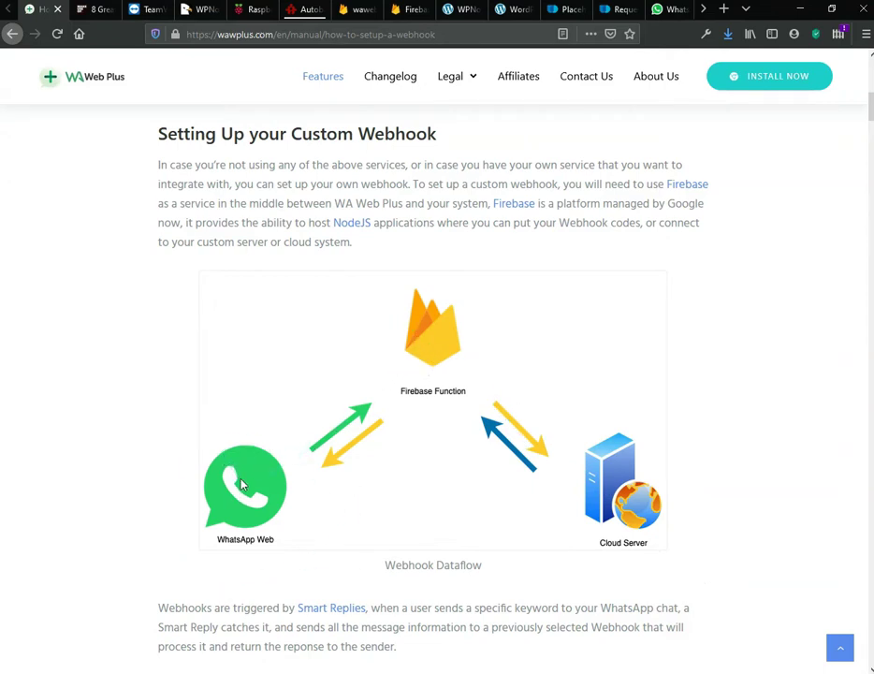
{"action": "scroll", "coordinate": [241, 484], "scroll_direction": "down", "scroll_amount": 15}
{"action": "scroll", "coordinate": [241, 484], "scroll_direction": "down", "scroll_amount": 13}
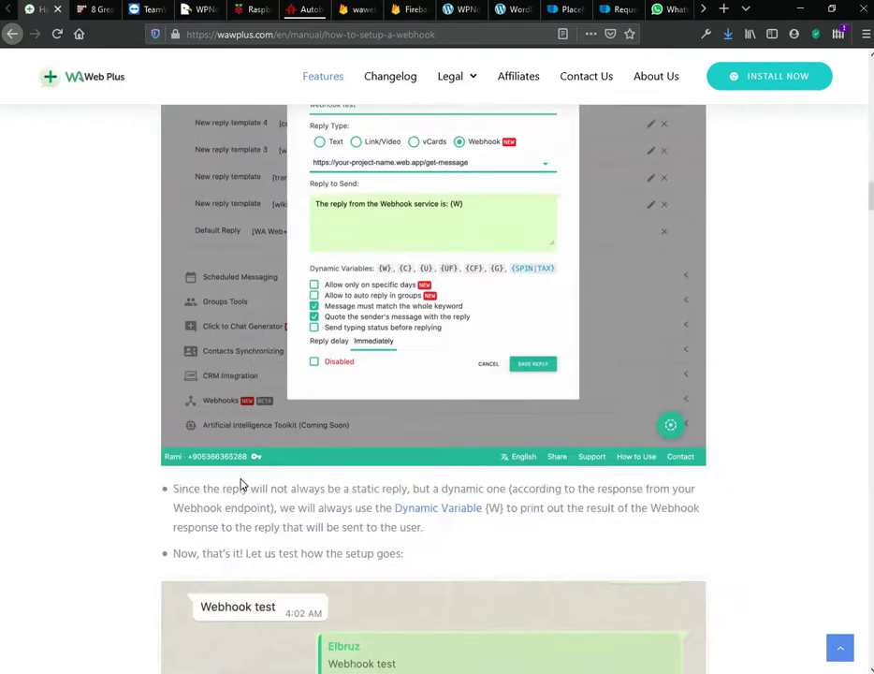
{"action": "scroll", "coordinate": [242, 484], "scroll_direction": "down", "scroll_amount": 15}
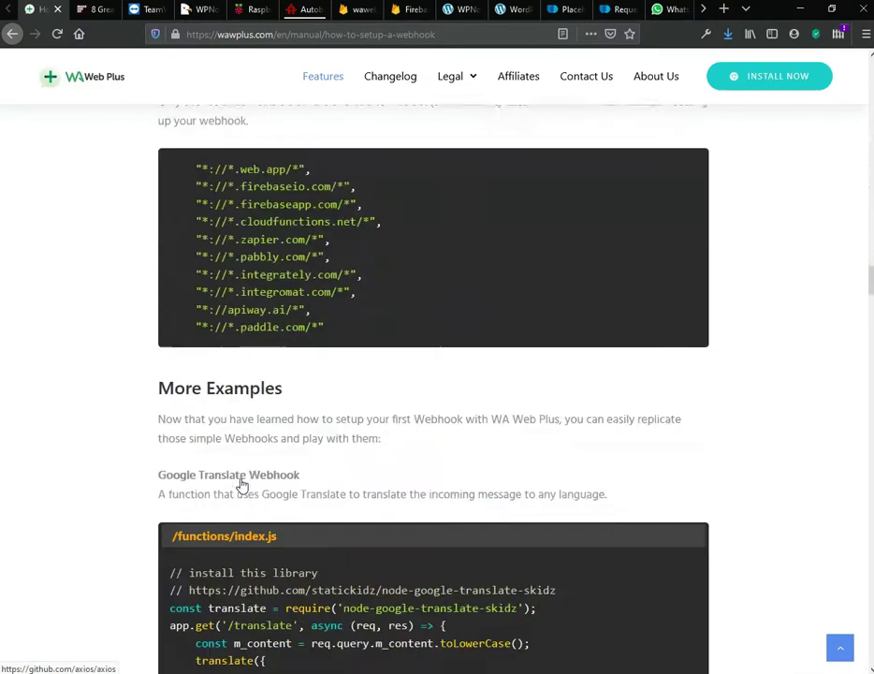
{"action": "scroll", "coordinate": [242, 482], "scroll_direction": "down", "scroll_amount": 4}
{"action": "scroll", "coordinate": [242, 482], "scroll_direction": "up", "scroll_amount": 3}
{"action": "scroll", "coordinate": [241, 484], "scroll_direction": "down", "scroll_amount": 1}
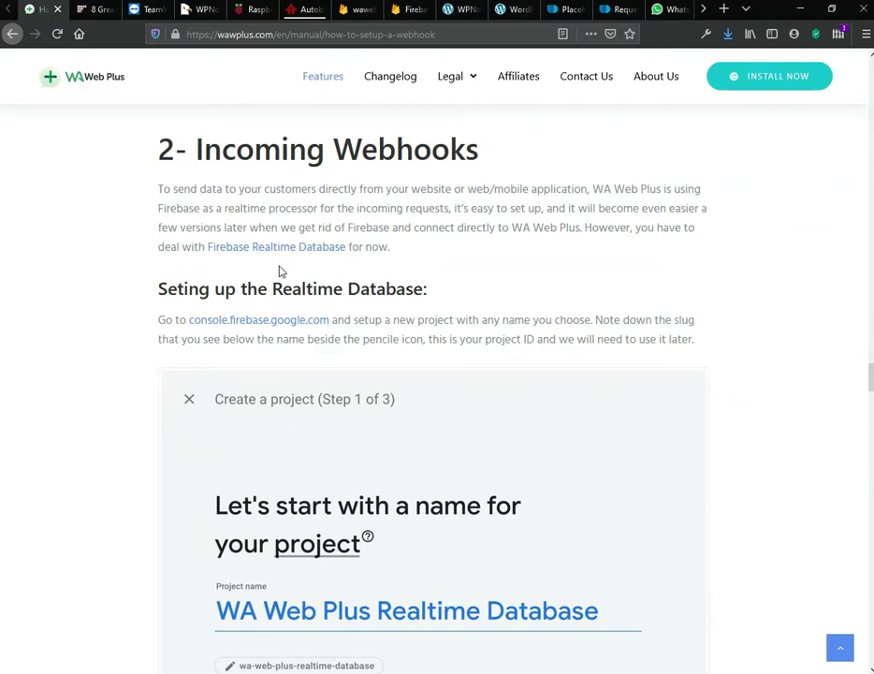
Step: Read the guide's Firebase API key, Project ID and Data Child Node screenshots, then bring up the Raspberry Pi TeamViewer session
{"action": "left_click_drag", "start_coordinate": [511, 230], "coordinate": [565, 229]}
{"action": "scroll", "coordinate": [272, 480], "scroll_direction": "down", "scroll_amount": 6}
{"action": "scroll", "coordinate": [272, 481], "scroll_direction": "down", "scroll_amount": 10}
{"action": "scroll", "coordinate": [272, 481], "scroll_direction": "down", "scroll_amount": 8}
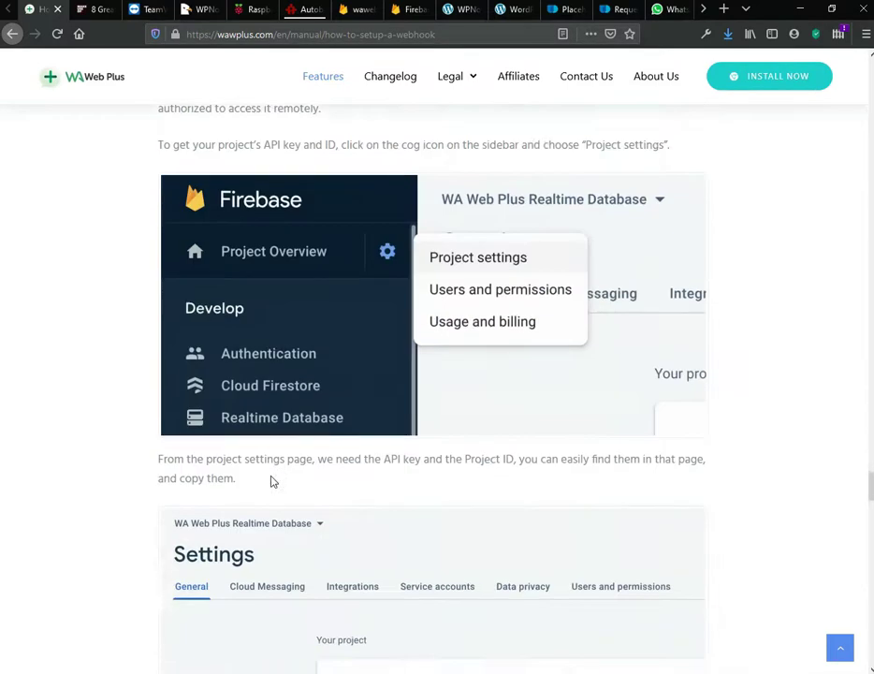
{"action": "scroll", "coordinate": [272, 481], "scroll_direction": "down", "scroll_amount": 12}
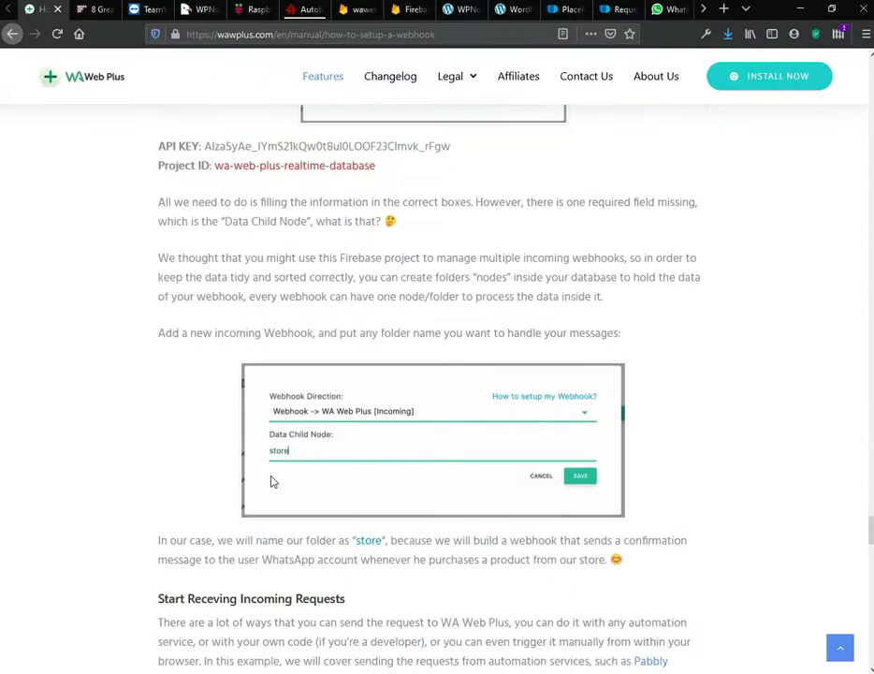
{"action": "scroll", "coordinate": [272, 479], "scroll_direction": "up", "scroll_amount": 3}
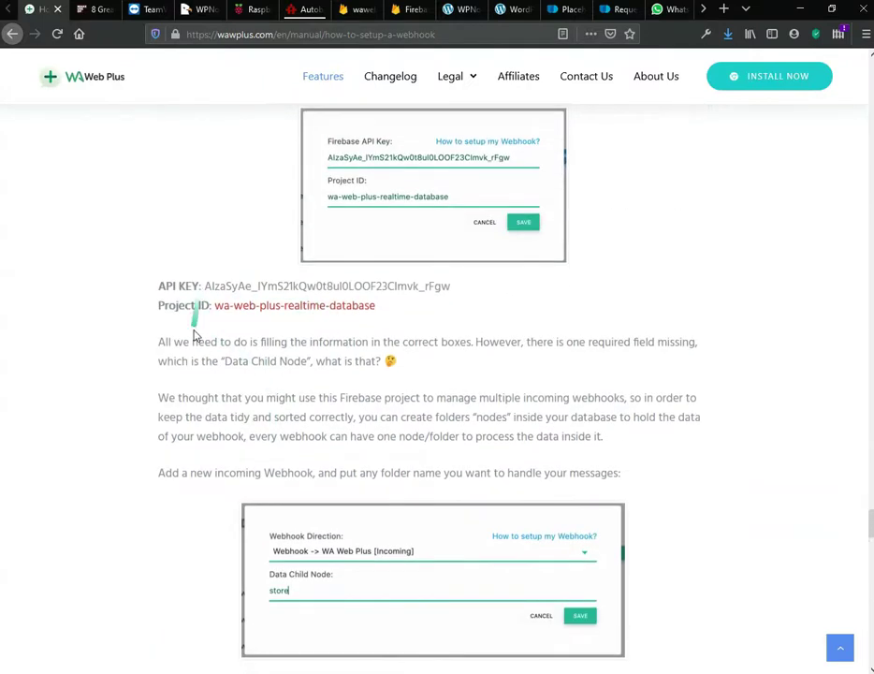
{"action": "scroll", "coordinate": [194, 333], "scroll_direction": "down", "scroll_amount": 4}
{"action": "scroll", "coordinate": [191, 335], "scroll_direction": "down", "scroll_amount": 4}
{"action": "scroll", "coordinate": [195, 335], "scroll_direction": "up", "scroll_amount": 2}
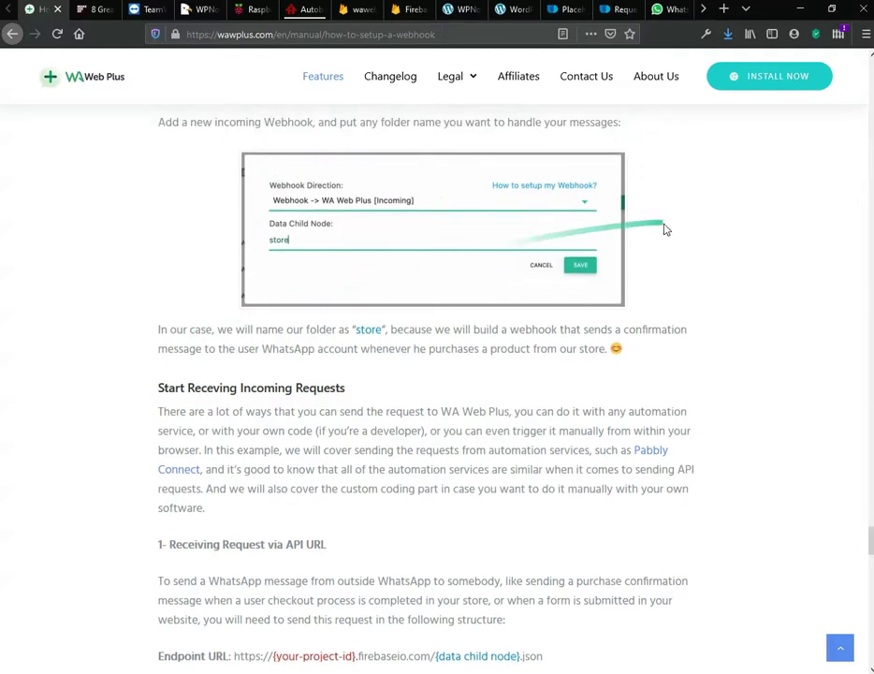
{"action": "mouse_move", "coordinate": [651, 666]}
{"action": "left_click", "coordinate": [691, 641]}
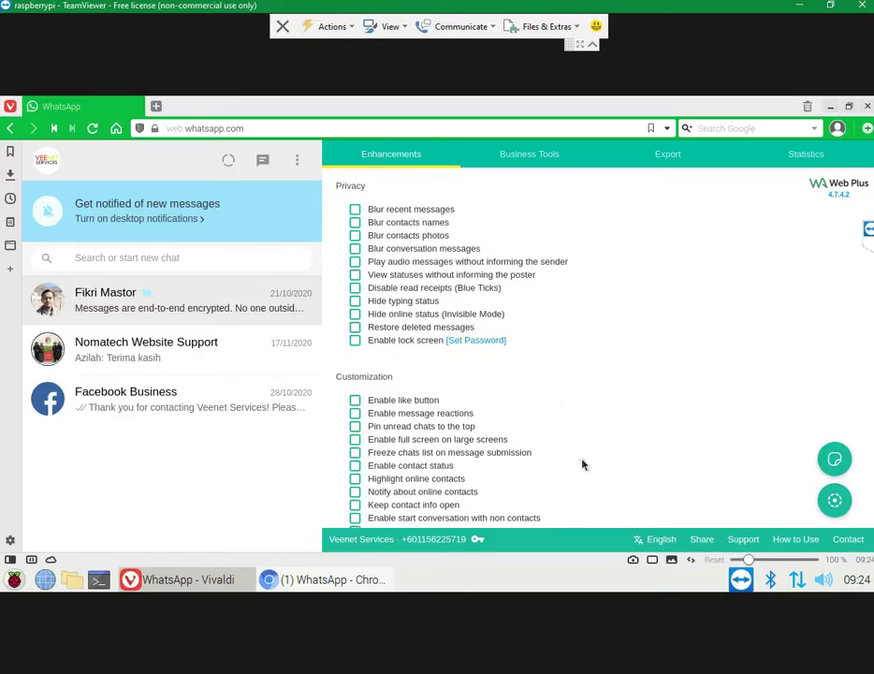
Step: Open WA Web Plus's Firebase settings for incoming webhooks from the business tools
{"action": "left_click", "coordinate": [533, 157]}
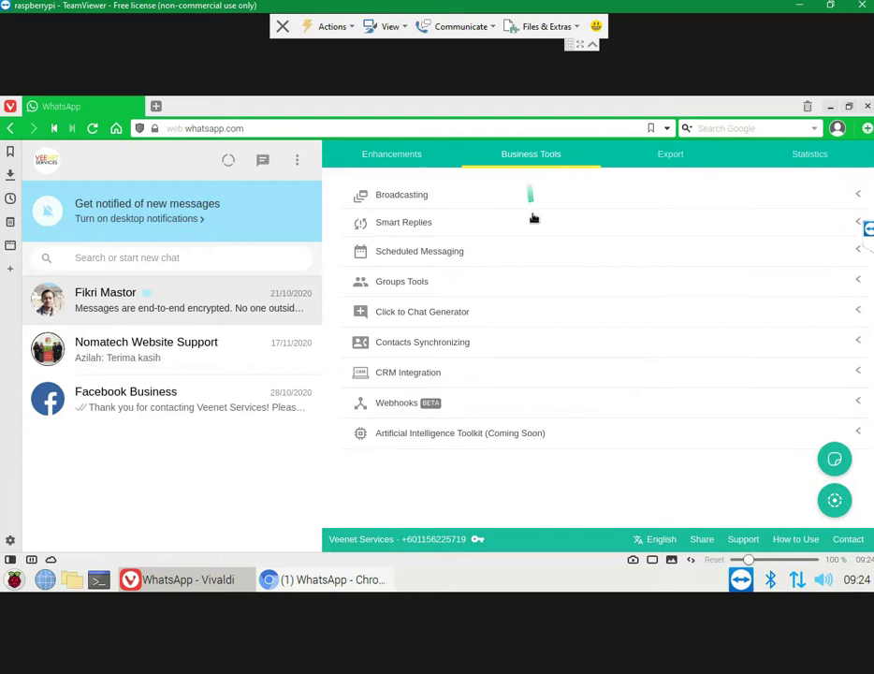
{"action": "left_click", "coordinate": [463, 409]}
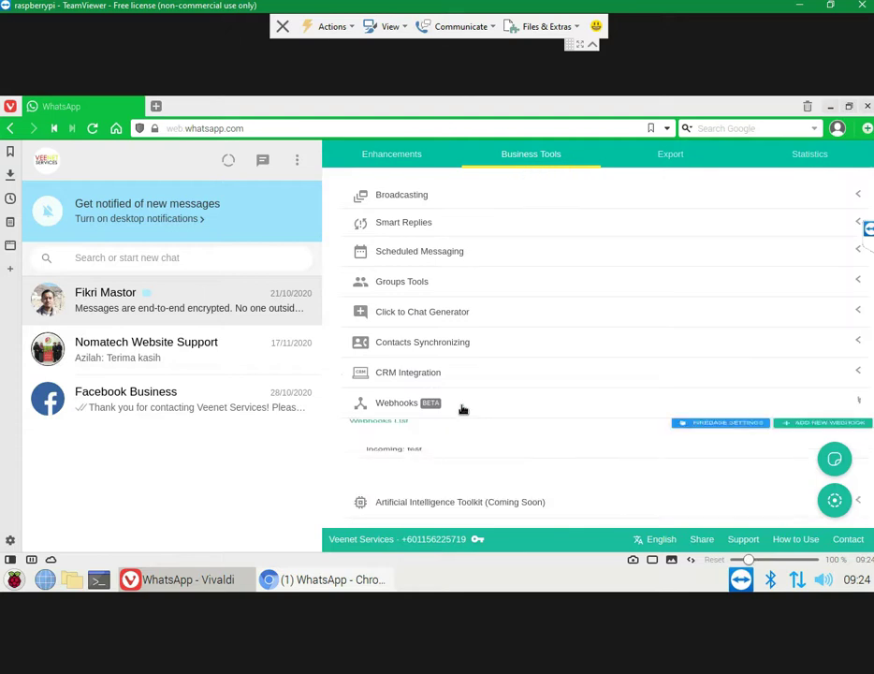
{"action": "scroll", "coordinate": [562, 421], "scroll_direction": "down", "scroll_amount": 1}
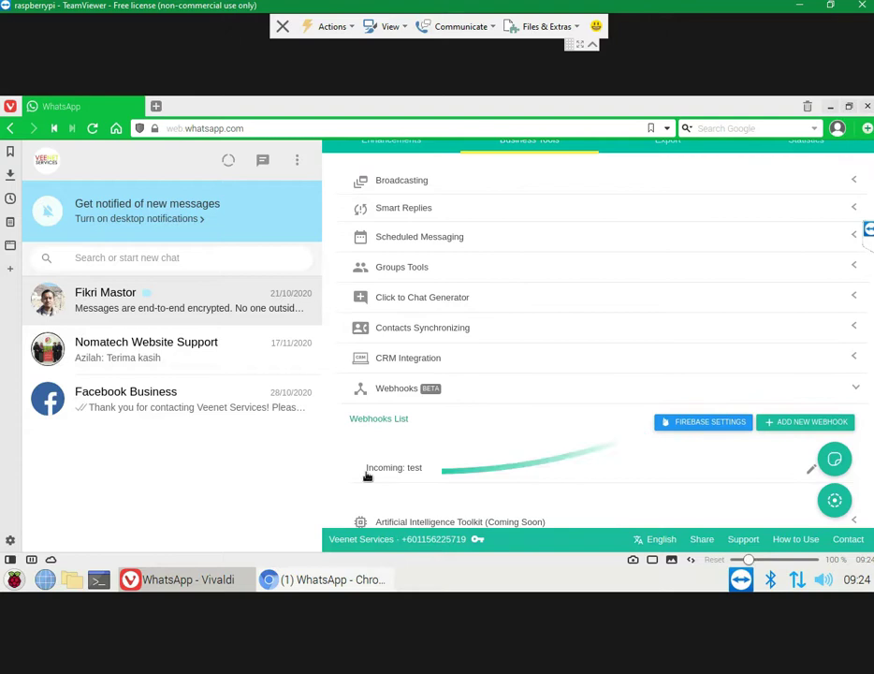
{"action": "left_click", "coordinate": [691, 430]}
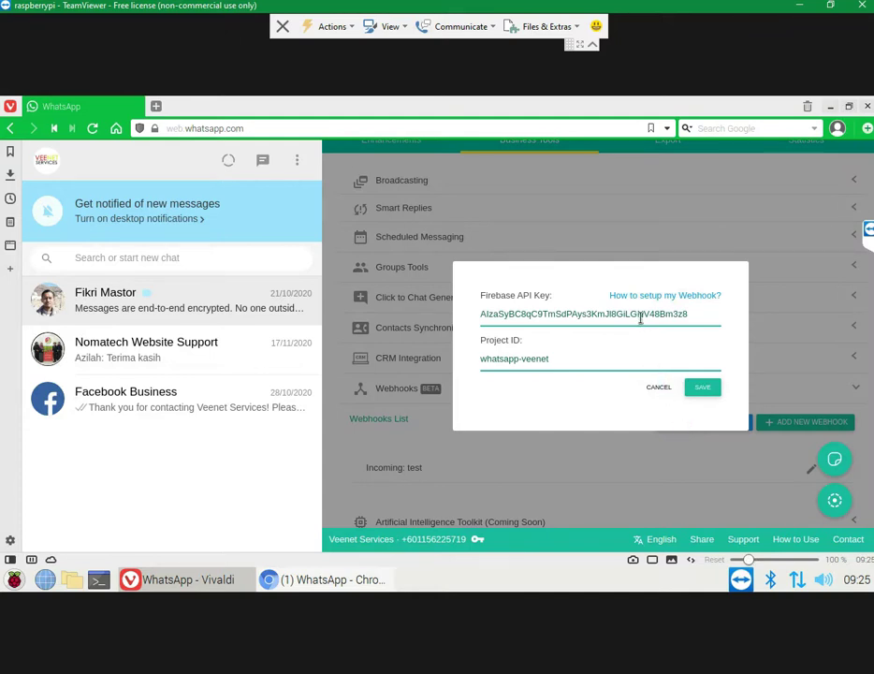
Step: Replace the Project ID with waweb-veenet copied from the Notepad notes
{"action": "key", "text": "alt+Tab"}
{"action": "key", "text": "alt+Tab"}
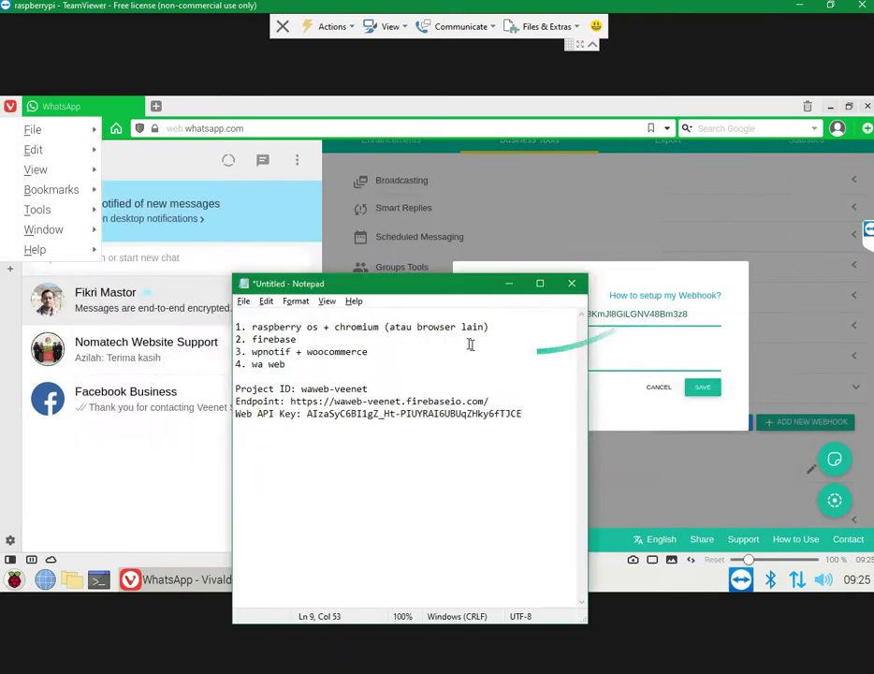
{"action": "left_click_drag", "start_coordinate": [403, 282], "coordinate": [222, 164]}
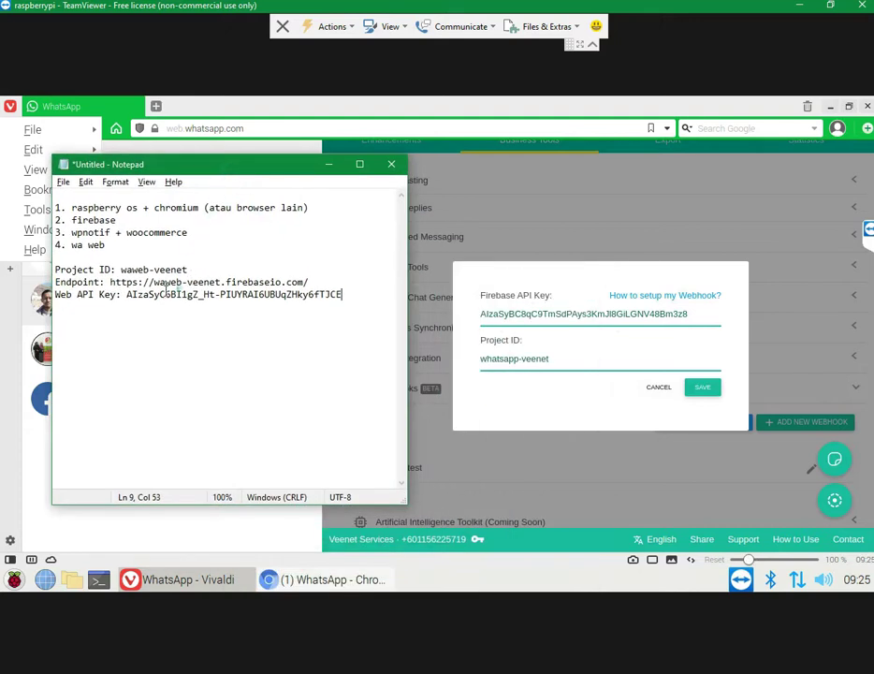
{"action": "left_click_drag", "start_coordinate": [121, 270], "coordinate": [199, 268]}
{"action": "key", "text": "ctrl+c"}
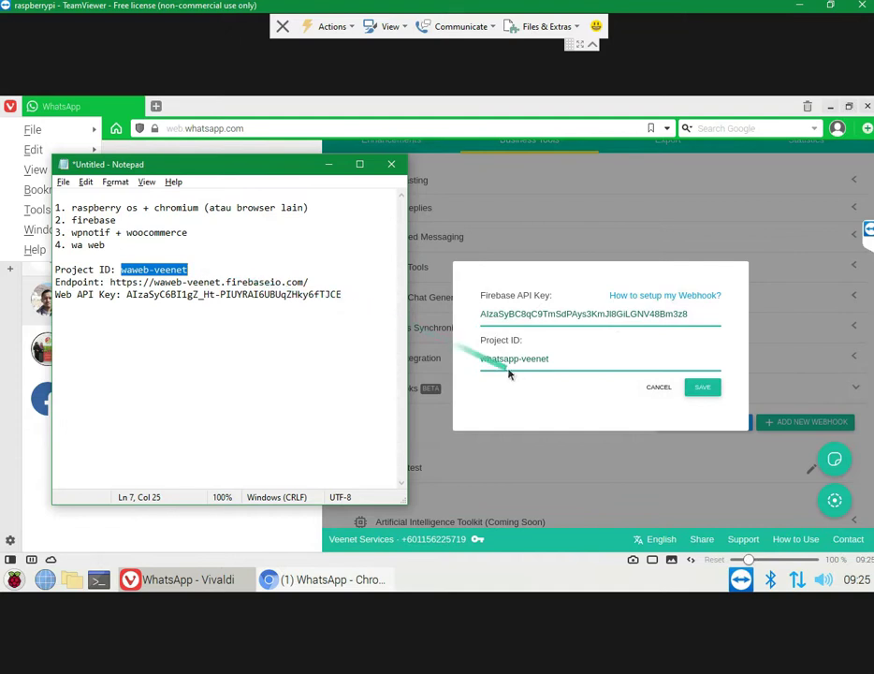
{"action": "left_click", "coordinate": [509, 358]}
{"action": "triple_click", "coordinate": [509, 358]}
{"action": "left_click", "coordinate": [509, 358]}
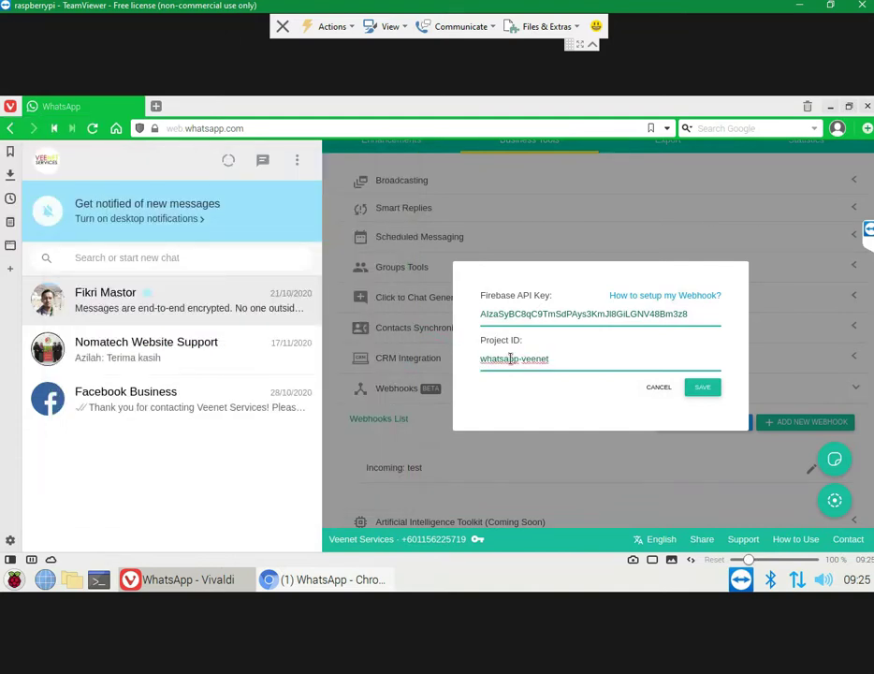
{"action": "triple_click", "coordinate": [509, 359]}
{"action": "key", "text": "ctrl+v"}
Step: Replace the Firebase API key with the new Web API key from the notes and save
{"action": "key", "text": "alt+Tab"}
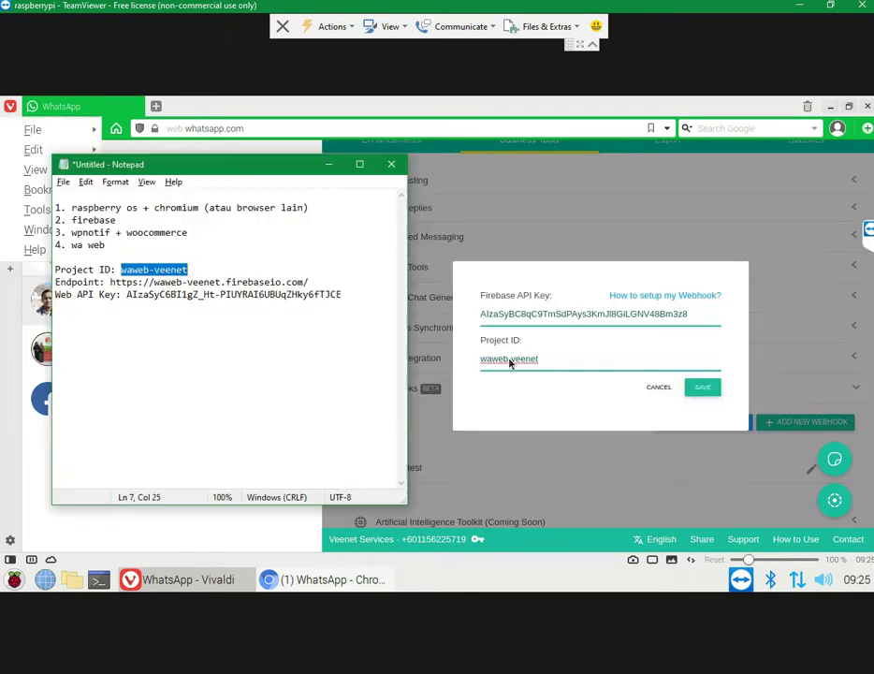
{"action": "left_click_drag", "start_coordinate": [110, 282], "coordinate": [316, 288]}
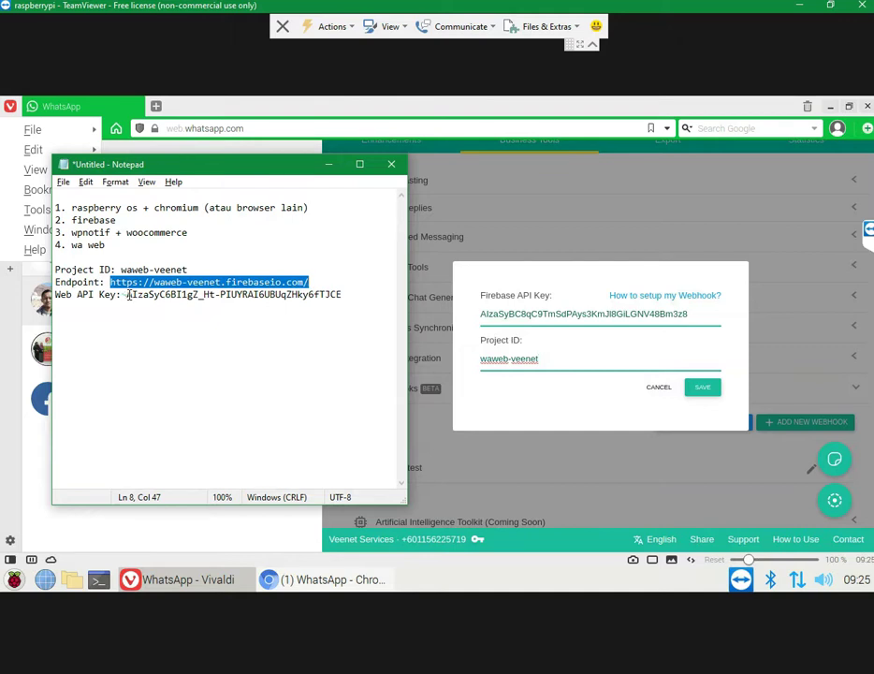
{"action": "left_click_drag", "start_coordinate": [128, 294], "coordinate": [369, 299]}
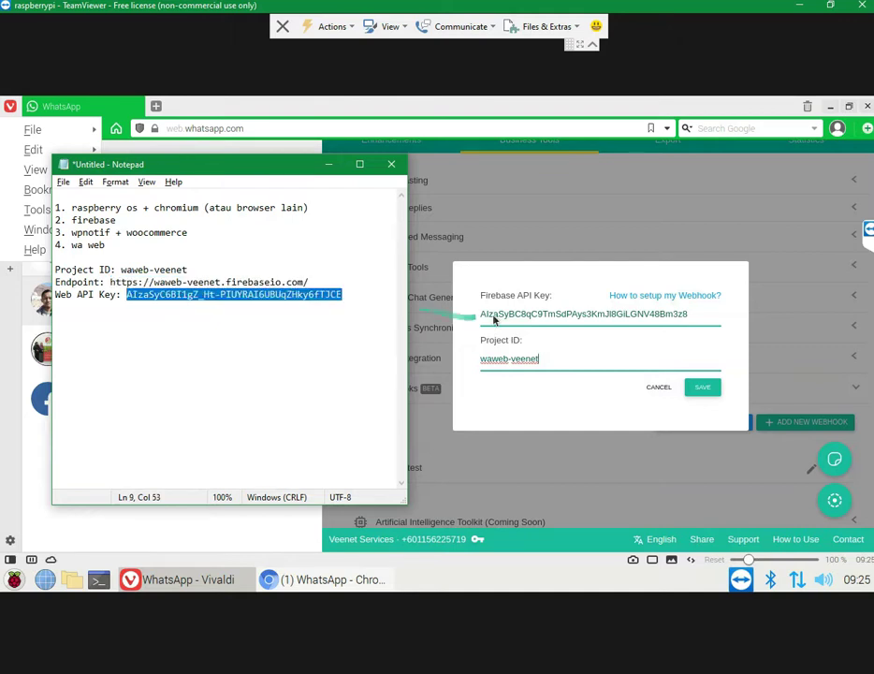
{"action": "left_click", "coordinate": [527, 315]}
{"action": "double_click", "coordinate": [527, 315]}
{"action": "key", "text": "ctrl+v"}
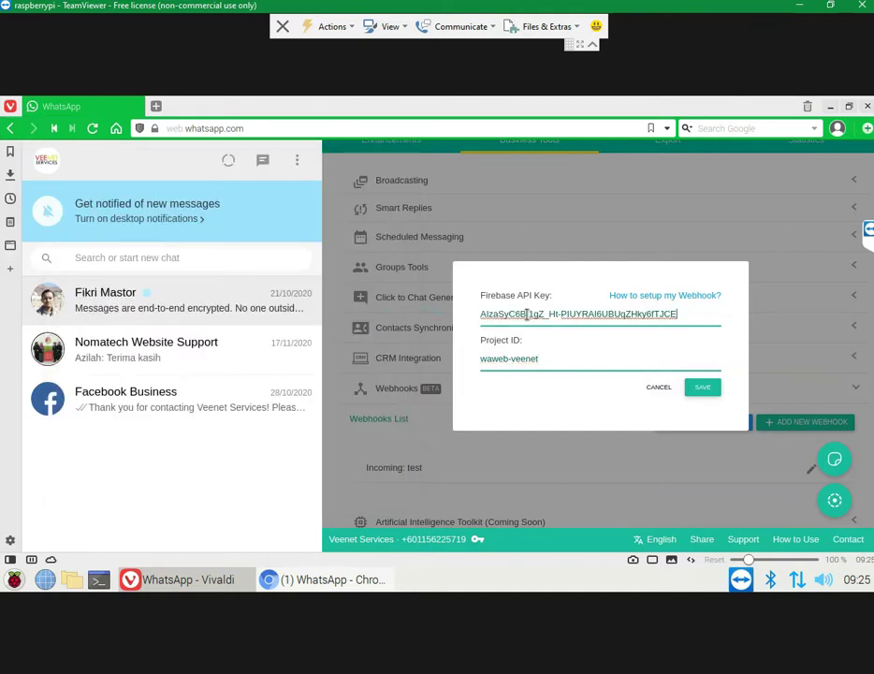
{"action": "left_click", "coordinate": [555, 365]}
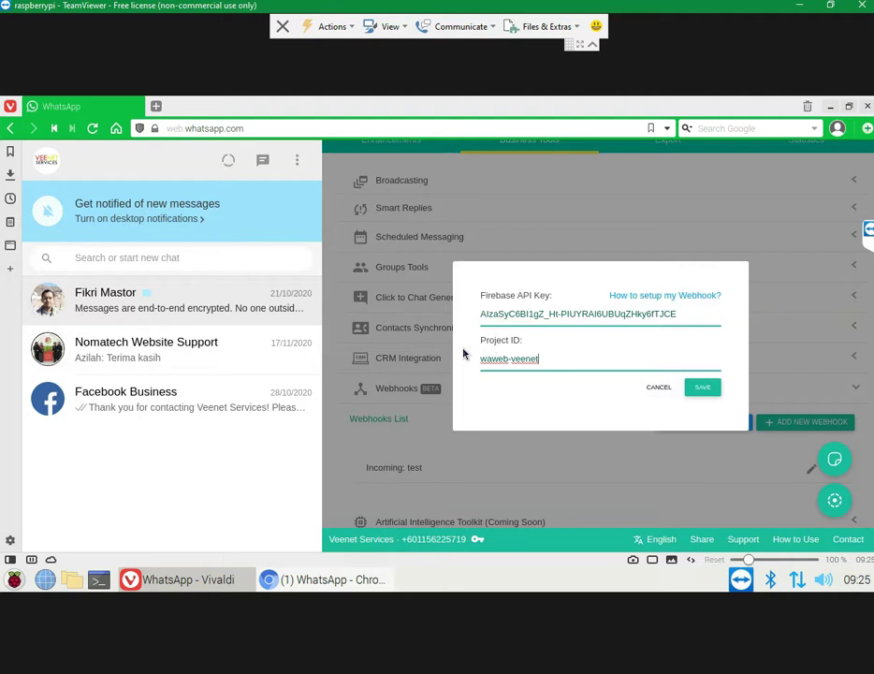
{"action": "left_click", "coordinate": [703, 386]}
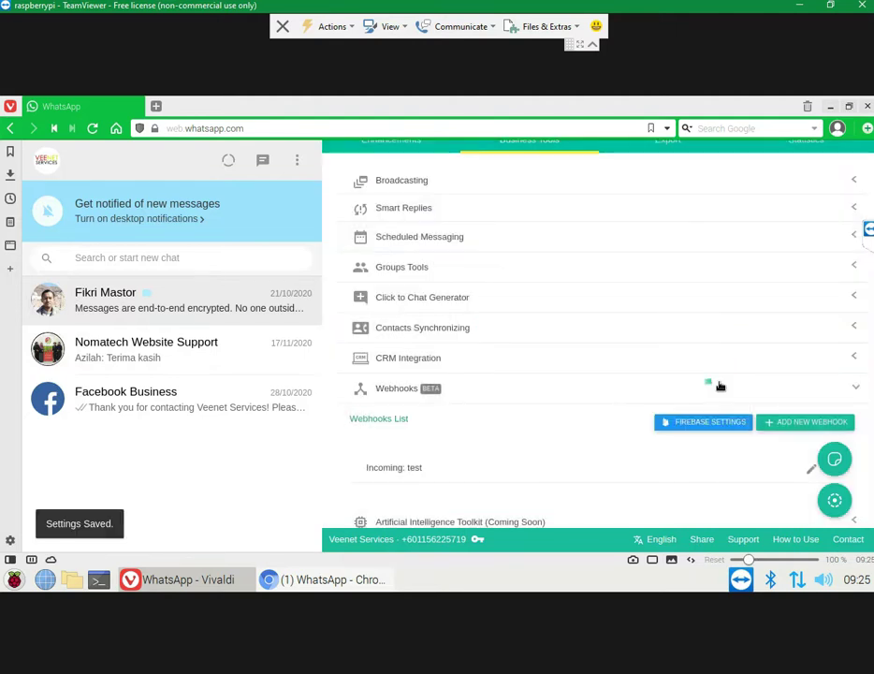
Step: Start a new webhook with Webhook Direction set to Incoming
{"action": "left_click", "coordinate": [800, 424]}
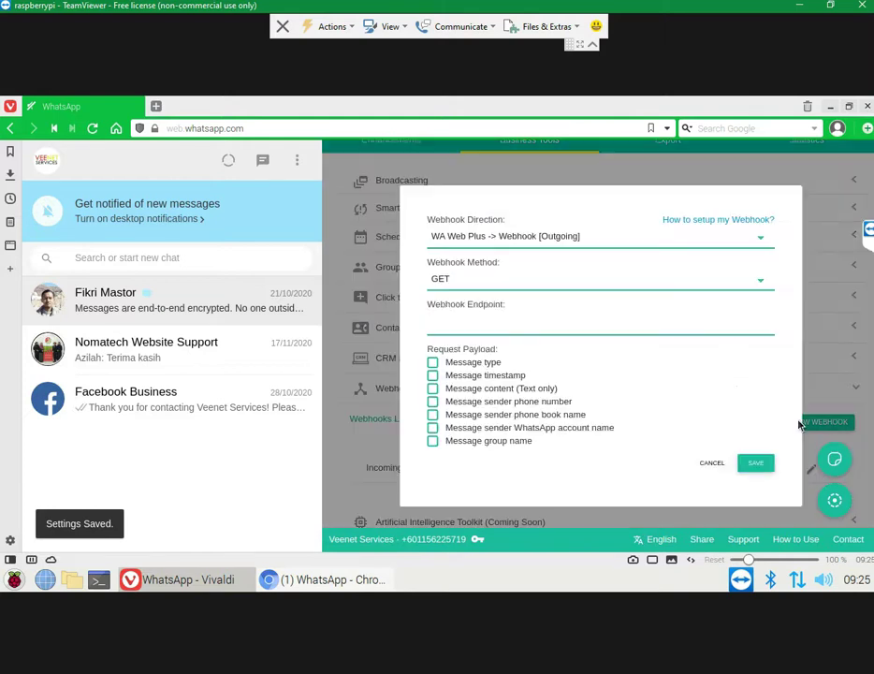
{"action": "left_click", "coordinate": [500, 245]}
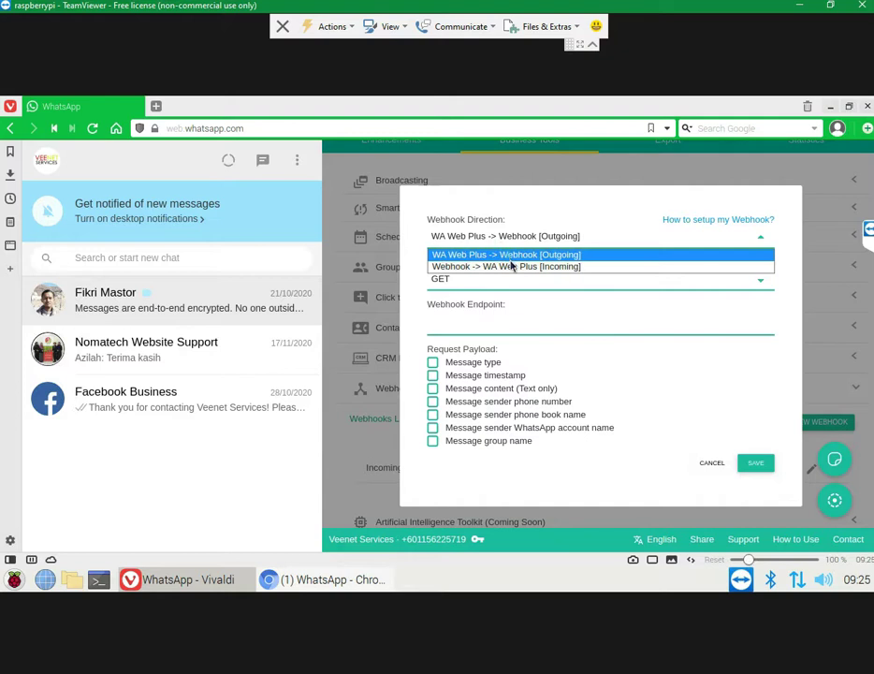
{"action": "left_click", "coordinate": [539, 268]}
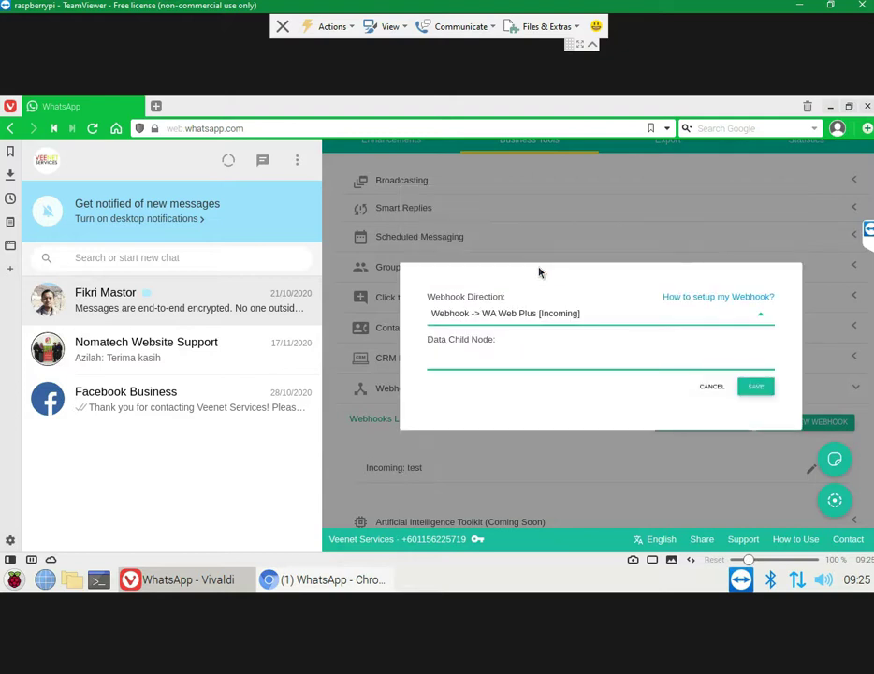
{"action": "left_click", "coordinate": [536, 357]}
Step: Check the setup guide's endpoint URL pattern for its data child node part
{"action": "left_click", "coordinate": [473, 641]}
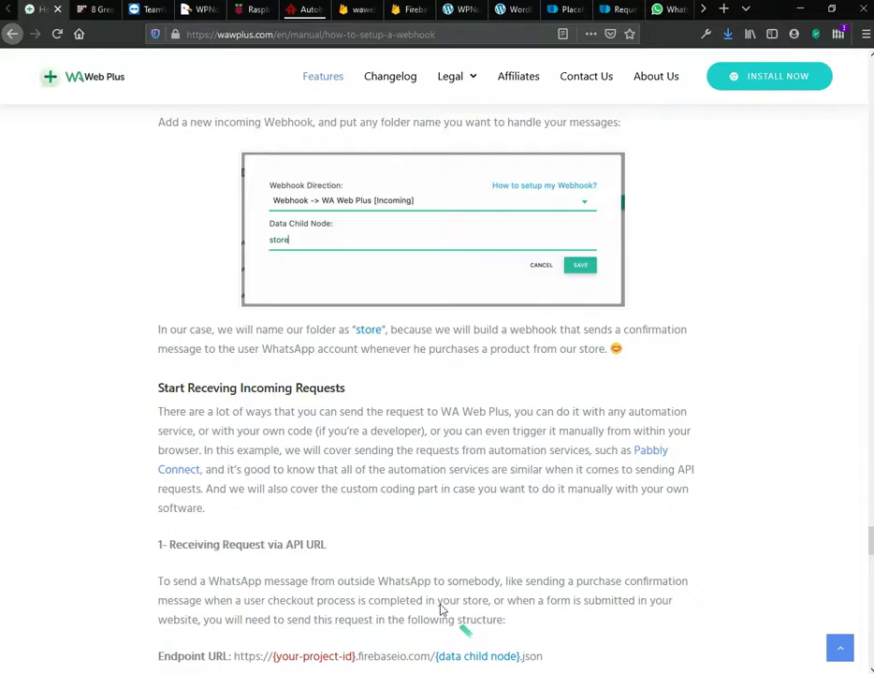
{"action": "scroll", "coordinate": [133, 401], "scroll_direction": "down", "scroll_amount": 10}
{"action": "scroll", "coordinate": [133, 401], "scroll_direction": "up", "scroll_amount": 3}
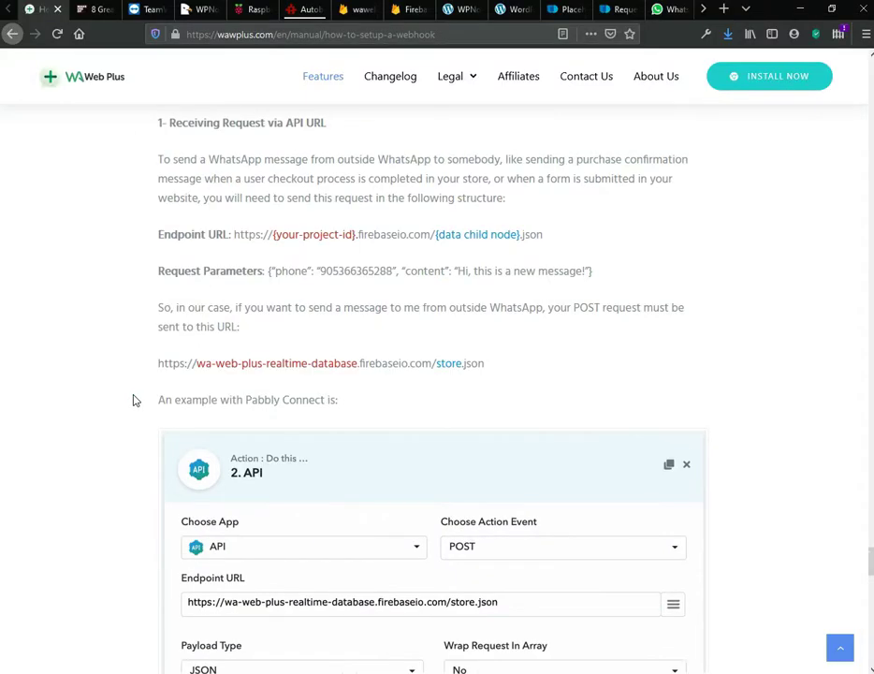
{"action": "left_click_drag", "start_coordinate": [520, 237], "coordinate": [474, 238]}
{"action": "left_click_drag", "start_coordinate": [550, 242], "coordinate": [443, 241]}
{"action": "left_click", "coordinate": [437, 245]}
Step: Enter store as the Data Child Node and save the incoming webhook
{"action": "key", "text": "alt+Tab"}
{"action": "left_click", "coordinate": [498, 353]}
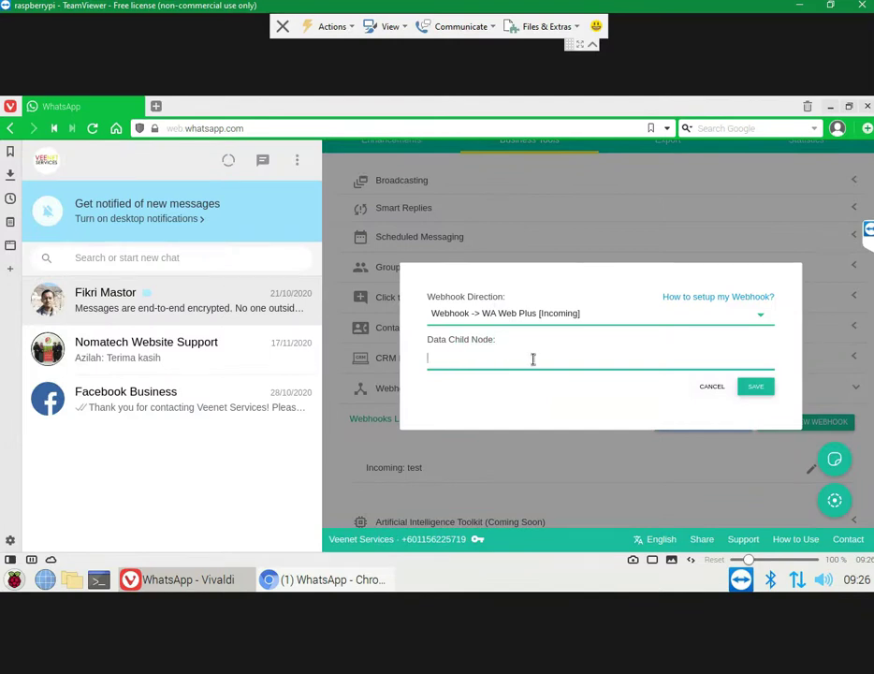
{"action": "type", "text": "store"}
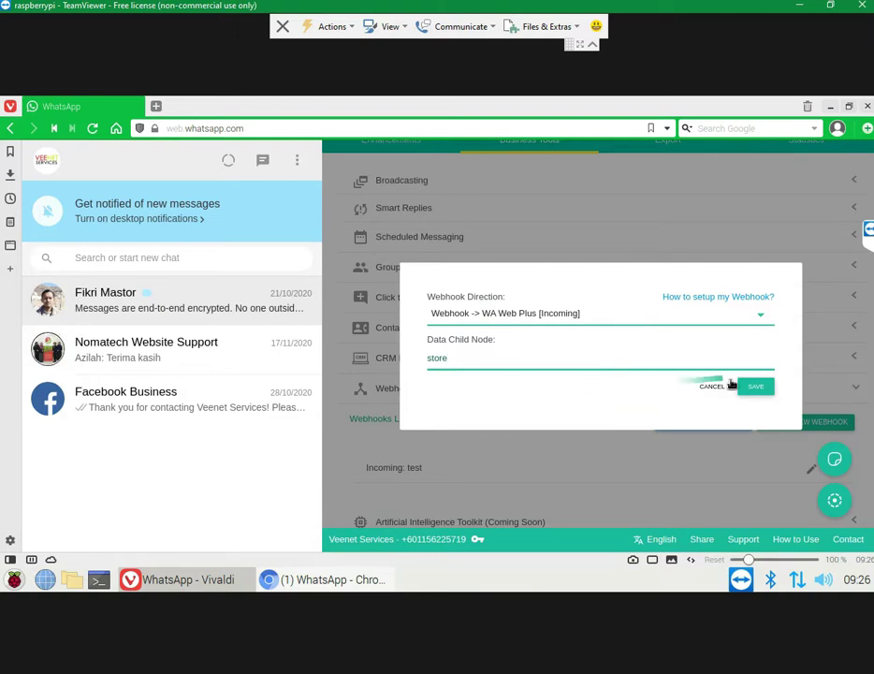
{"action": "left_click", "coordinate": [754, 387]}
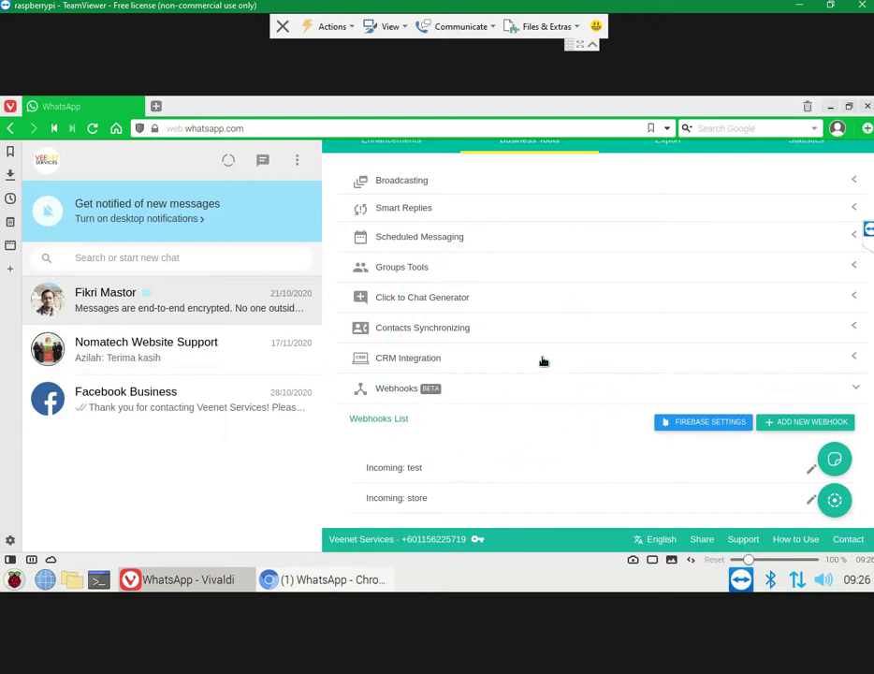
{"action": "mouse_move", "coordinate": [528, 666]}
{"action": "left_click", "coordinate": [529, 633]}
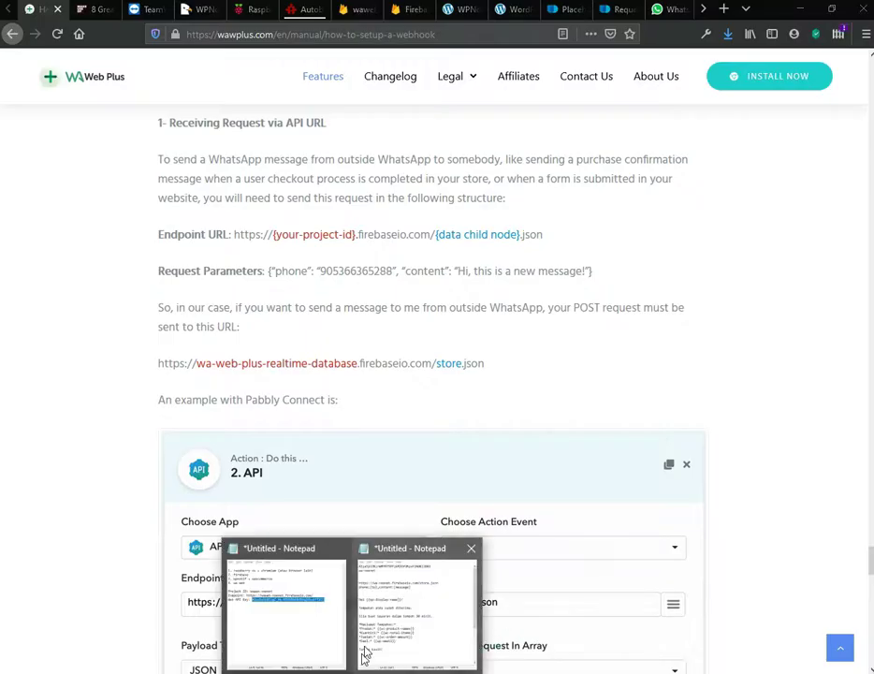
{"action": "left_click", "coordinate": [338, 633]}
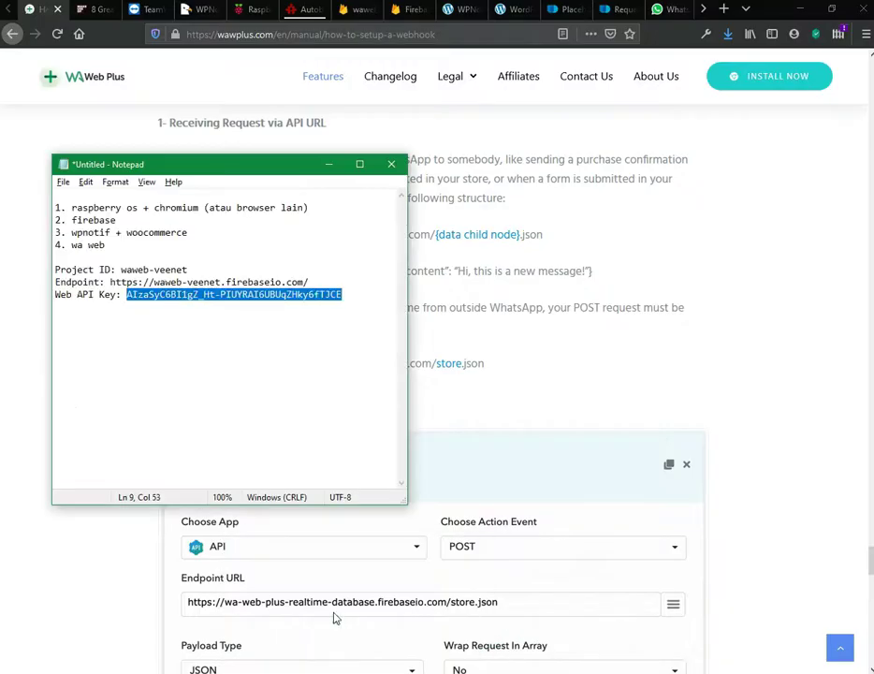
{"action": "left_click", "coordinate": [321, 283]}
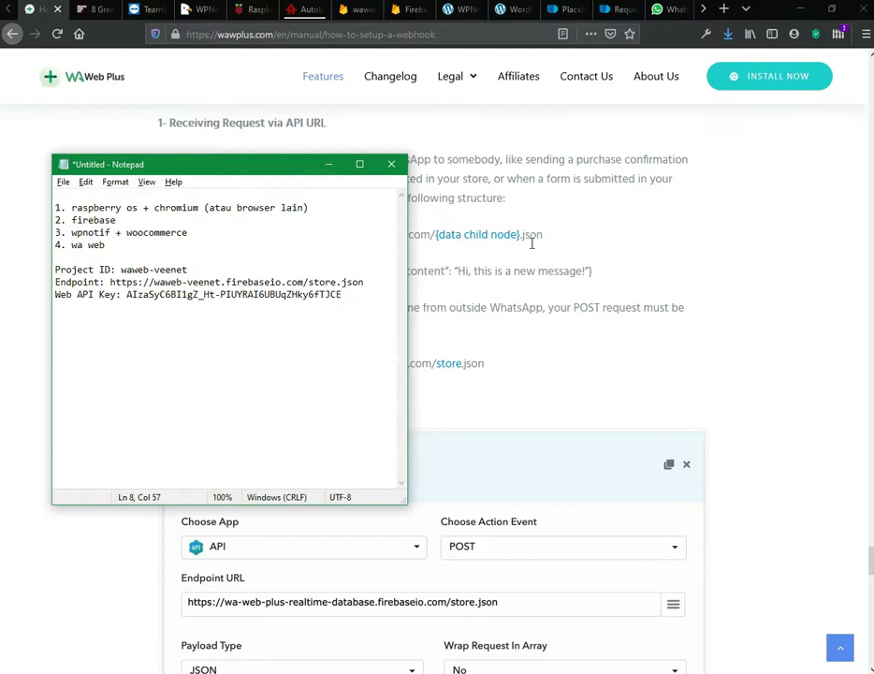
{"action": "left_click", "coordinate": [527, 295]}
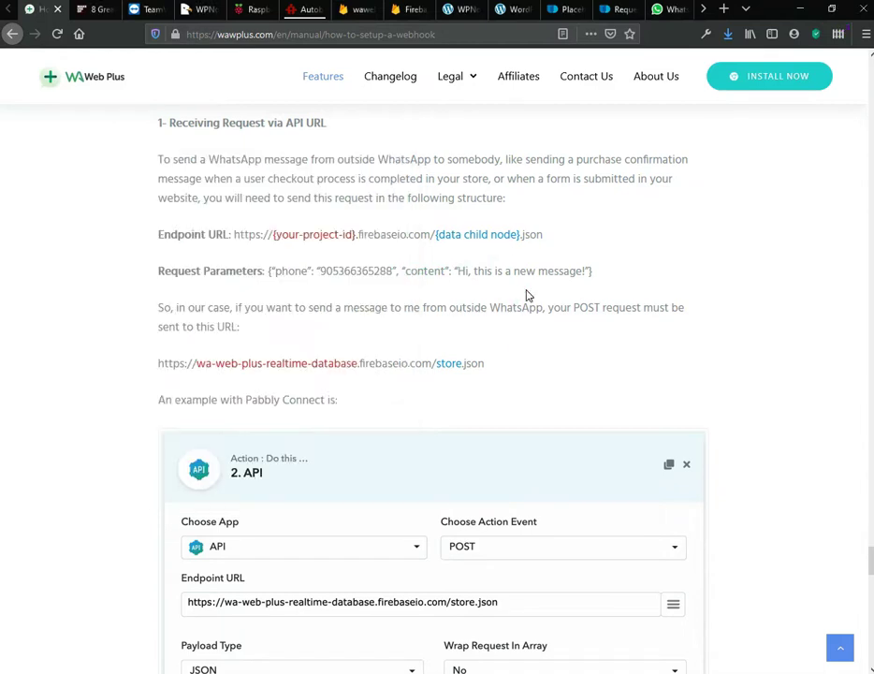
{"action": "scroll", "coordinate": [78, 362], "scroll_direction": "down", "scroll_amount": 3}
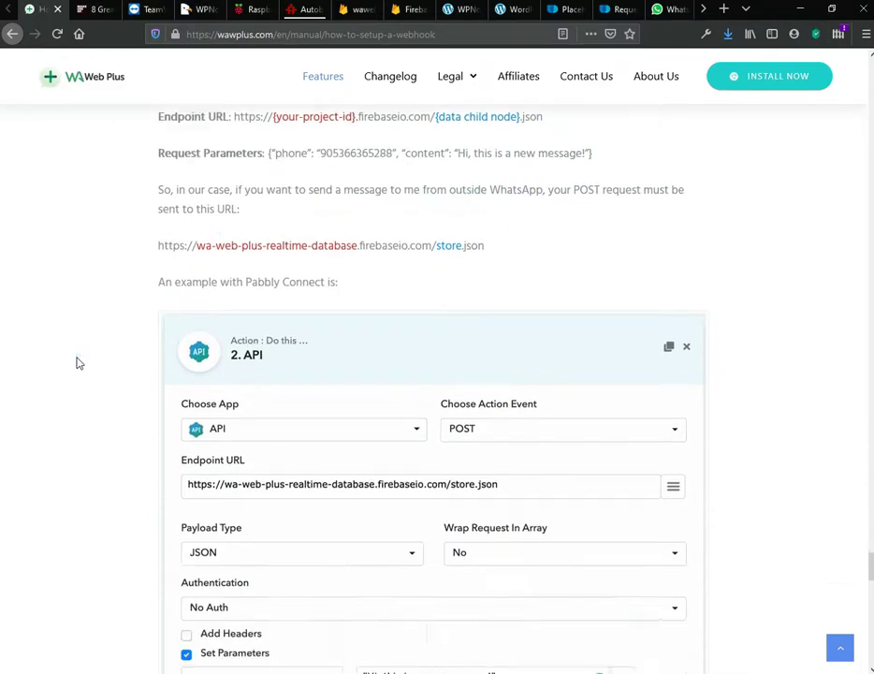
{"action": "scroll", "coordinate": [246, 538], "scroll_direction": "down", "scroll_amount": 2}
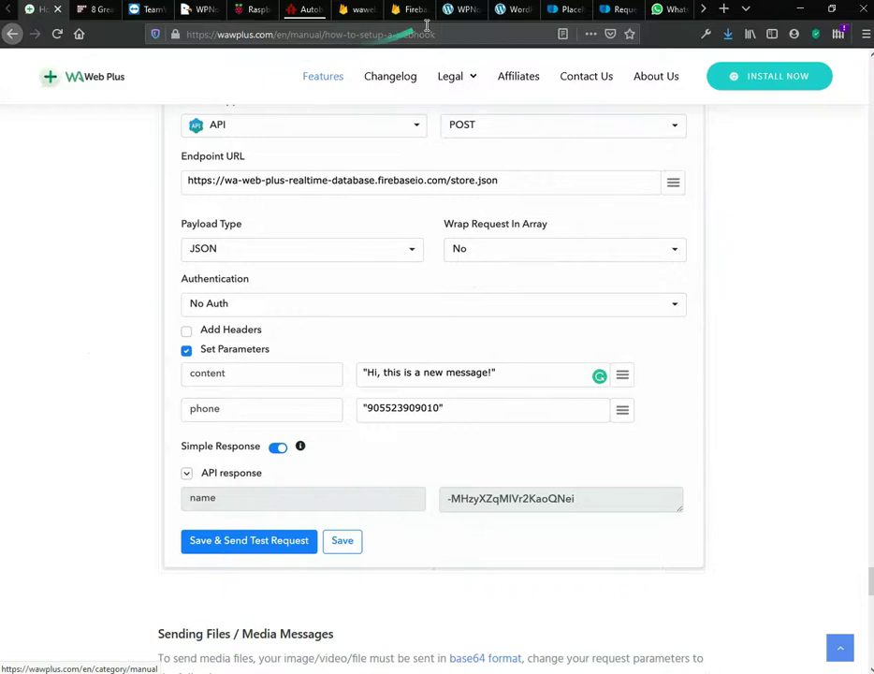
{"action": "left_click", "coordinate": [453, 10]}
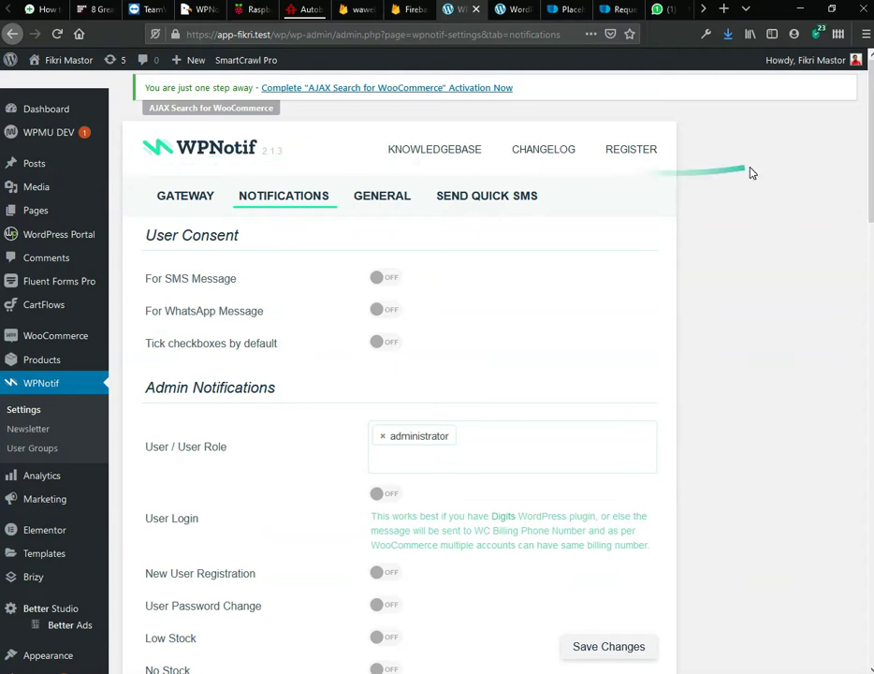
Step: In WPNotif's Gateway settings, keep WhatsApp Business Free as the WhatsApp gateway
{"action": "left_click", "coordinate": [184, 208]}
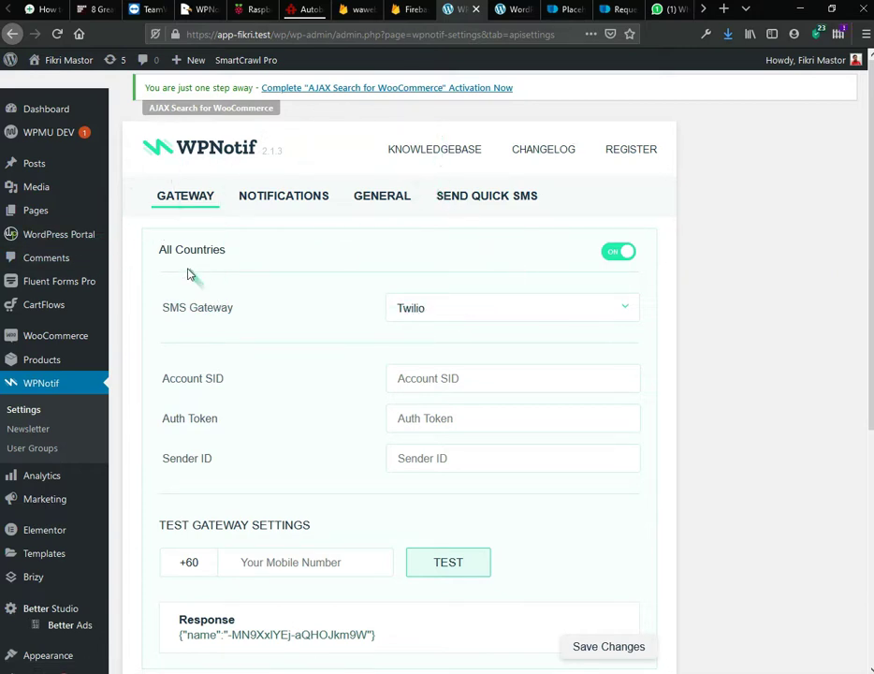
{"action": "scroll", "coordinate": [562, 268], "scroll_direction": "down", "scroll_amount": 3}
{"action": "scroll", "coordinate": [558, 268], "scroll_direction": "down", "scroll_amount": 2}
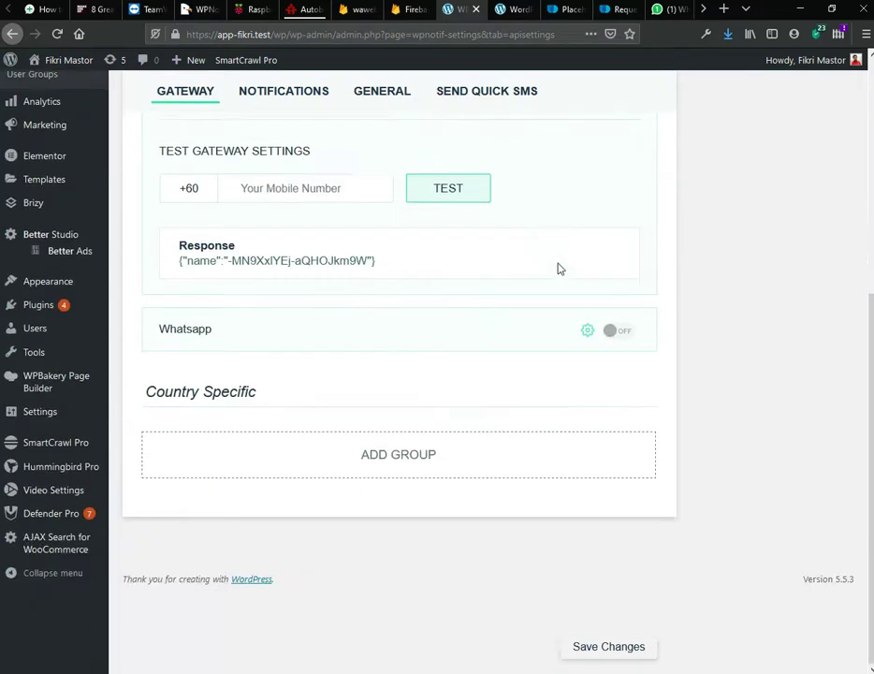
{"action": "left_click", "coordinate": [587, 337]}
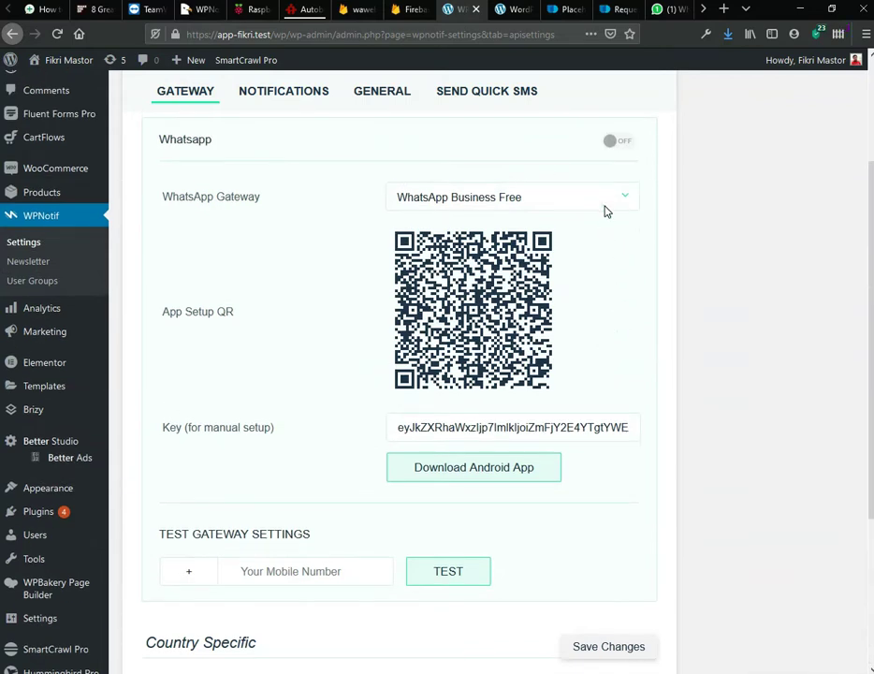
{"action": "left_click", "coordinate": [606, 205]}
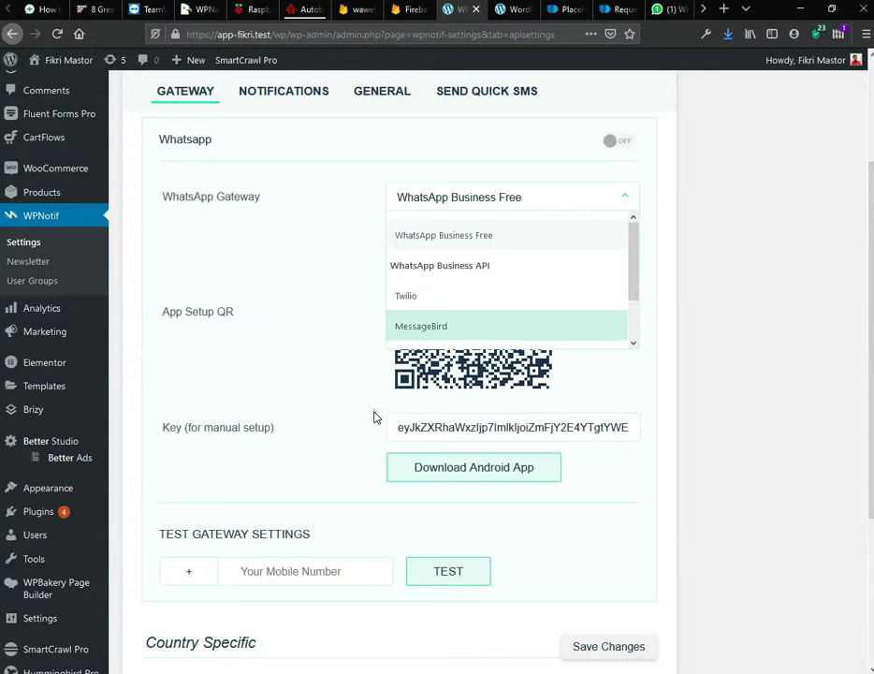
{"action": "left_click", "coordinate": [313, 323]}
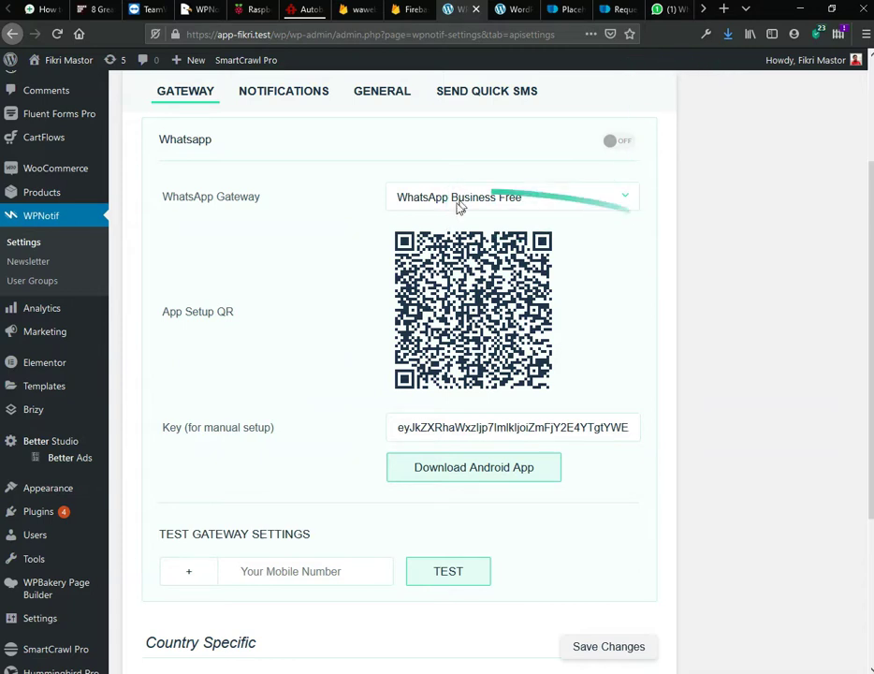
{"action": "scroll", "coordinate": [622, 352], "scroll_direction": "up", "scroll_amount": 2}
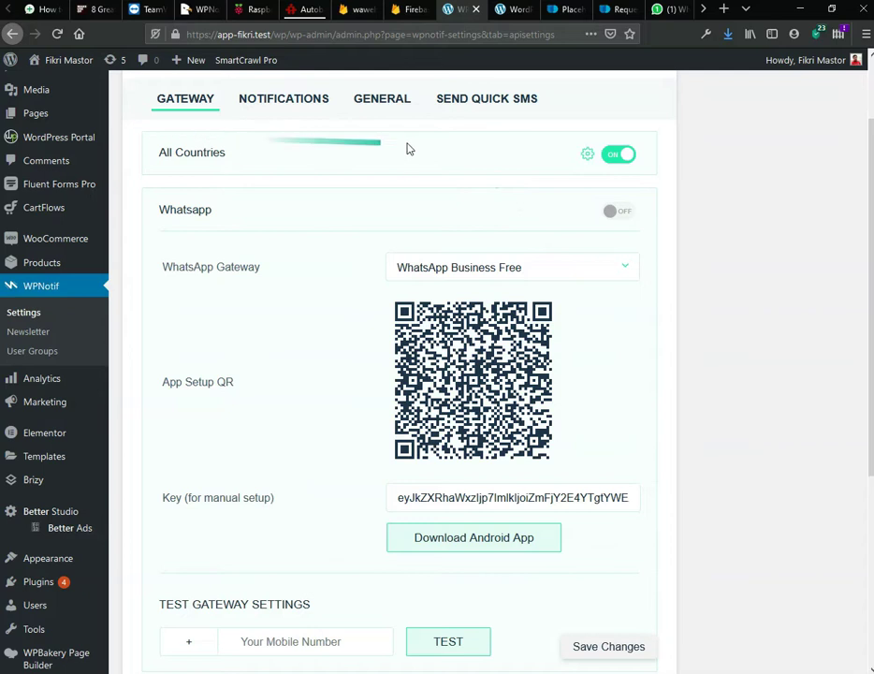
{"action": "left_click", "coordinate": [589, 156]}
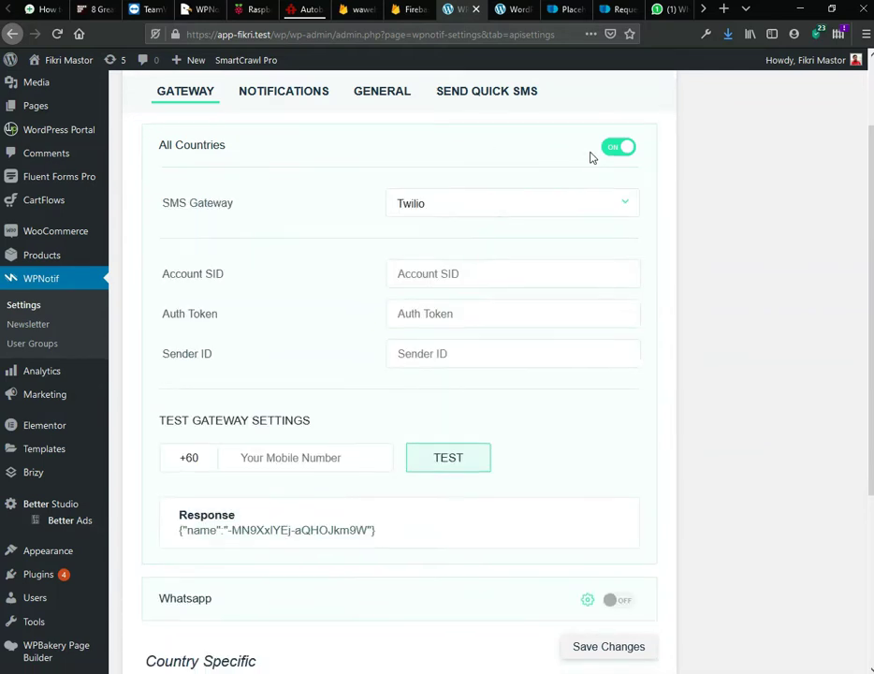
Step: Set the All Countries SMS Gateway to Custom
{"action": "left_click", "coordinate": [428, 202]}
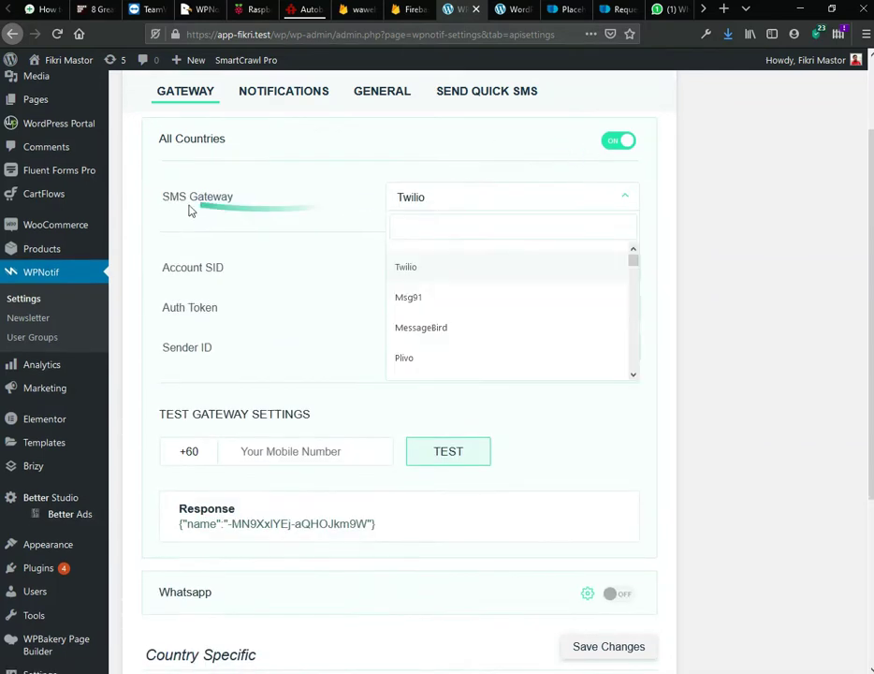
{"action": "type", "text": "custom"}
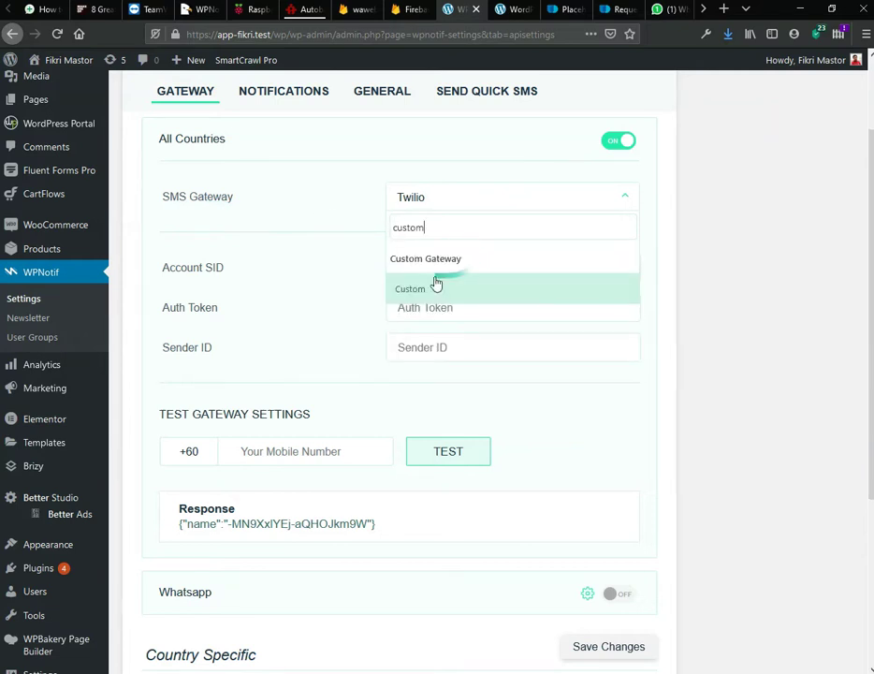
{"action": "left_click", "coordinate": [451, 295]}
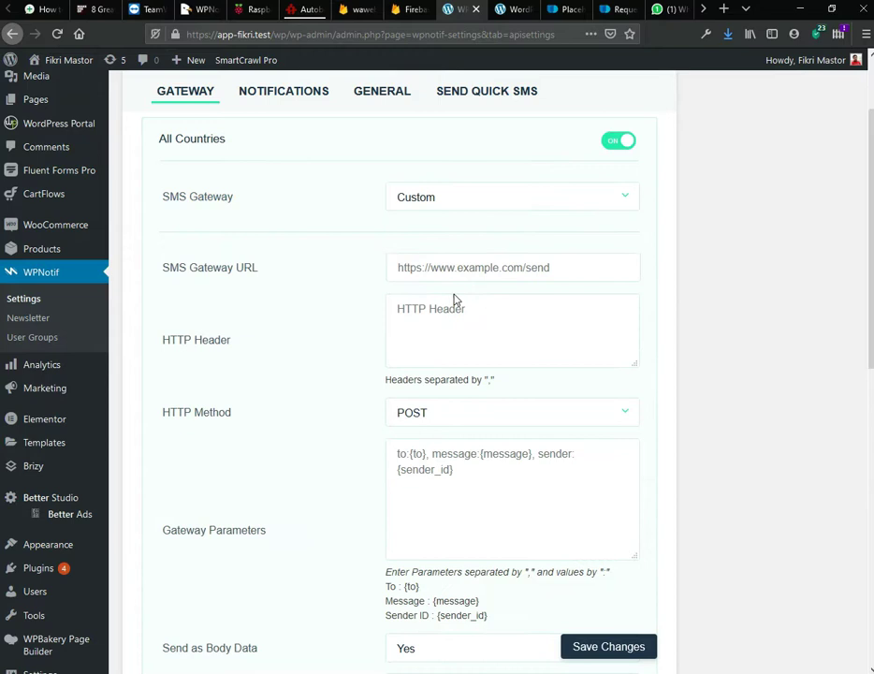
{"action": "scroll", "coordinate": [308, 290], "scroll_direction": "down", "scroll_amount": 5}
{"action": "scroll", "coordinate": [309, 290], "scroll_direction": "up", "scroll_amount": 5}
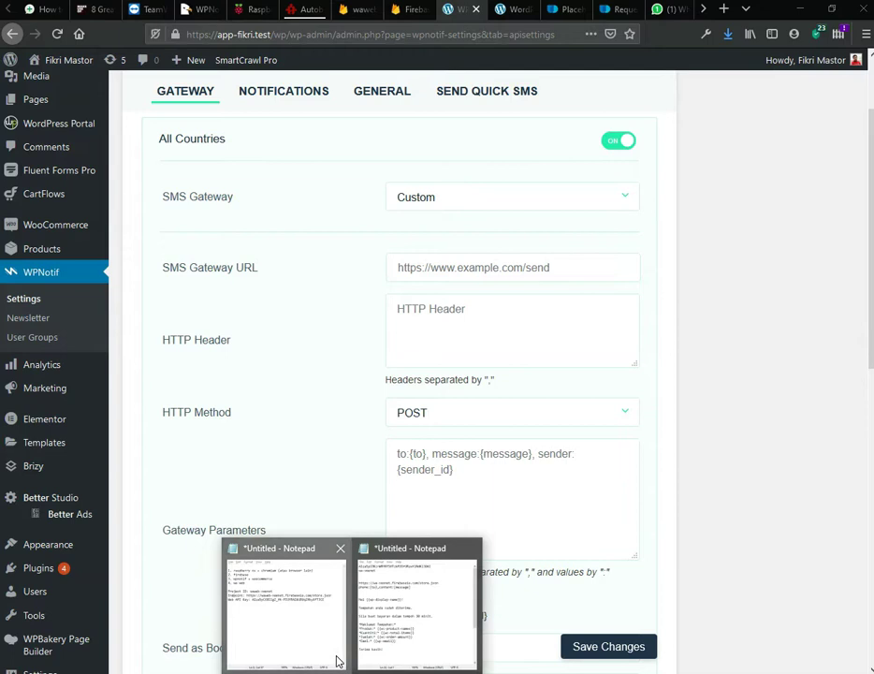
{"action": "left_click", "coordinate": [332, 646]}
{"action": "left_click_drag", "start_coordinate": [111, 281], "coordinate": [374, 277]}
{"action": "key", "text": "ctrl+c"}
{"action": "left_click", "coordinate": [479, 275]}
{"action": "key", "text": "ctrl+v"}
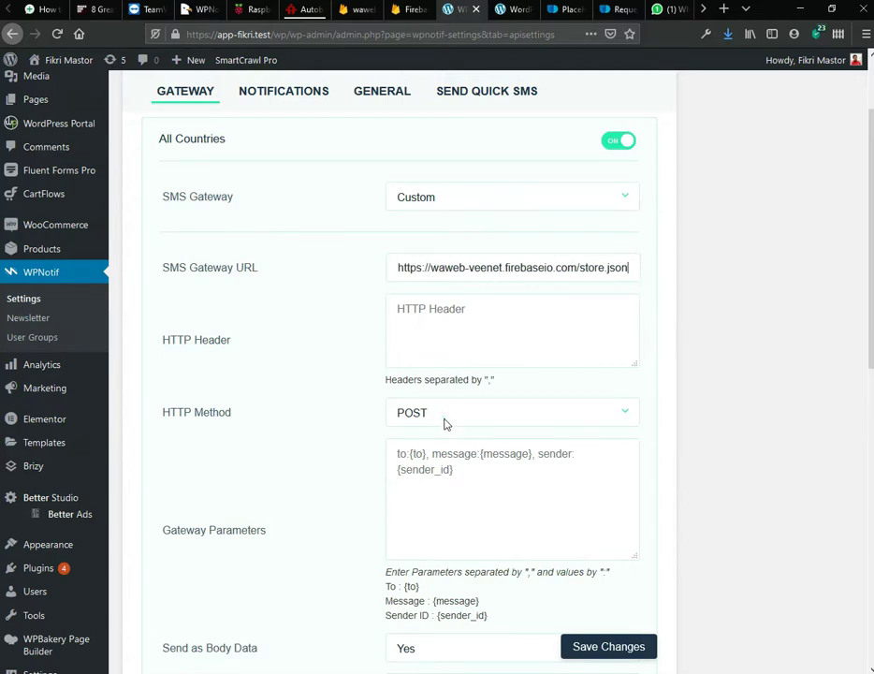
{"action": "scroll", "coordinate": [343, 338], "scroll_direction": "down", "scroll_amount": 3}
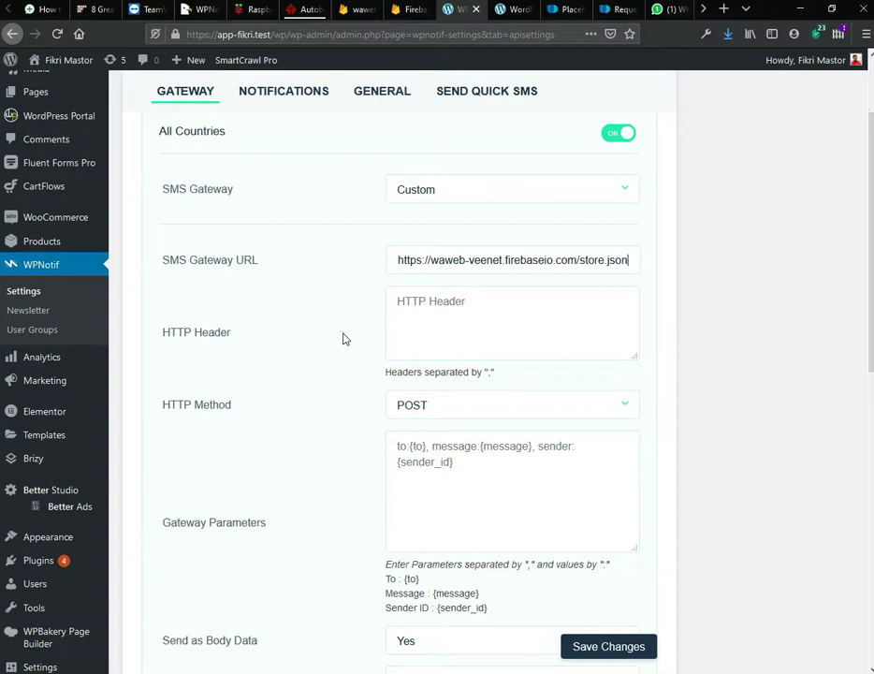
{"action": "left_click", "coordinate": [424, 274]}
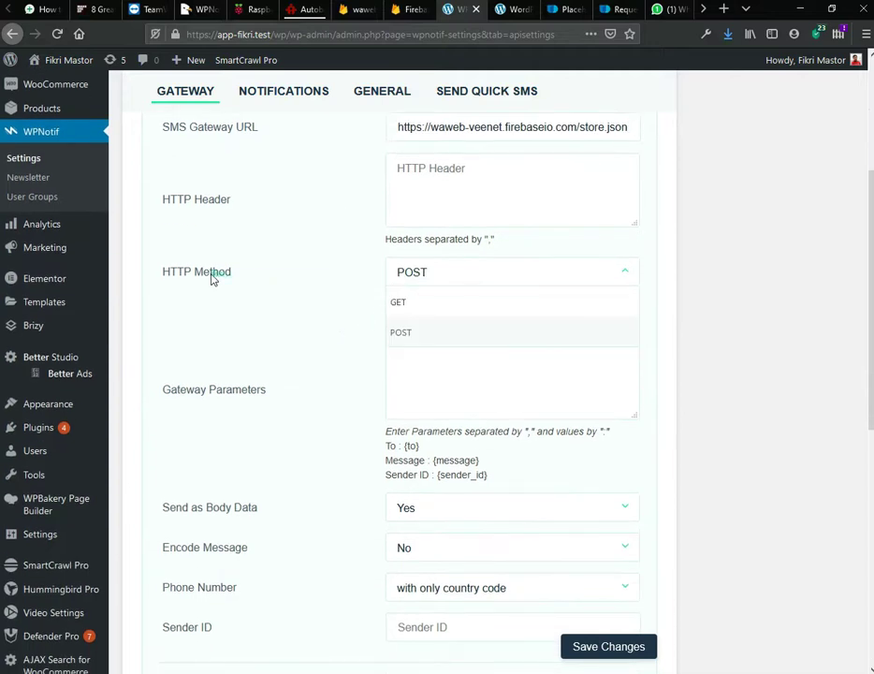
Step: Keep POST as the custom gateway's HTTP Method
{"action": "left_click", "coordinate": [356, 294]}
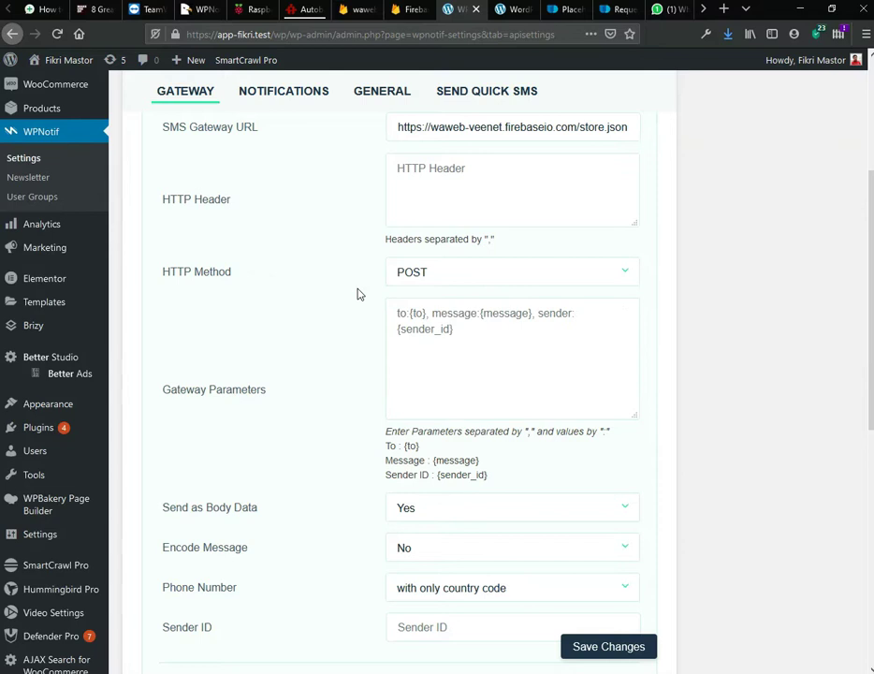
{"action": "left_click", "coordinate": [410, 281]}
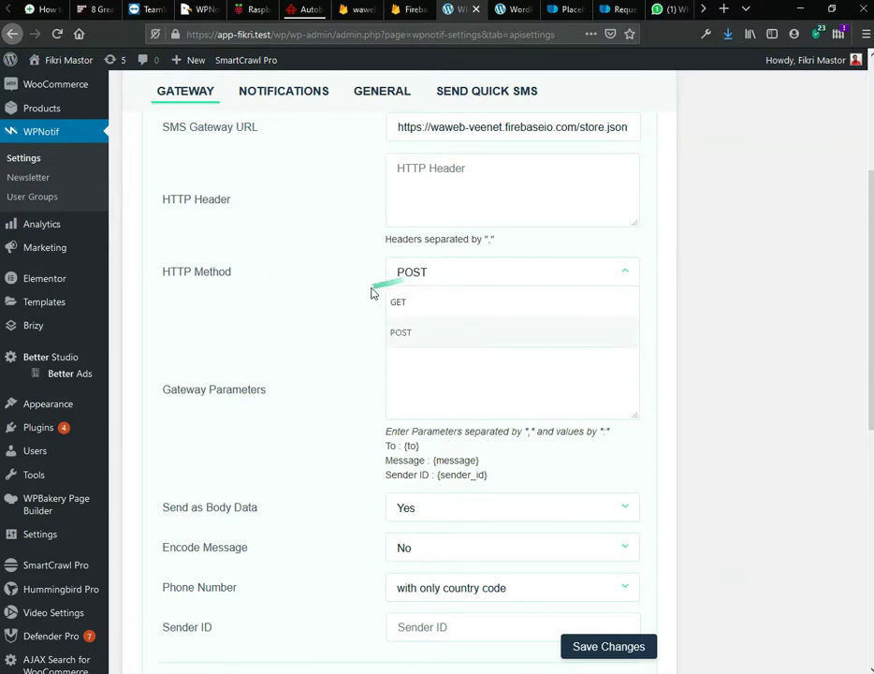
{"action": "left_click", "coordinate": [367, 291]}
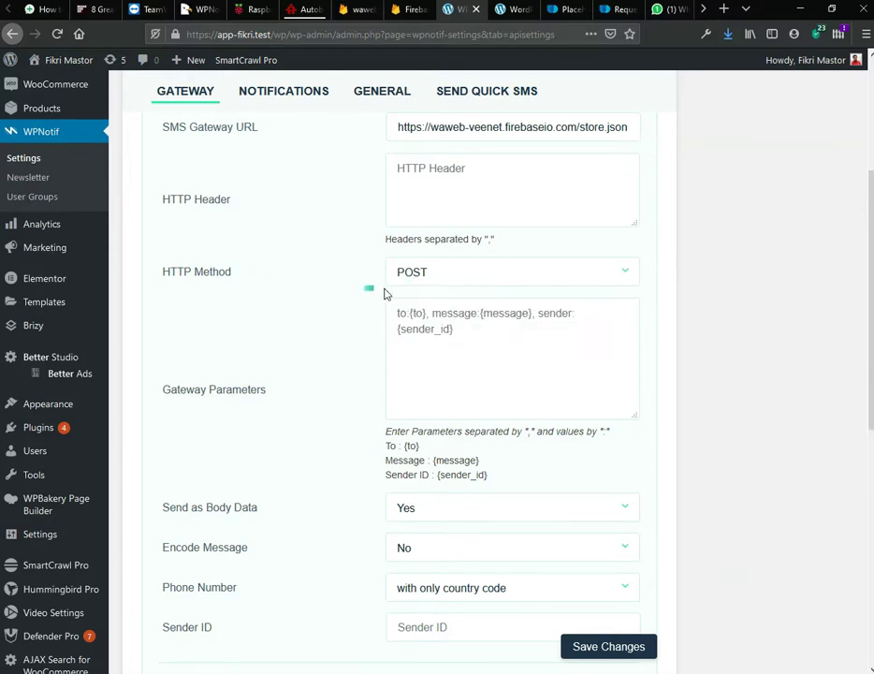
Step: Enter phone:{to},content:{message} as the Gateway Parameters
{"action": "left_click", "coordinate": [421, 326]}
{"action": "type", "text": "phone:{to},message:{message"}
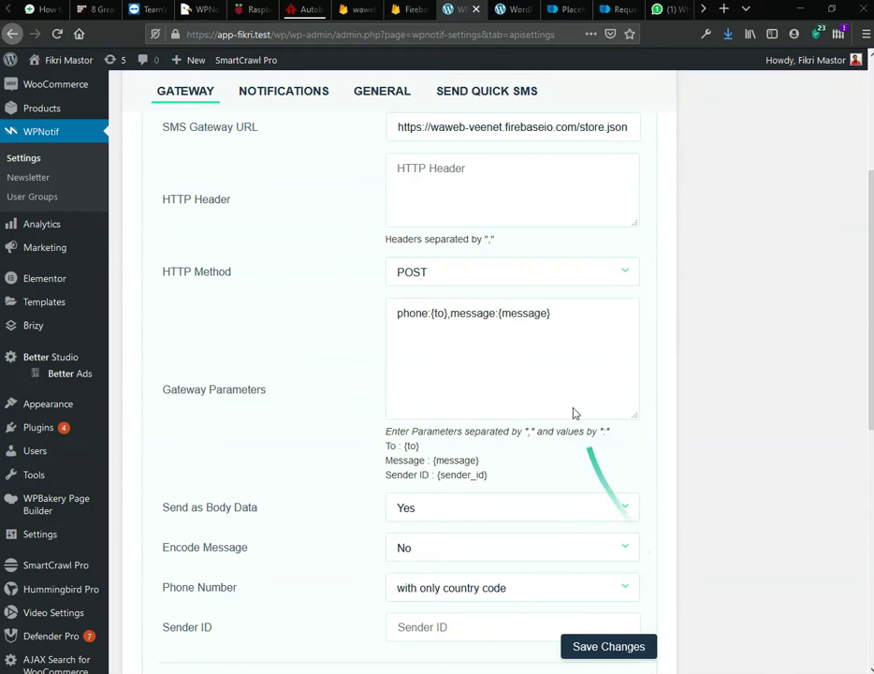
{"action": "left_click", "coordinate": [494, 317]}
{"action": "key", "text": "BackSpace"}
{"action": "key", "text": "BackSpace"}
{"action": "key", "text": "BackSpace"}
{"action": "key", "text": "BackSpace"}
{"action": "key", "text": "BackSpace"}
{"action": "key", "text": "BackSpace"}
{"action": "key", "text": "BackSpace"}
{"action": "key", "text": "BackSpace"}
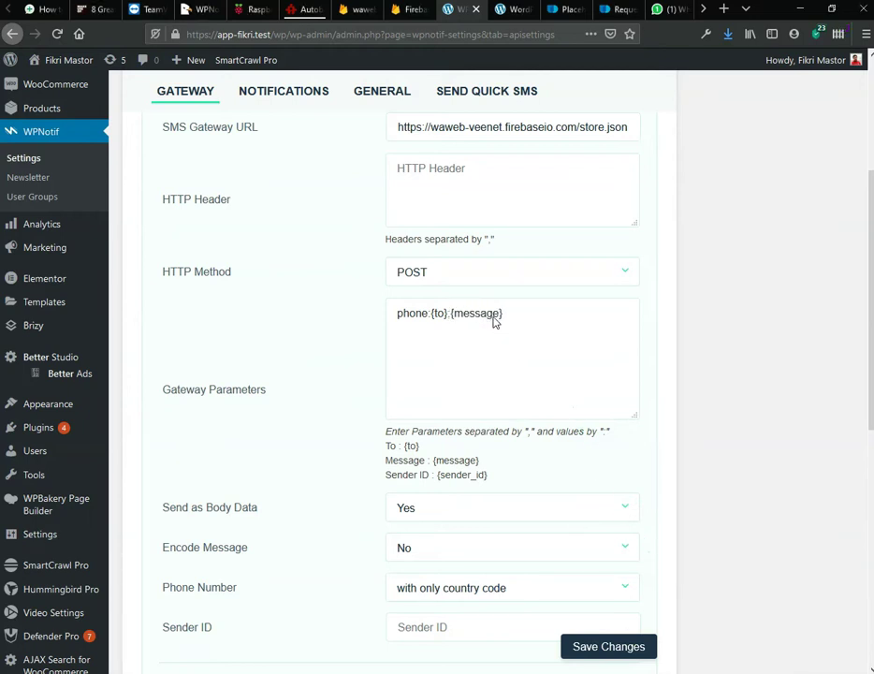
{"action": "type", "text": ",content:"}
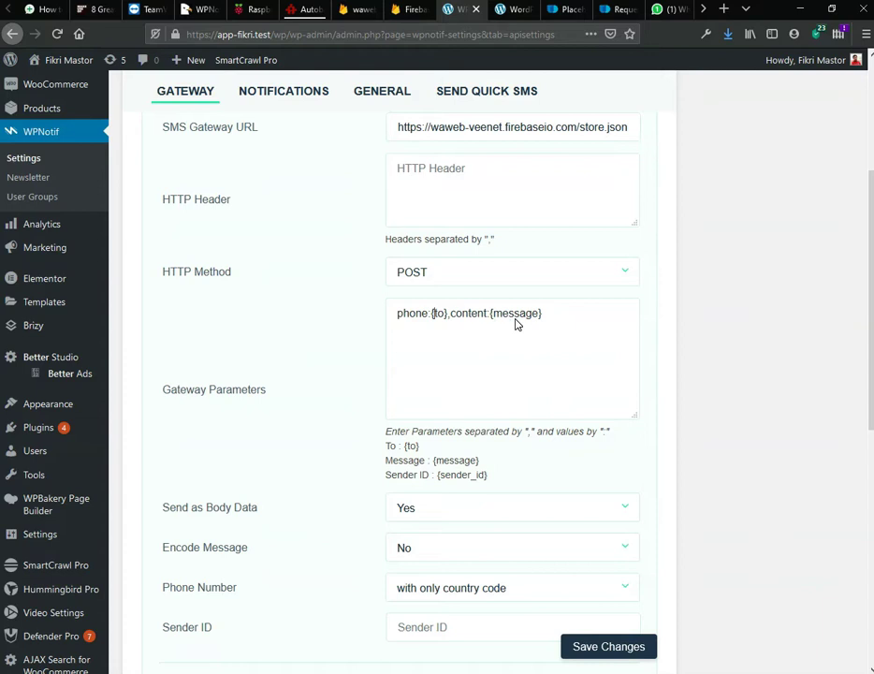
{"action": "scroll", "coordinate": [342, 418], "scroll_direction": "down", "scroll_amount": 3}
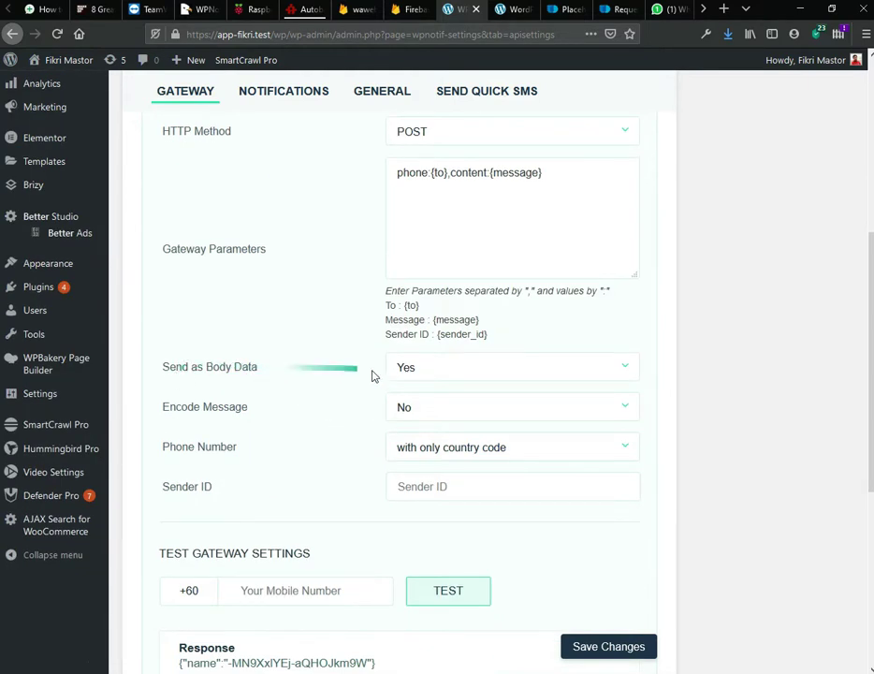
Step: Keep Send as Body Data on Yes and the phone format unchanged, then enter a +60 test mobile number
{"action": "left_click", "coordinate": [422, 375]}
{"action": "left_click", "coordinate": [416, 427]}
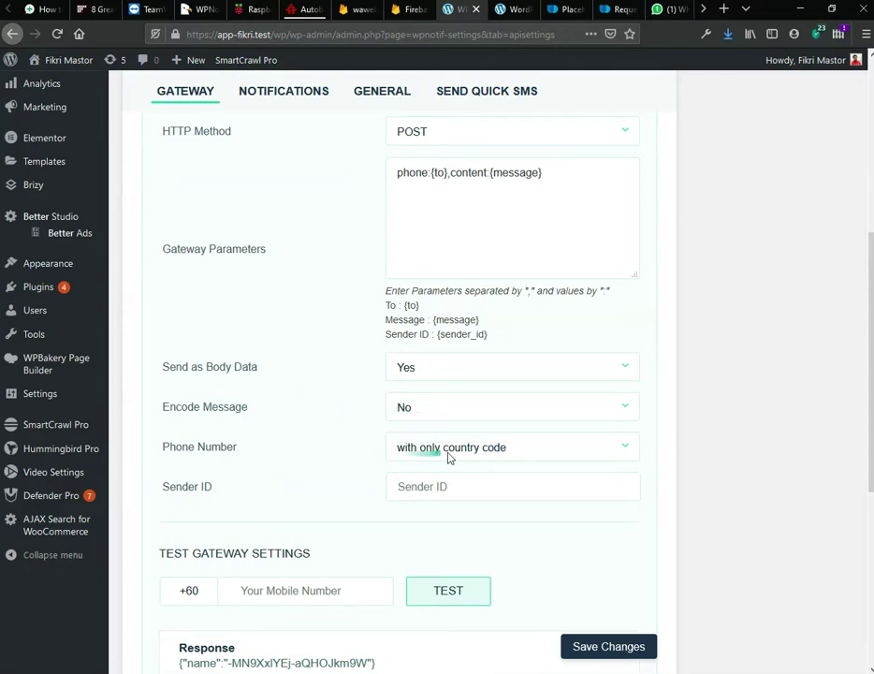
{"action": "scroll", "coordinate": [338, 460], "scroll_direction": "down", "scroll_amount": 3}
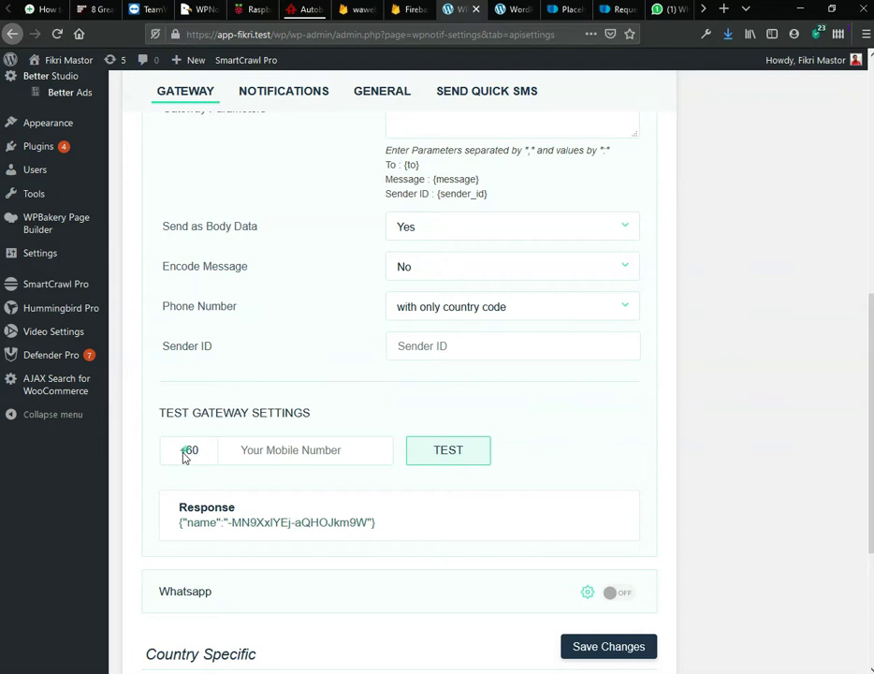
{"action": "left_click", "coordinate": [515, 311]}
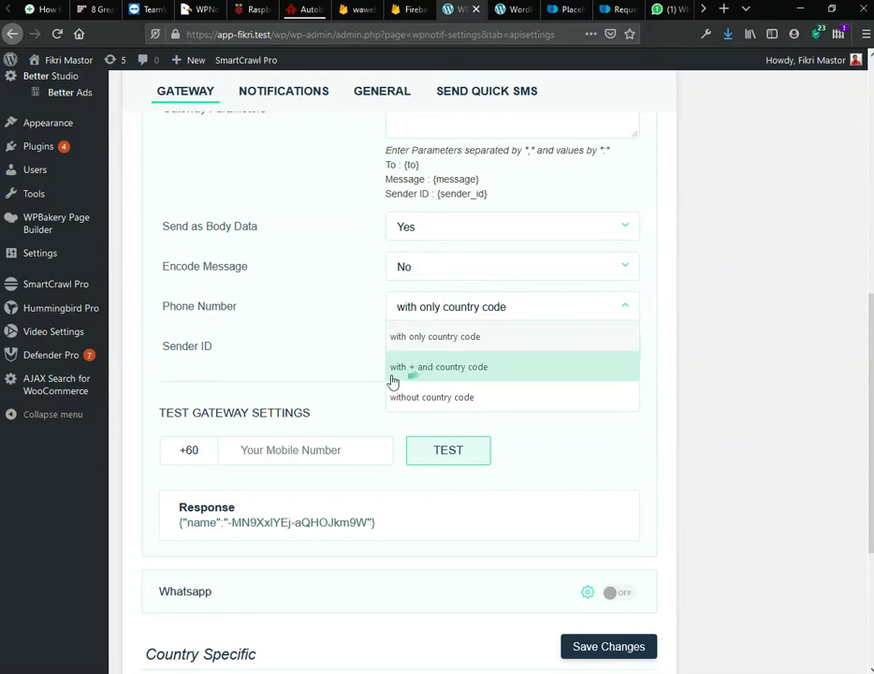
{"action": "left_click", "coordinate": [345, 322]}
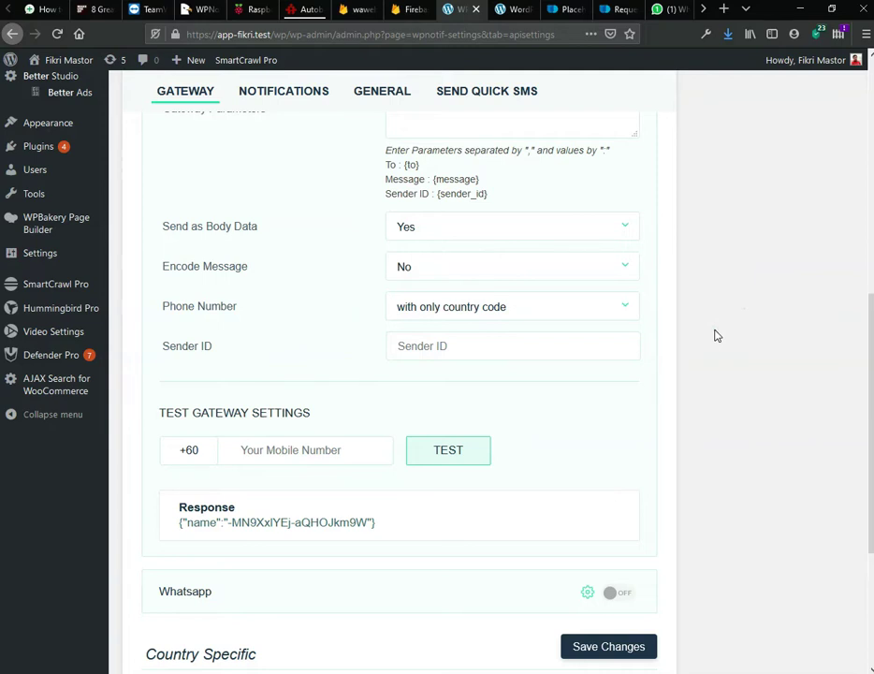
{"action": "left_click", "coordinate": [293, 456]}
Step: Send the WPNotif gateway test message, then bring up the Veenet Services WhatsApp Web chat
{"action": "left_click", "coordinate": [436, 451]}
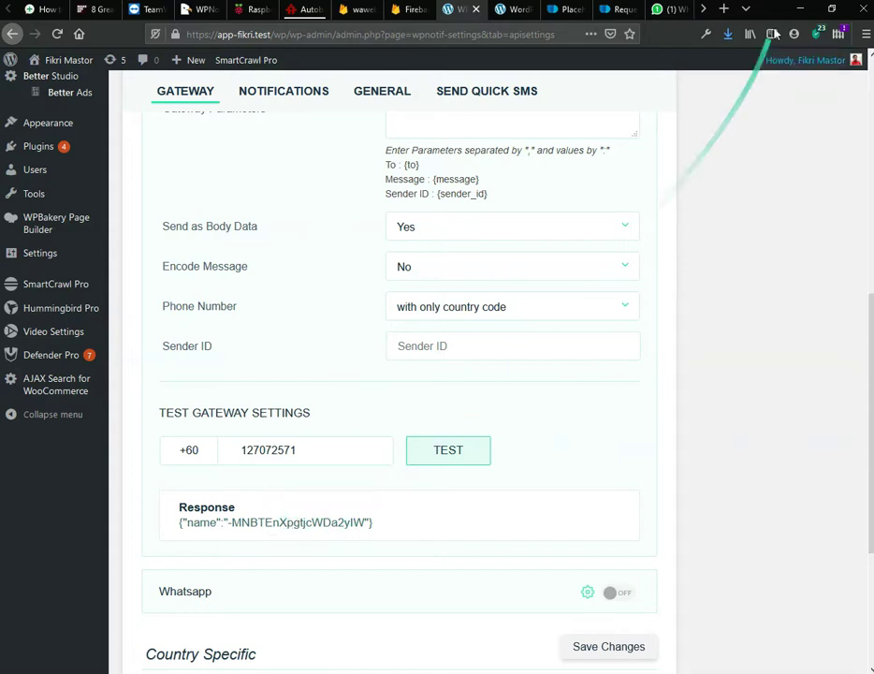
{"action": "left_click", "coordinate": [663, 9]}
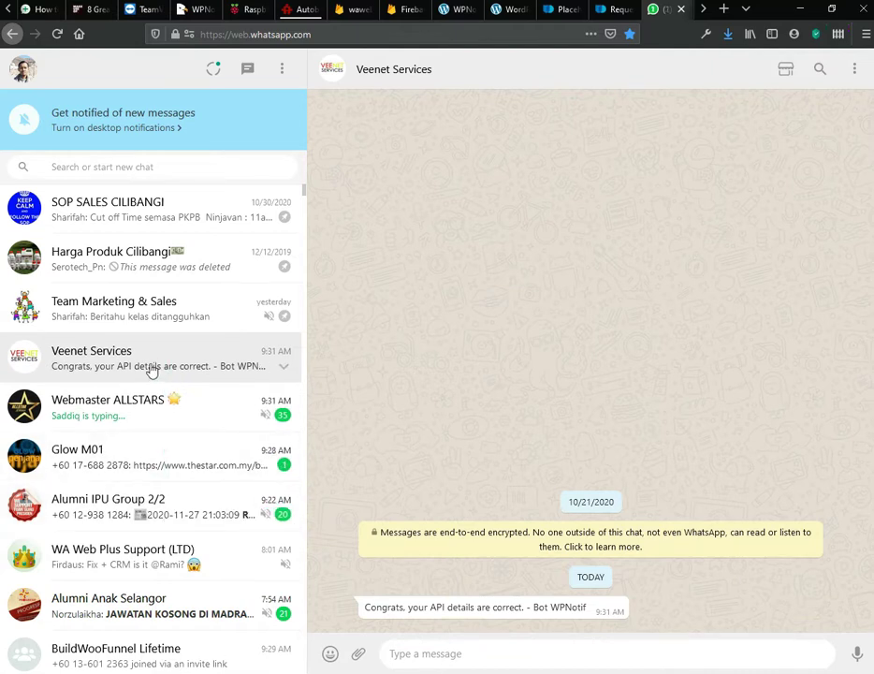
Step: Confirm 'Congrats, your API details are correct.' arrived in WhatsApp, then return to WPNotif
{"action": "scroll", "coordinate": [101, 365], "scroll_direction": "down", "scroll_amount": 2}
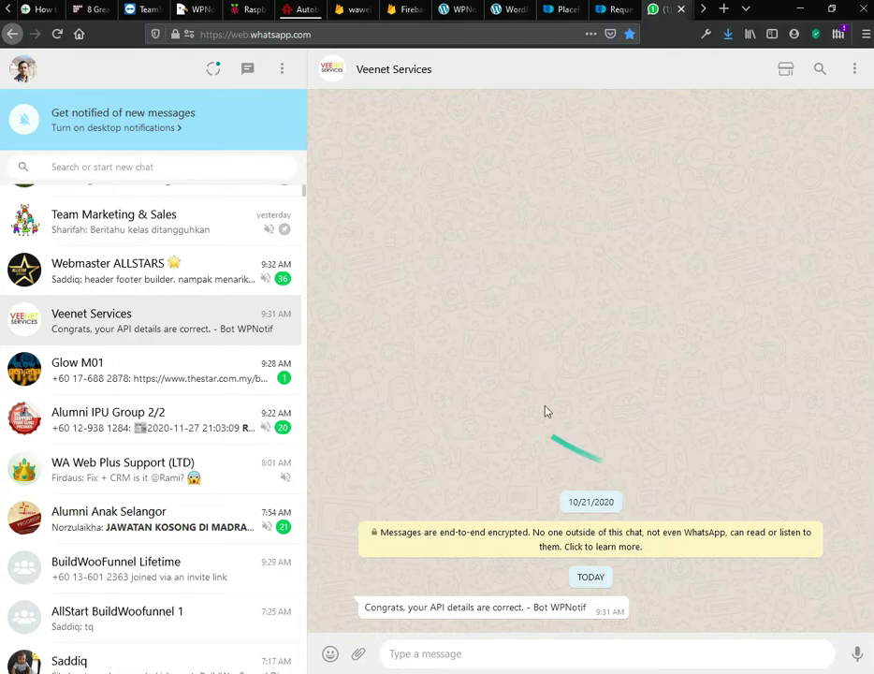
{"action": "left_click", "coordinate": [456, 15]}
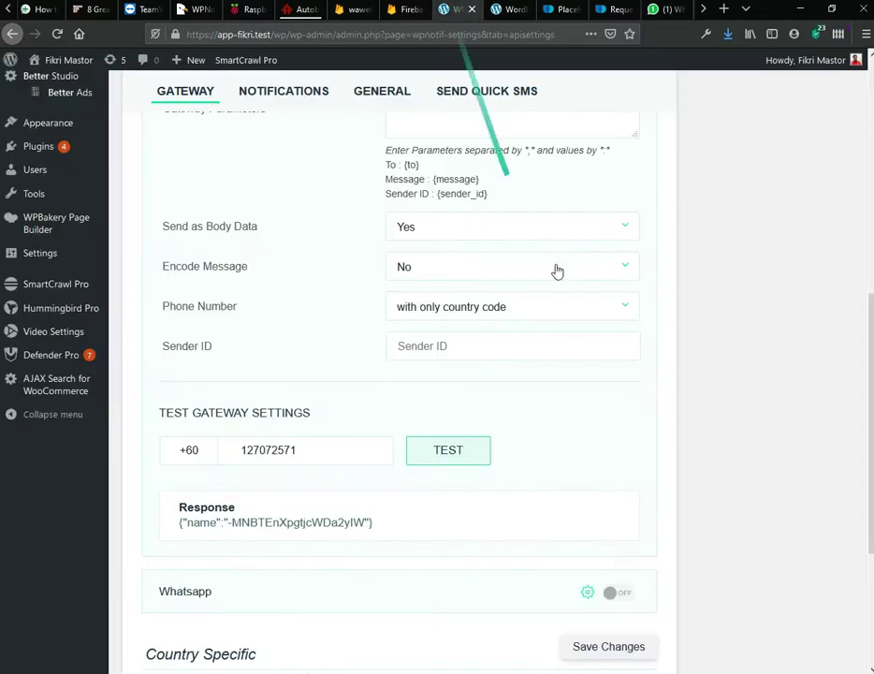
Step: Go to WPNotif's Notifications settings tab
{"action": "scroll", "coordinate": [646, 409], "scroll_direction": "up", "scroll_amount": 5}
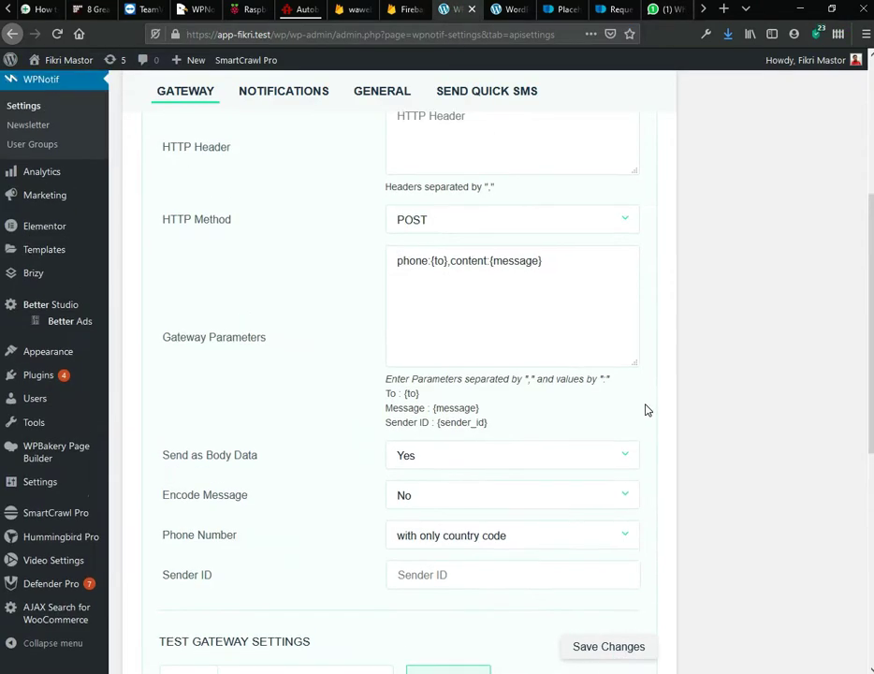
{"action": "left_click", "coordinate": [282, 102]}
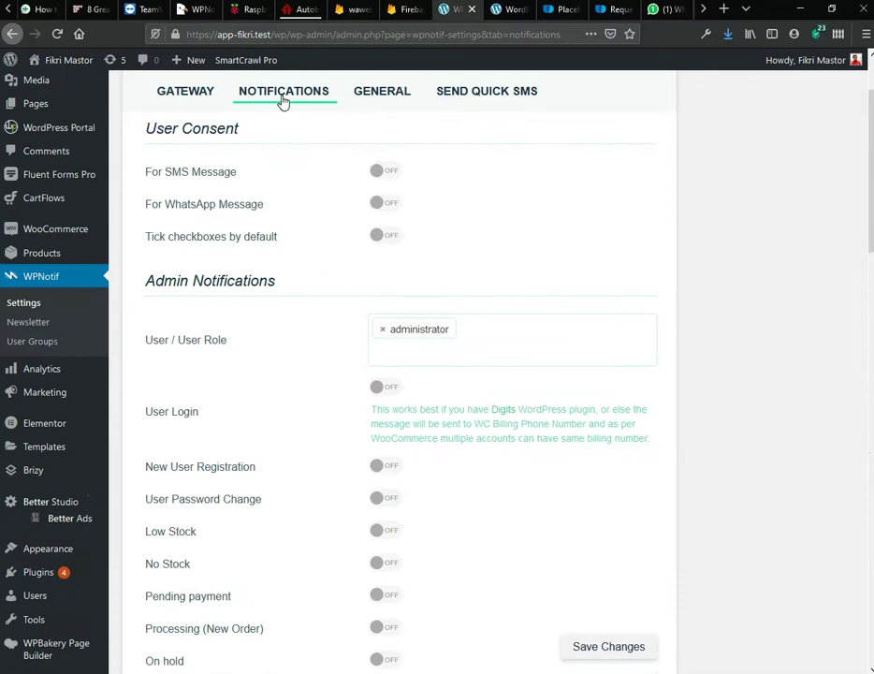
{"action": "scroll", "coordinate": [408, 242], "scroll_direction": "up", "scroll_amount": 2}
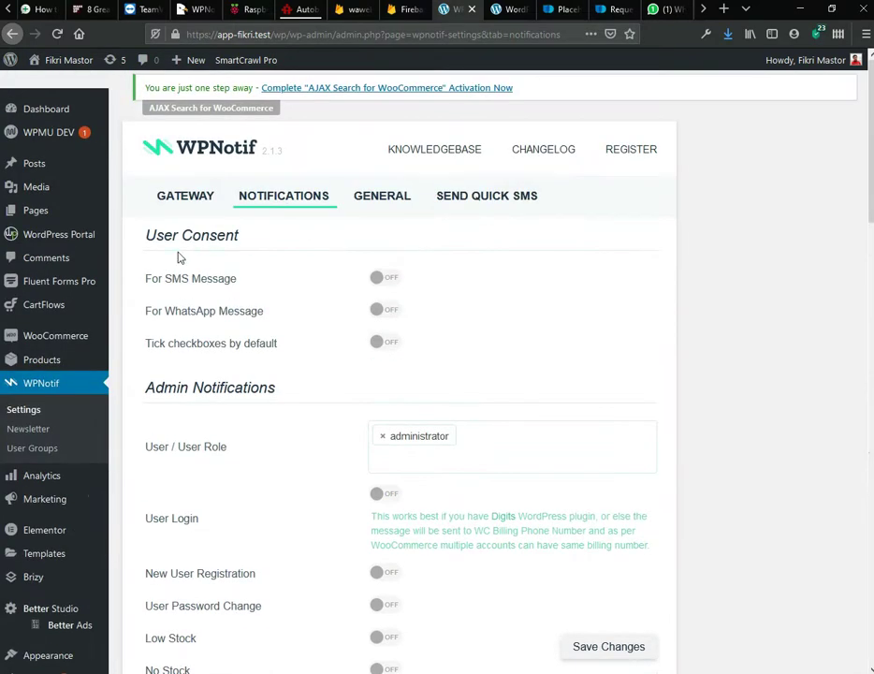
{"action": "scroll", "coordinate": [180, 257], "scroll_direction": "down", "scroll_amount": 10}
{"action": "scroll", "coordinate": [179, 259], "scroll_direction": "up", "scroll_amount": 10}
Step: Leave WhatsApp user consent off and scroll down to the Customer Notifications section
{"action": "left_click", "coordinate": [387, 309]}
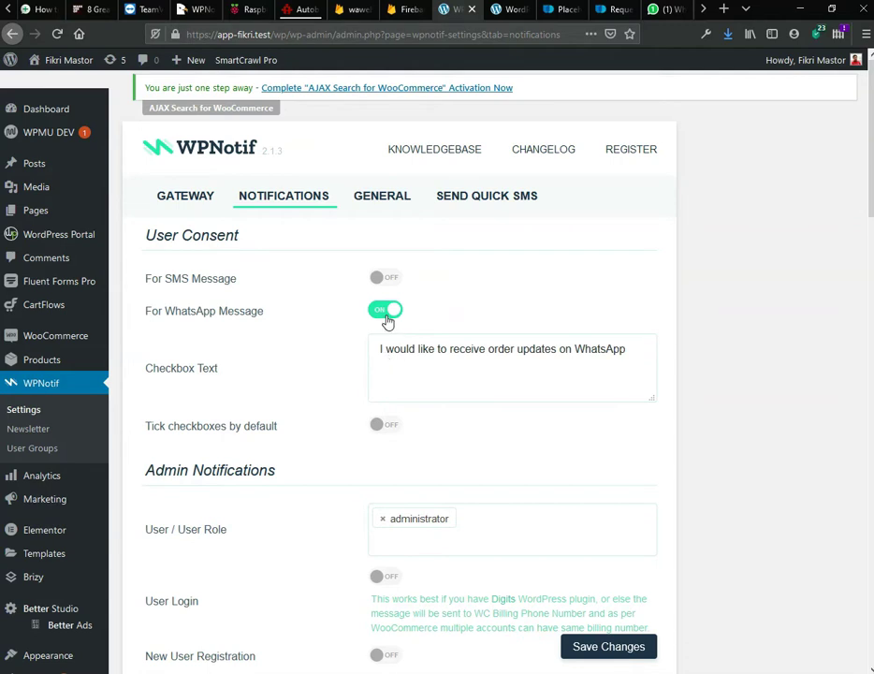
{"action": "left_click", "coordinate": [386, 317]}
{"action": "scroll", "coordinate": [343, 336], "scroll_direction": "down", "scroll_amount": 5}
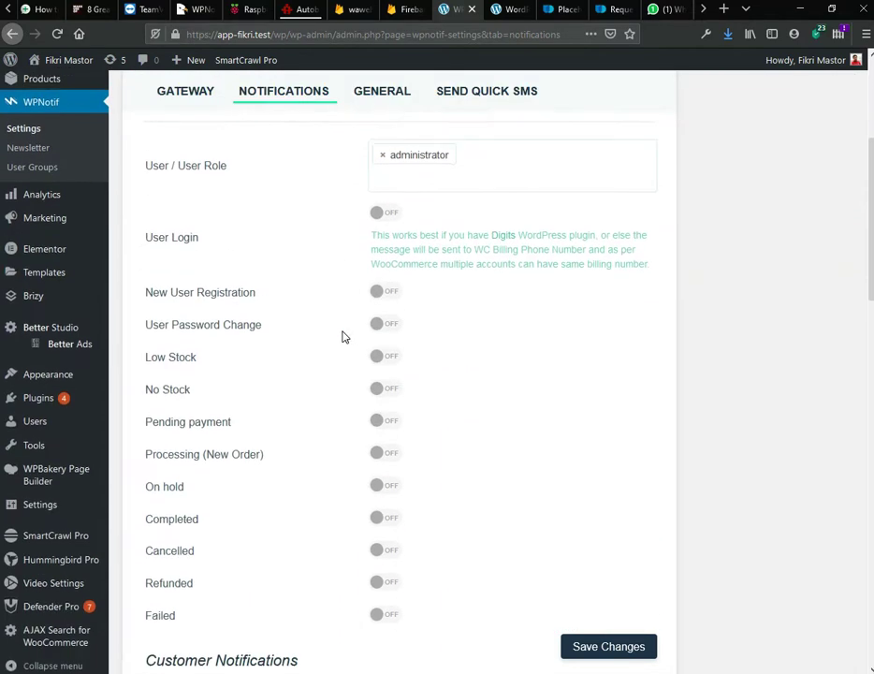
{"action": "scroll", "coordinate": [342, 336], "scroll_direction": "down", "scroll_amount": 4}
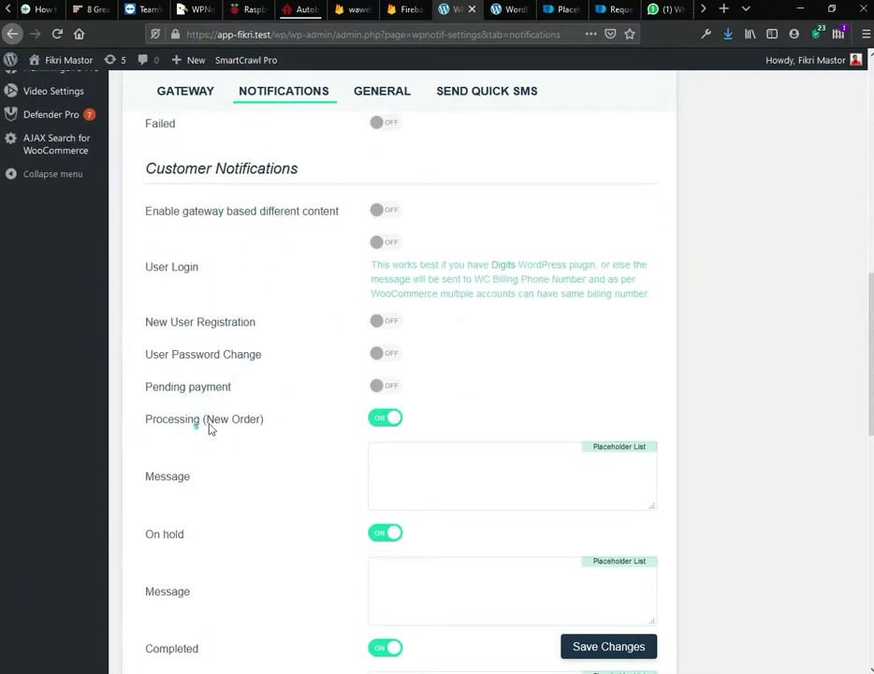
{"action": "scroll", "coordinate": [215, 426], "scroll_direction": "down", "scroll_amount": 2}
{"action": "scroll", "coordinate": [225, 424], "scroll_direction": "down", "scroll_amount": 1}
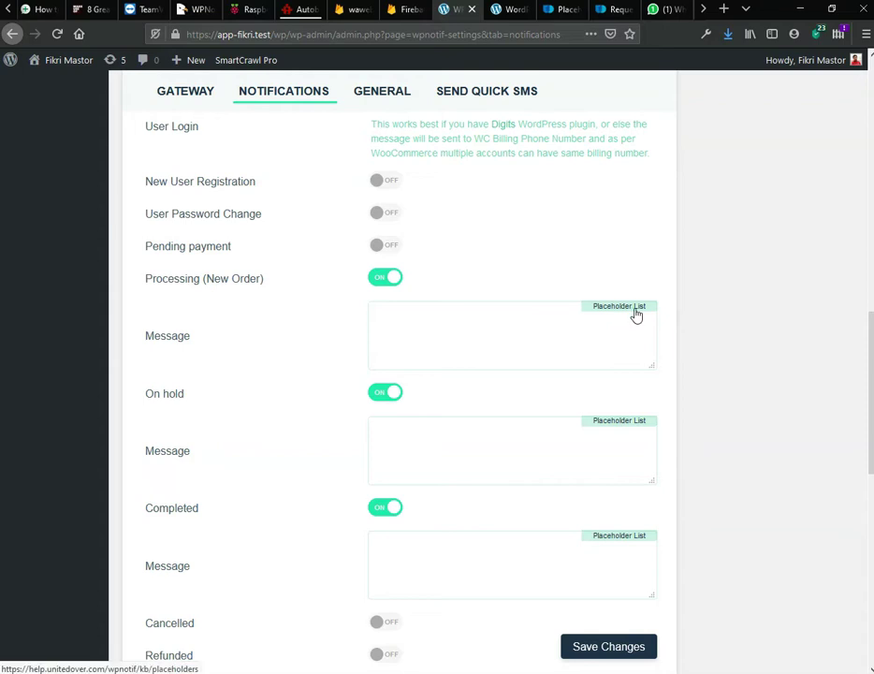
{"action": "left_click", "coordinate": [567, 11]}
{"action": "scroll", "coordinate": [476, 161], "scroll_direction": "up", "scroll_amount": 10}
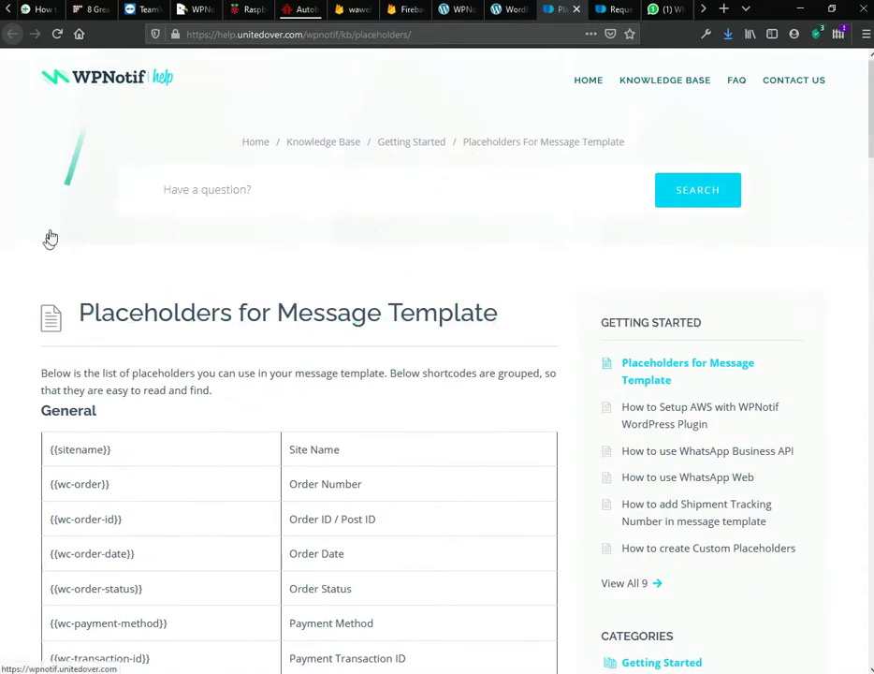
{"action": "scroll", "coordinate": [27, 288], "scroll_direction": "down", "scroll_amount": 2}
{"action": "scroll", "coordinate": [27, 289], "scroll_direction": "down", "scroll_amount": 1}
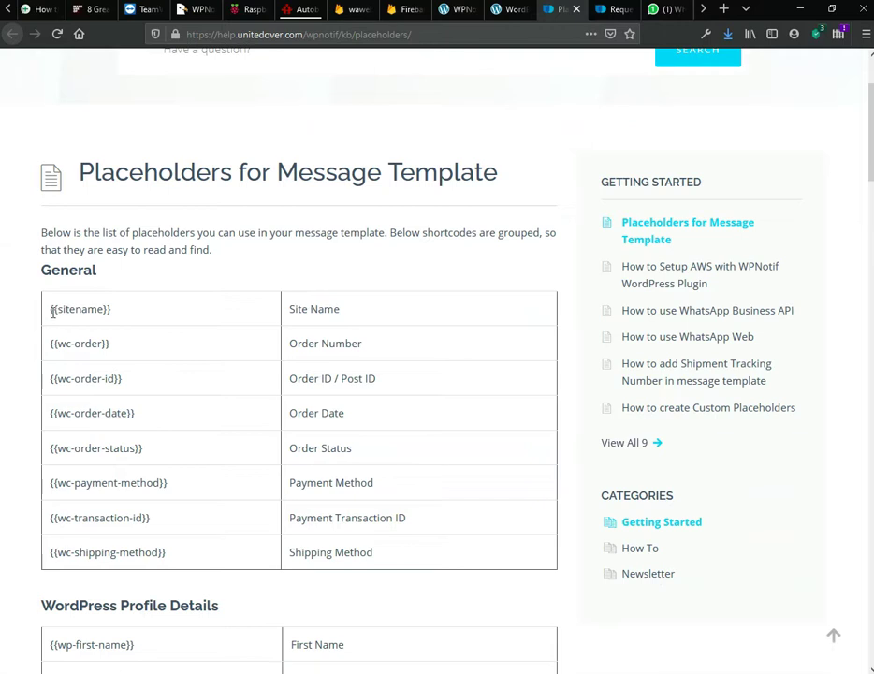
{"action": "scroll", "coordinate": [337, 383], "scroll_direction": "down", "scroll_amount": 1}
{"action": "scroll", "coordinate": [342, 397], "scroll_direction": "down", "scroll_amount": 8}
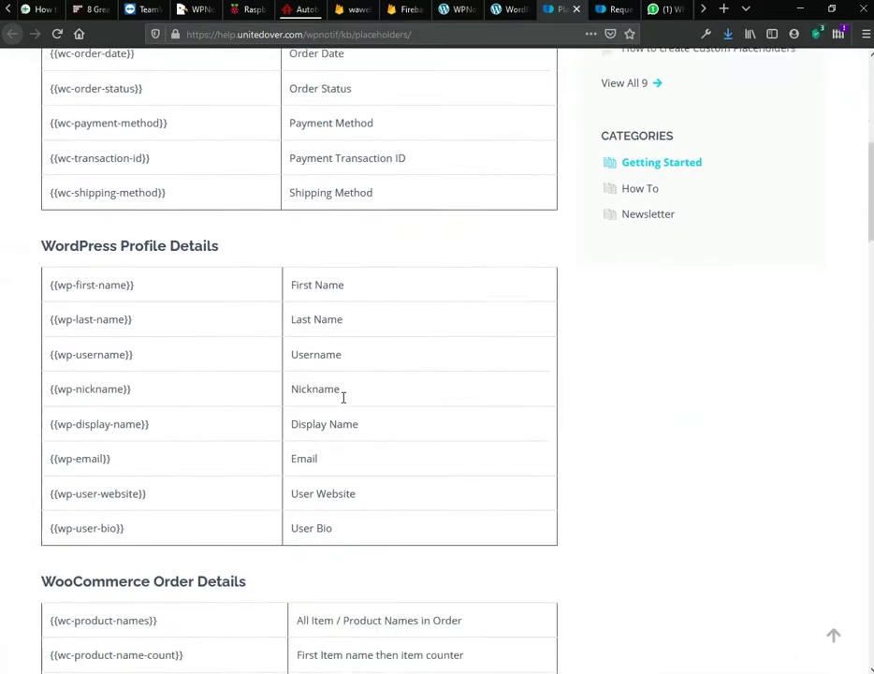
{"action": "scroll", "coordinate": [342, 402], "scroll_direction": "down", "scroll_amount": 3}
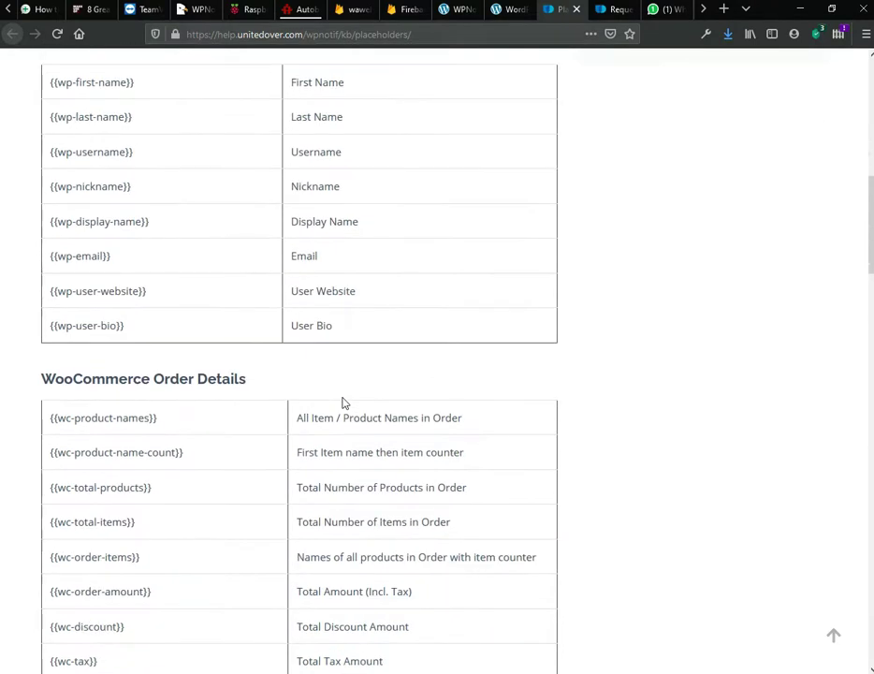
{"action": "scroll", "coordinate": [342, 403], "scroll_direction": "up", "scroll_amount": 4}
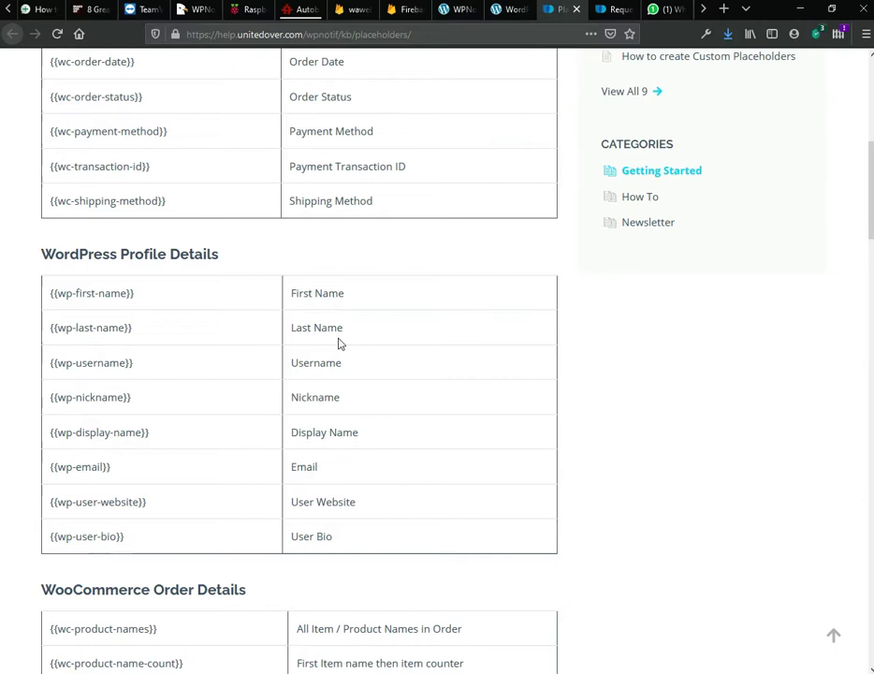
{"action": "left_click", "coordinate": [460, 17]}
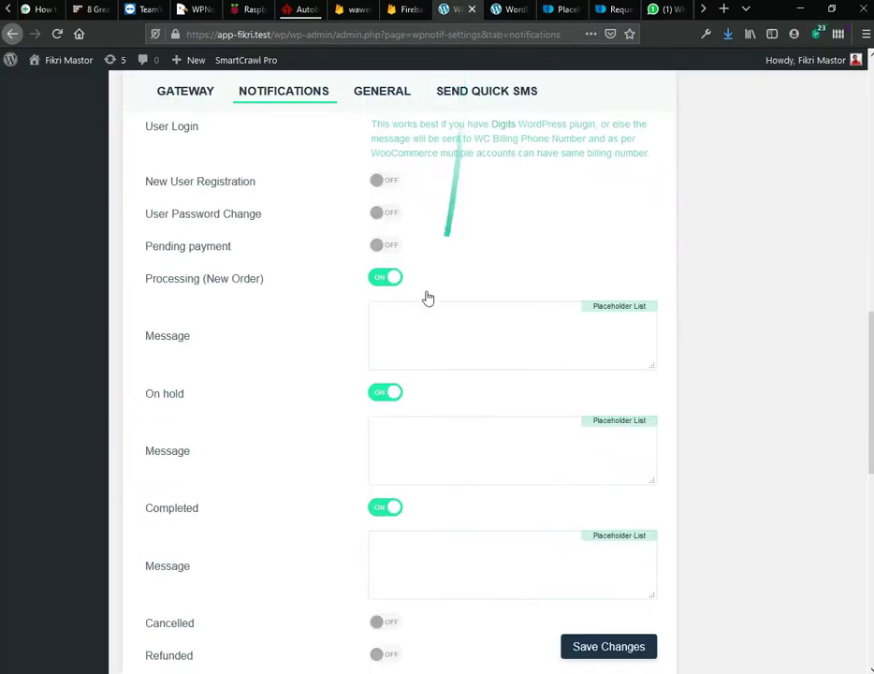
{"action": "left_click", "coordinate": [462, 330]}
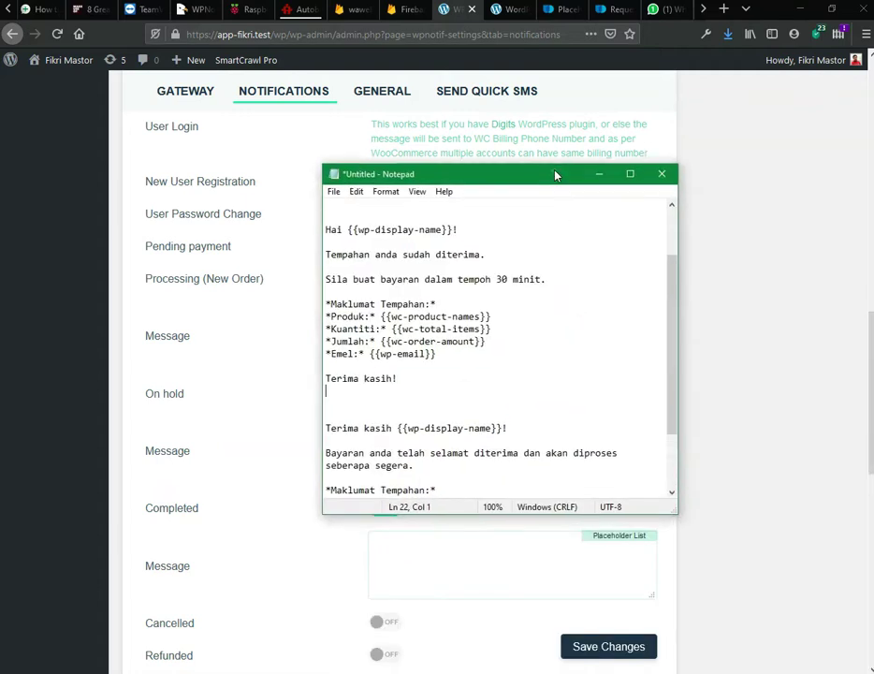
Step: Check the {{wp-display-name}} placeholder and its Display Name description on the placeholders help page
{"action": "left_click", "coordinate": [327, 232]}
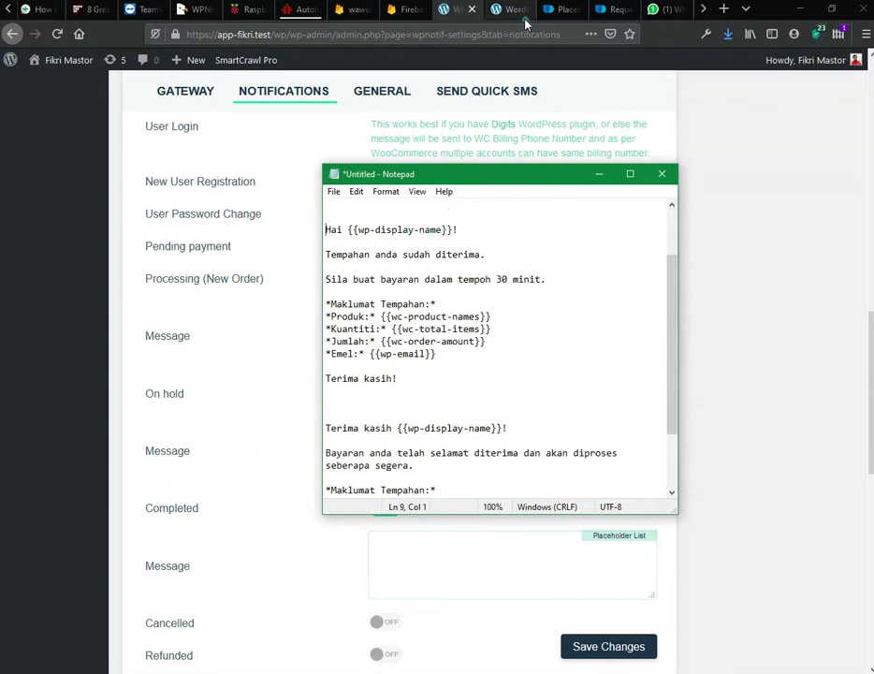
{"action": "left_click", "coordinate": [558, 11]}
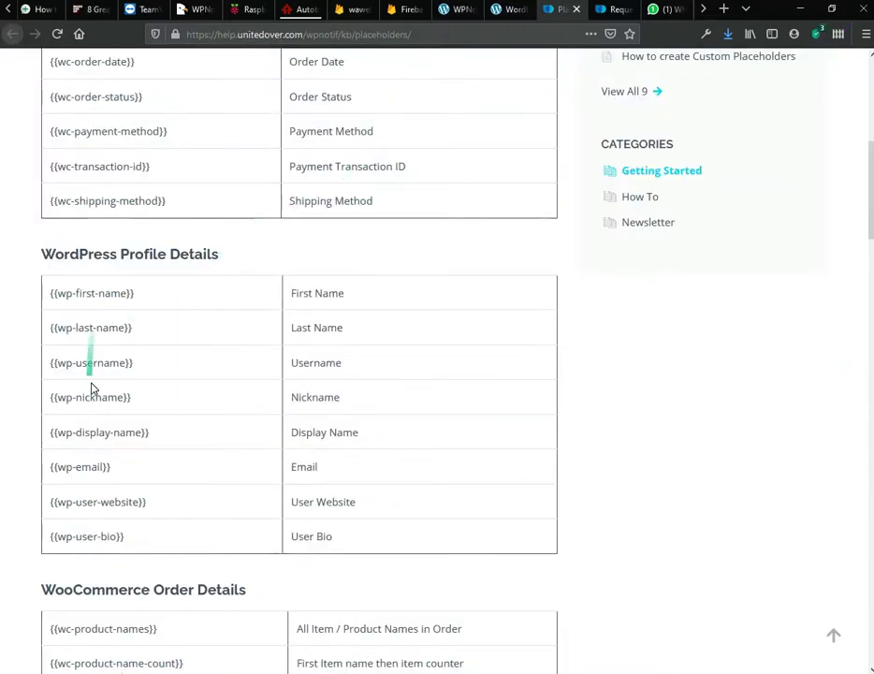
{"action": "left_click_drag", "start_coordinate": [155, 432], "coordinate": [54, 432]}
{"action": "left_click_drag", "start_coordinate": [373, 430], "coordinate": [300, 432]}
{"action": "key", "text": "alt+Tab"}
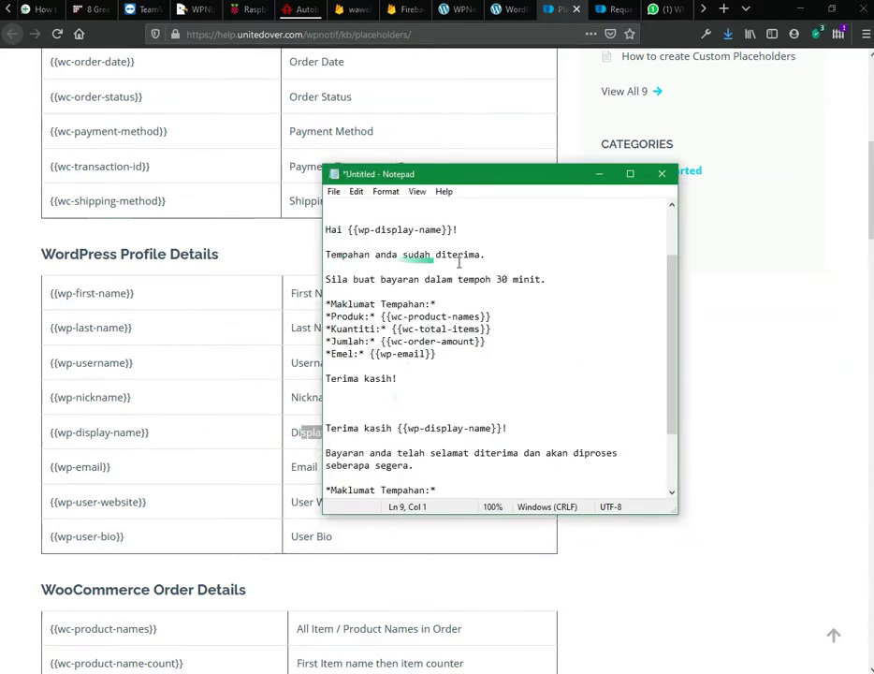
Step: Select the first Malay message from 'Hai' through 'Terima kasih!' and return to WPNotif
{"action": "left_click", "coordinate": [327, 304]}
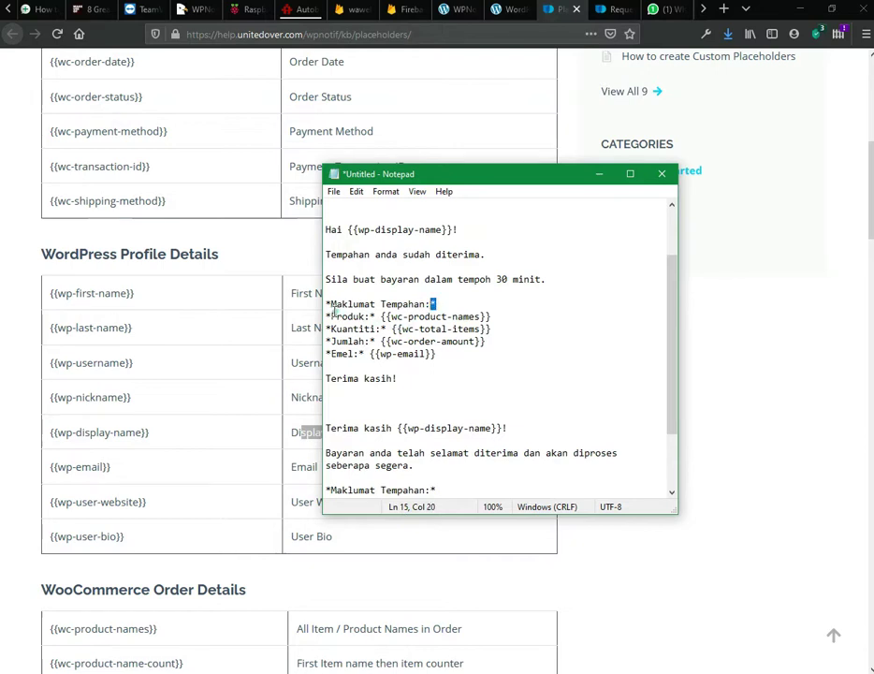
{"action": "left_click_drag", "start_coordinate": [331, 304], "coordinate": [428, 303]}
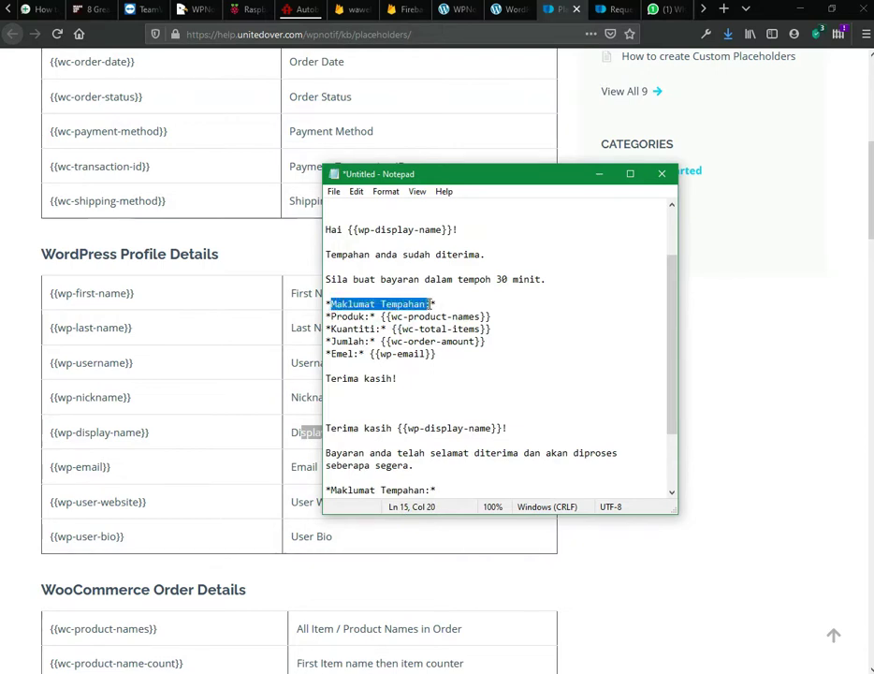
{"action": "left_click", "coordinate": [327, 304]}
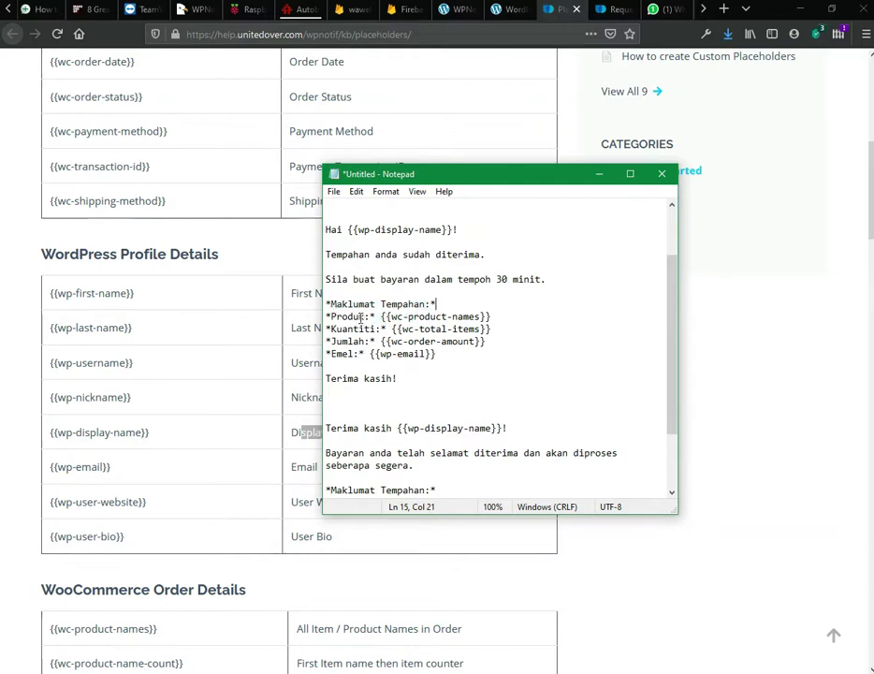
{"action": "left_click_drag", "start_coordinate": [380, 318], "coordinate": [507, 318]}
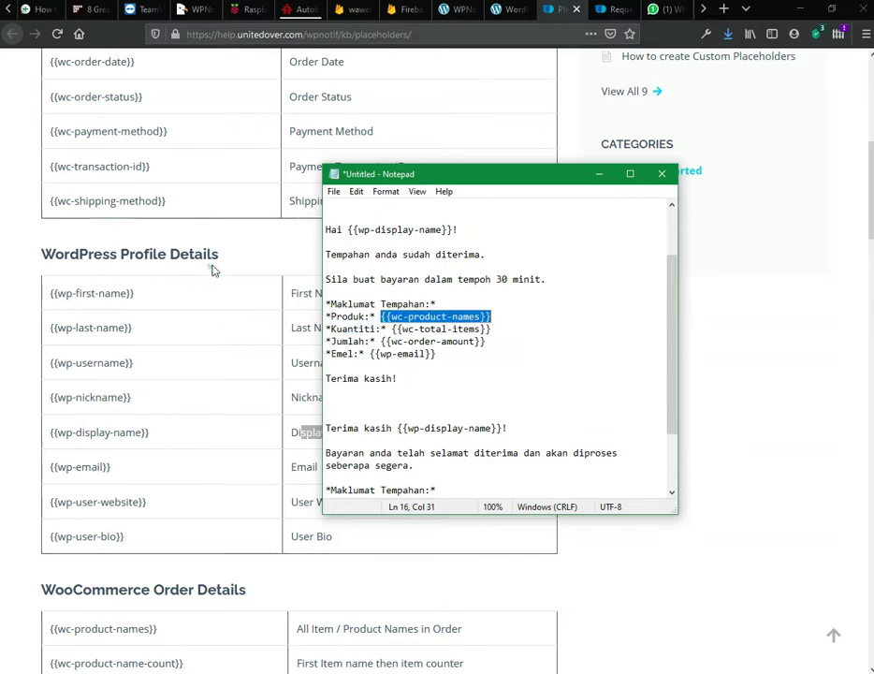
{"action": "left_click", "coordinate": [442, 354]}
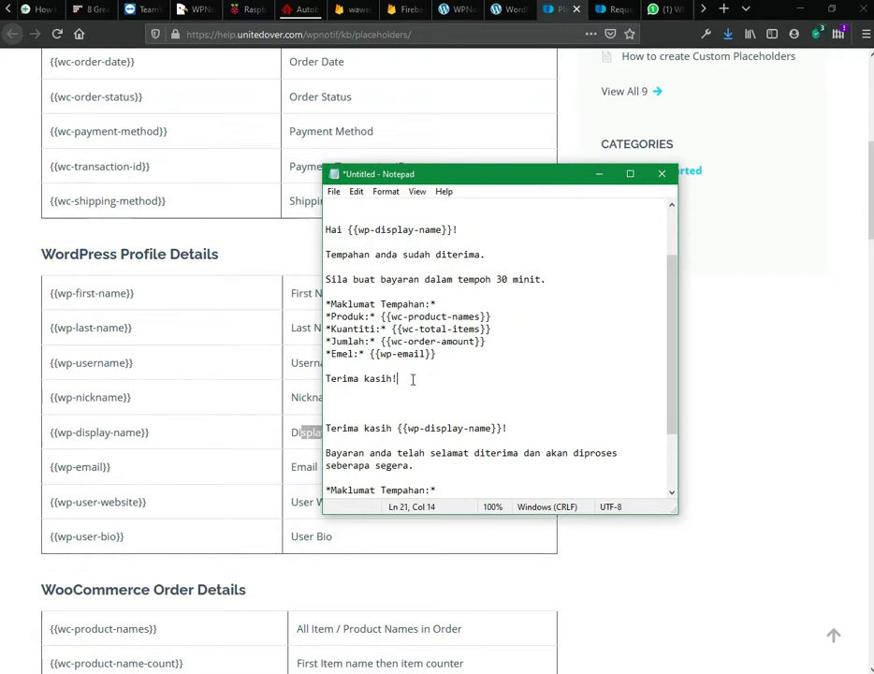
{"action": "left_click_drag", "start_coordinate": [410, 378], "coordinate": [327, 229]}
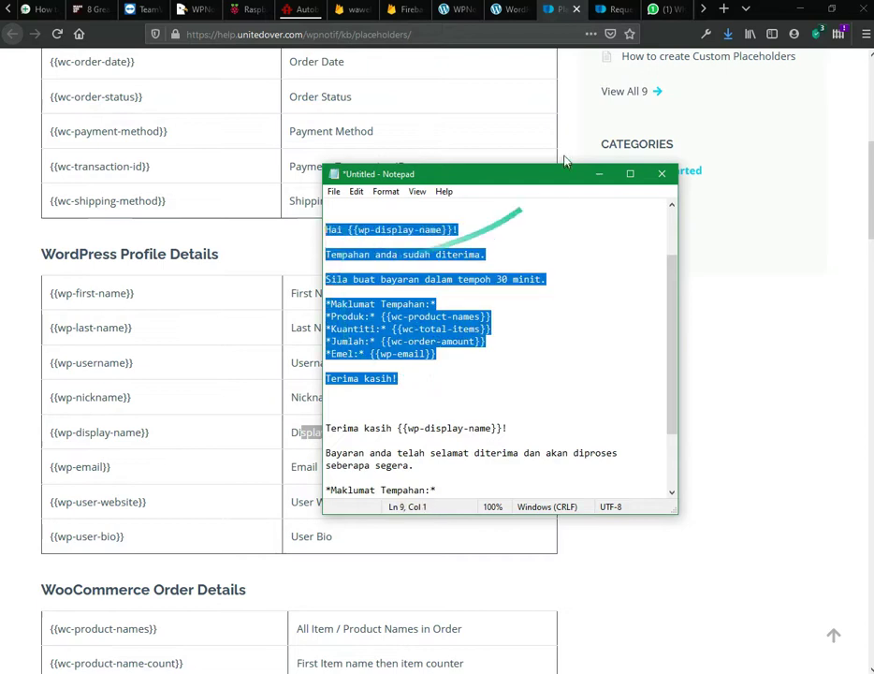
{"action": "left_click", "coordinate": [456, 16]}
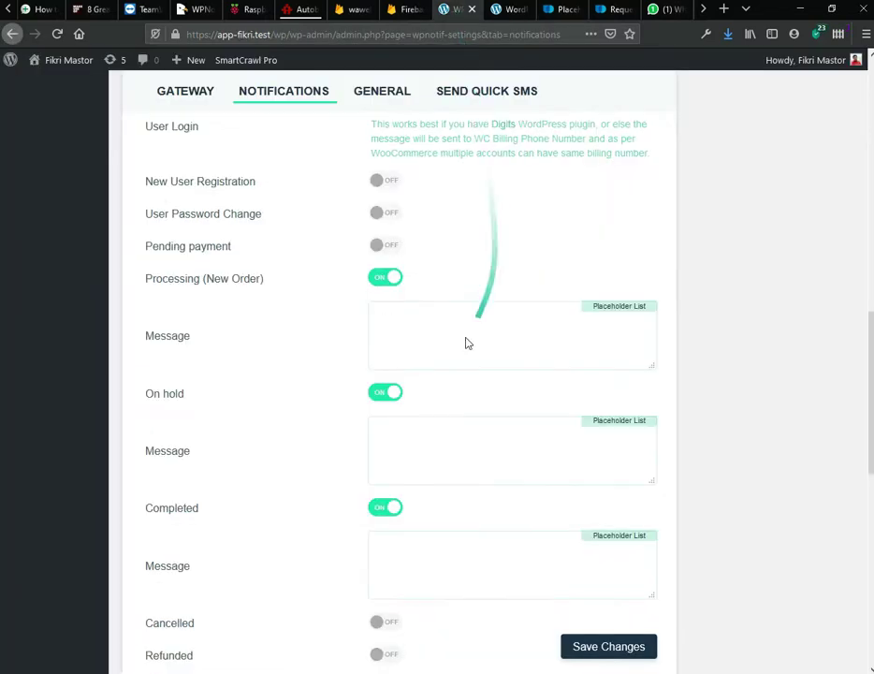
Step: Turn off Processing, On hold and Completed notifications, then re-enable only Processing (New Order)
{"action": "scroll", "coordinate": [213, 340], "scroll_direction": "up", "scroll_amount": 1}
{"action": "scroll", "coordinate": [215, 338], "scroll_direction": "up", "scroll_amount": 3}
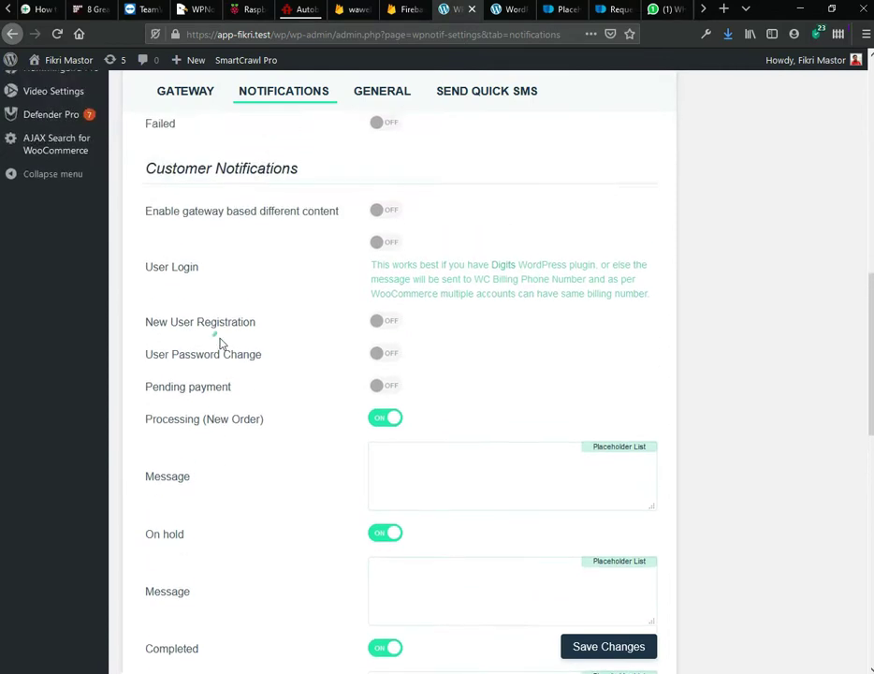
{"action": "scroll", "coordinate": [218, 343], "scroll_direction": "down", "scroll_amount": 5}
{"action": "left_click", "coordinate": [474, 351]}
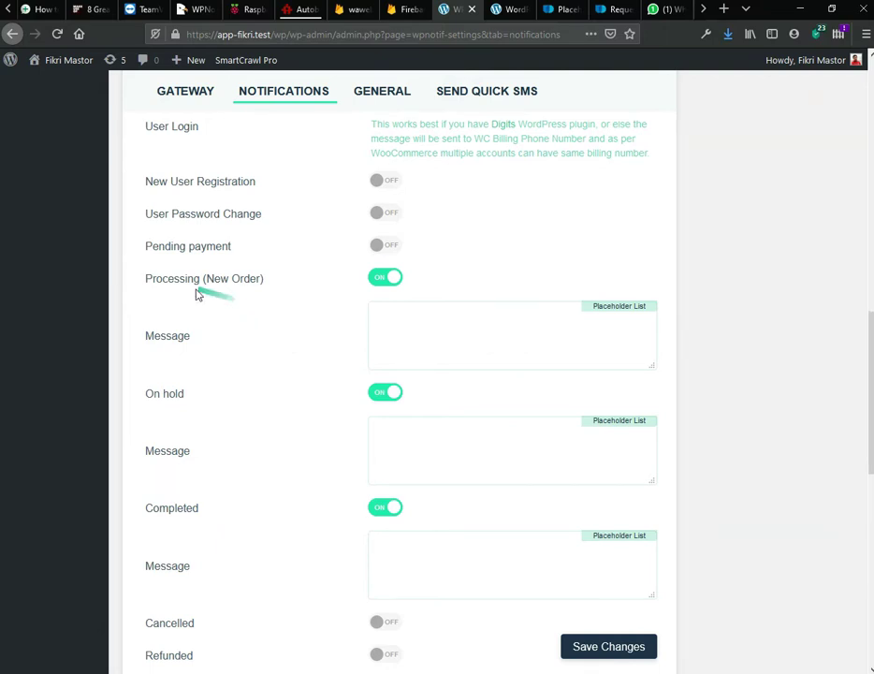
{"action": "left_click", "coordinate": [393, 280]}
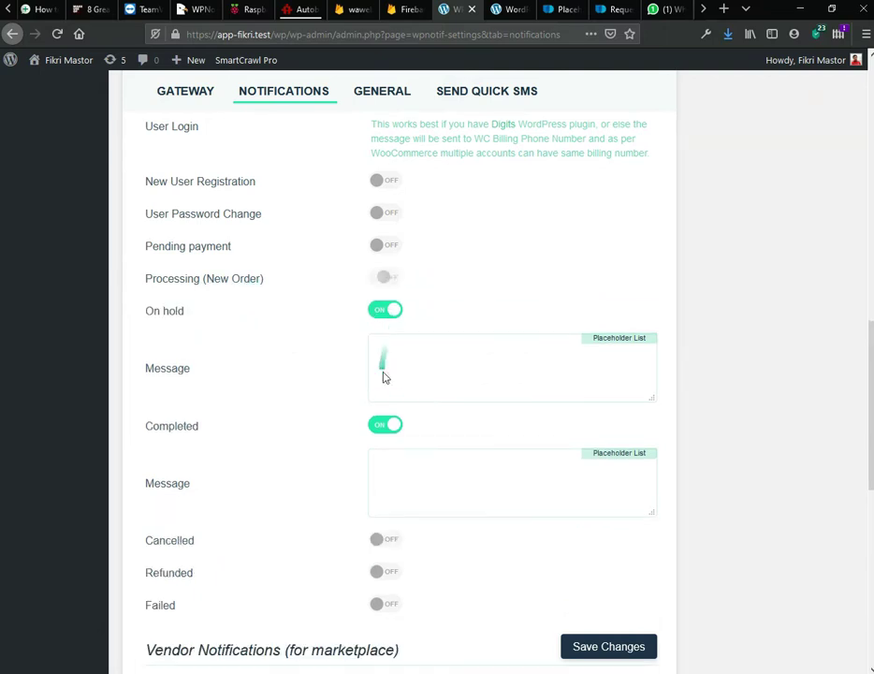
{"action": "left_click", "coordinate": [388, 311]}
{"action": "left_click", "coordinate": [389, 345]}
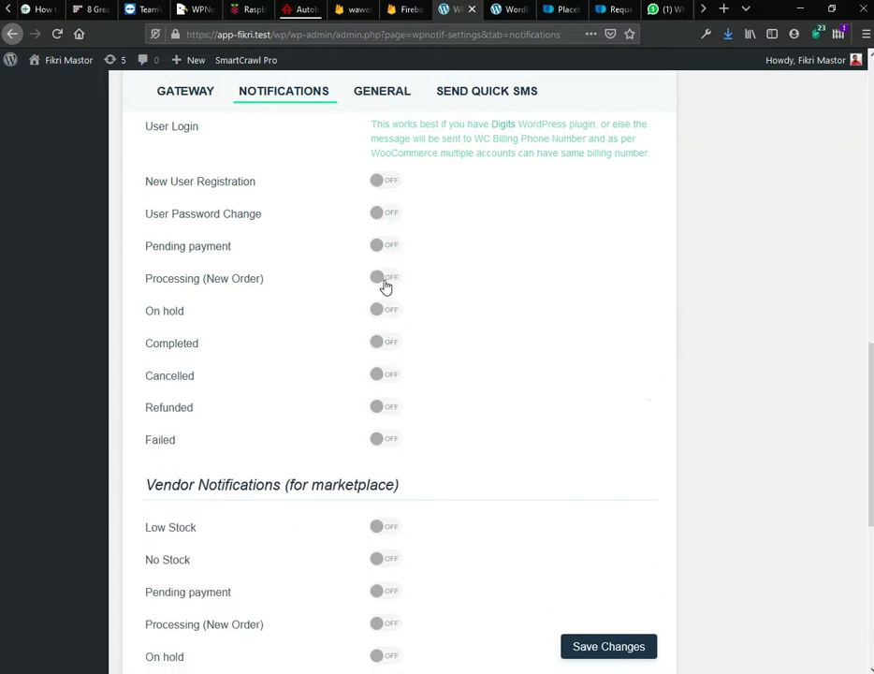
{"action": "left_click", "coordinate": [386, 284]}
Step: Paste the Malay order-received text into the Processing message and enlarge its box
{"action": "left_click", "coordinate": [400, 321]}
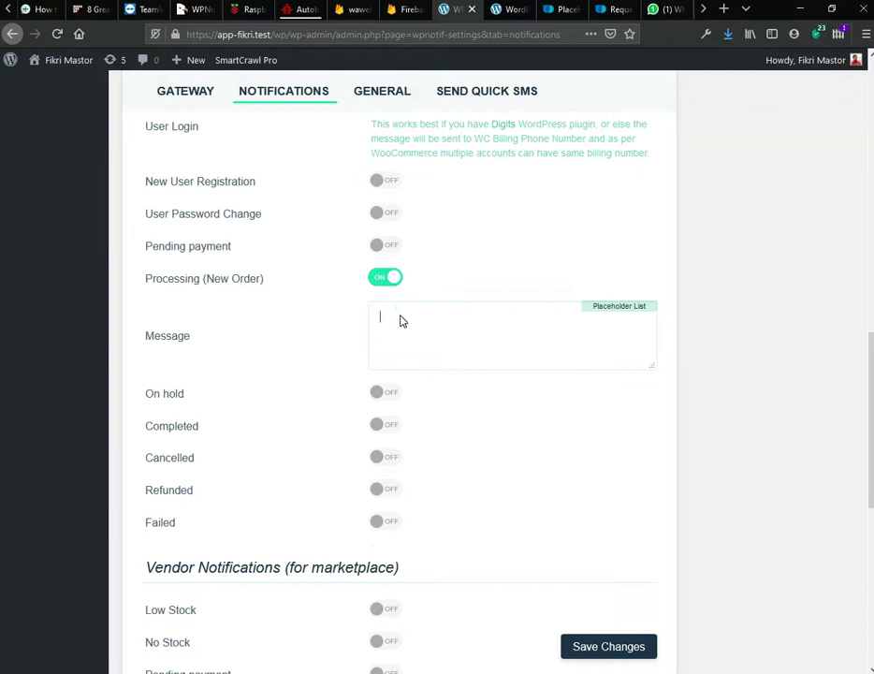
{"action": "key", "text": "ctrl+v"}
{"action": "left_click_drag", "start_coordinate": [649, 367], "coordinate": [669, 585]}
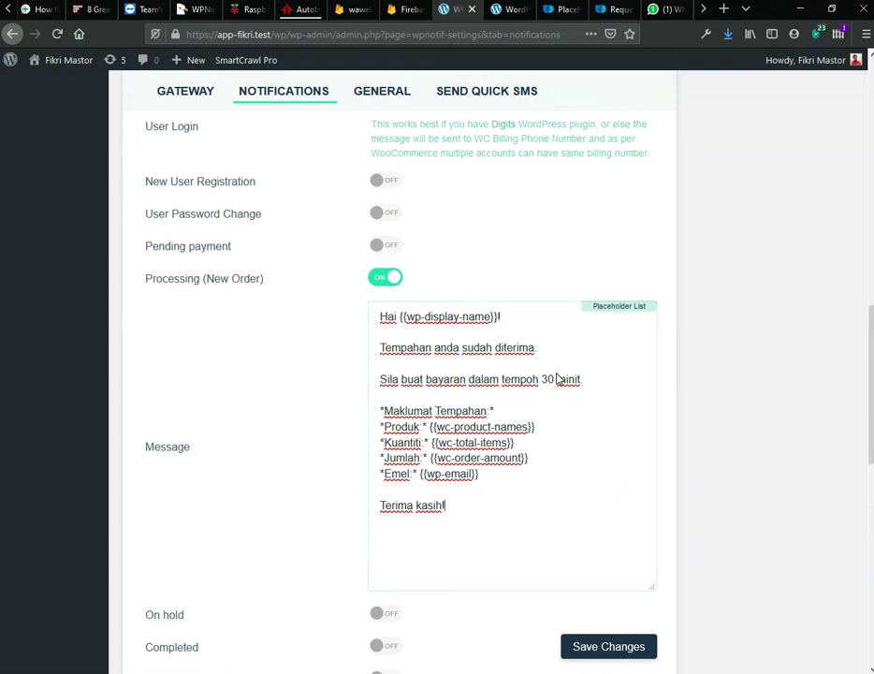
{"action": "scroll", "coordinate": [583, 412], "scroll_direction": "down", "scroll_amount": 2}
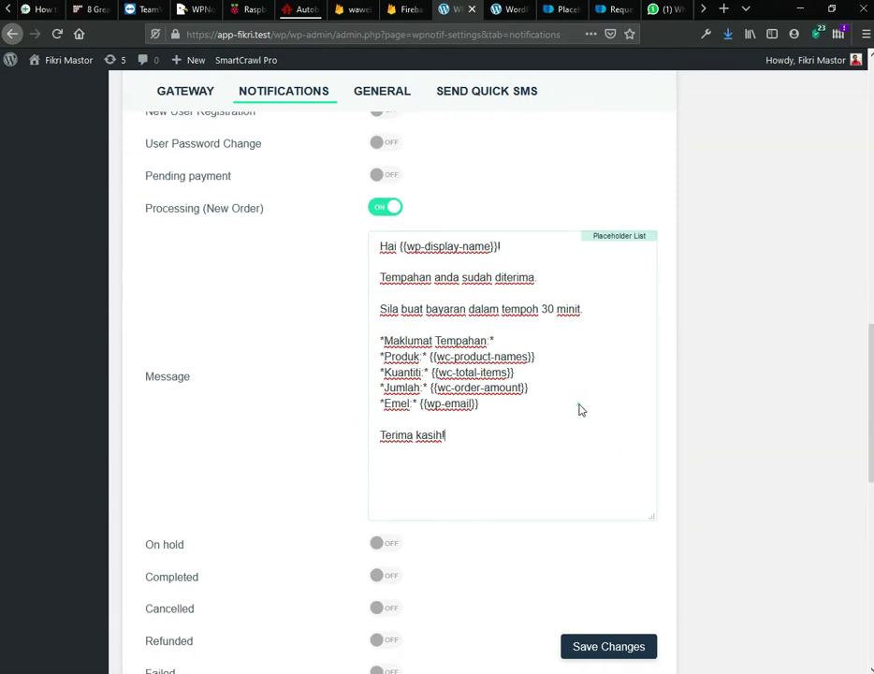
{"action": "scroll", "coordinate": [520, 482], "scroll_direction": "down", "scroll_amount": 3}
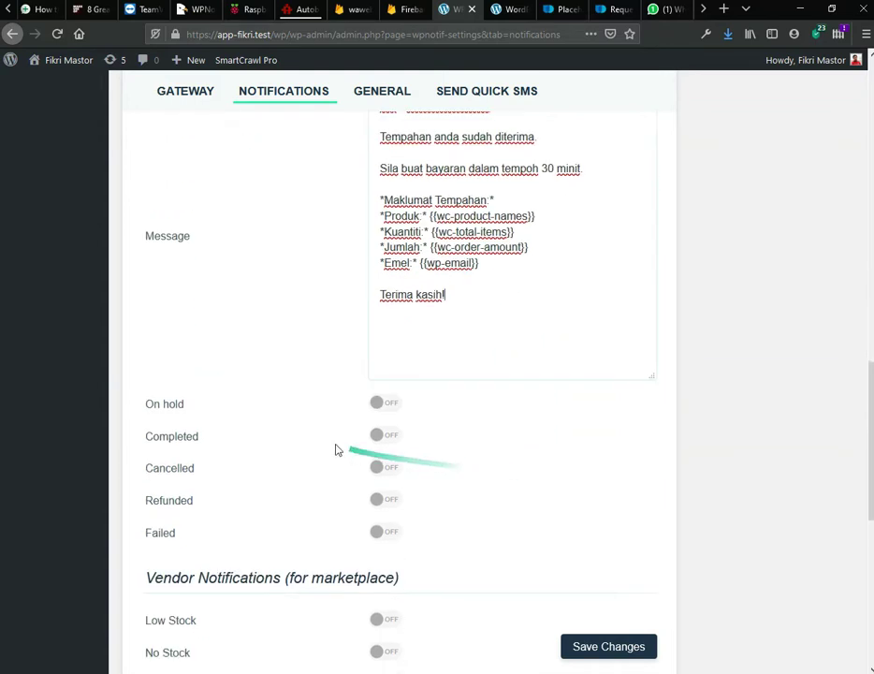
Step: Turn on On hold notifications and review the message drafts in Notepad
{"action": "left_click", "coordinate": [383, 409]}
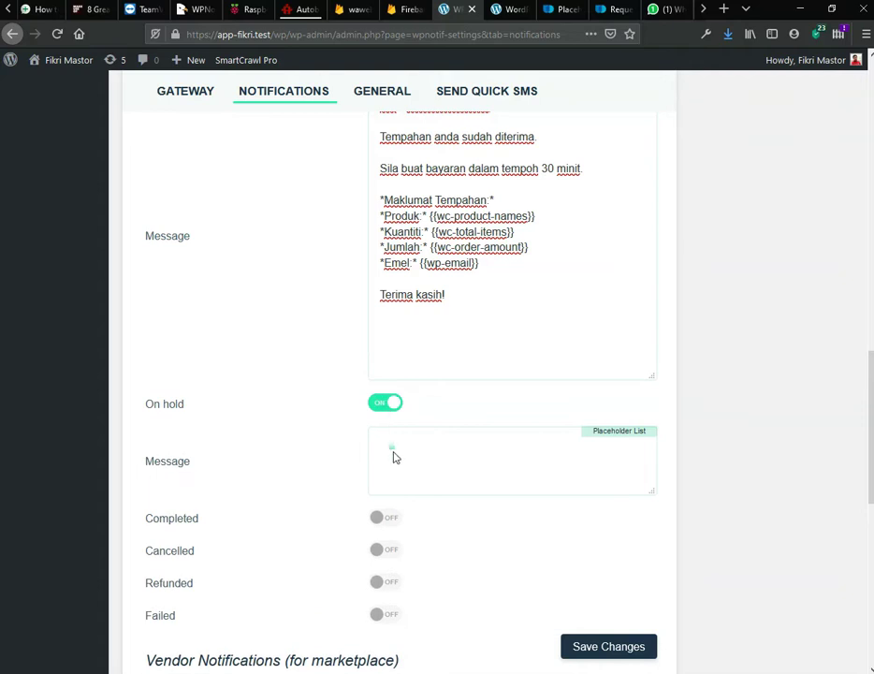
{"action": "key", "text": "alt+Tab"}
{"action": "scroll", "coordinate": [394, 455], "scroll_direction": "down", "scroll_amount": 1}
{"action": "scroll", "coordinate": [394, 455], "scroll_direction": "down", "scroll_amount": 1}
{"action": "scroll", "coordinate": [394, 456], "scroll_direction": "down", "scroll_amount": 1}
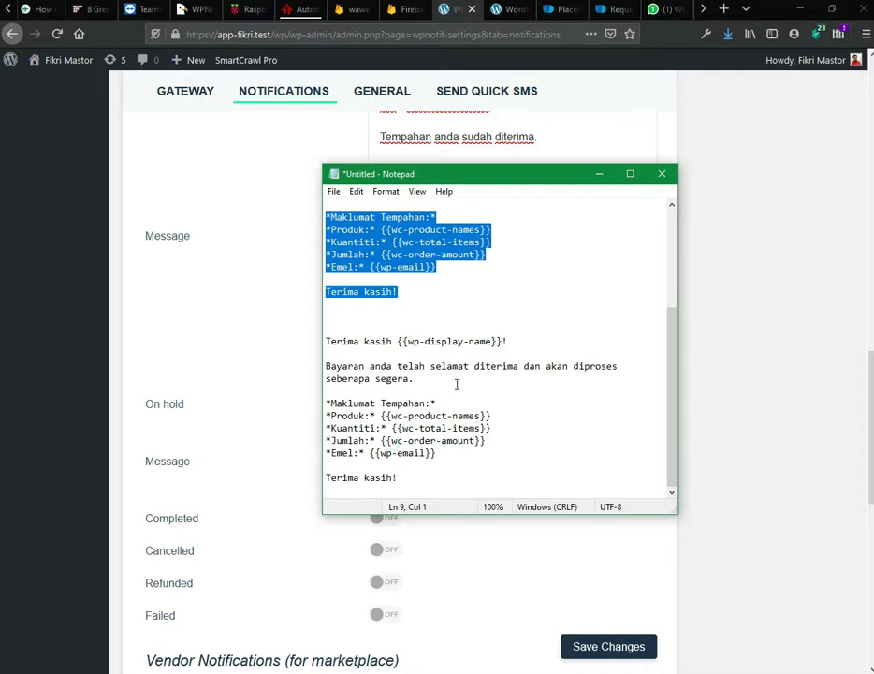
{"action": "scroll", "coordinate": [456, 384], "scroll_direction": "up", "scroll_amount": 4}
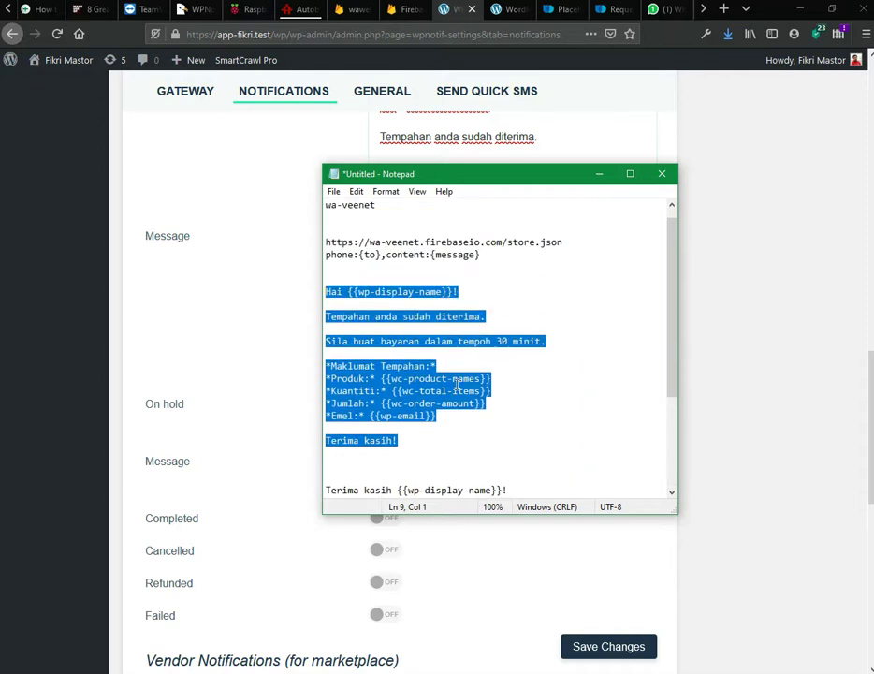
{"action": "key", "text": "alt+Tab"}
{"action": "scroll", "coordinate": [459, 310], "scroll_direction": "up", "scroll_amount": 3}
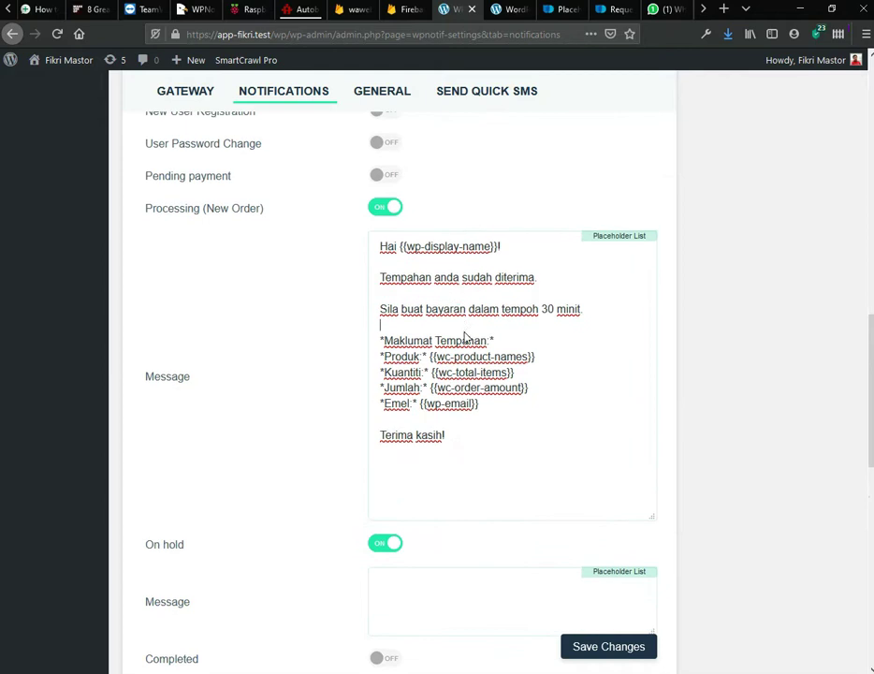
Step: Move the Processing message text into the On hold message and enlarge that box
{"action": "left_click_drag", "start_coordinate": [444, 434], "coordinate": [363, 251]}
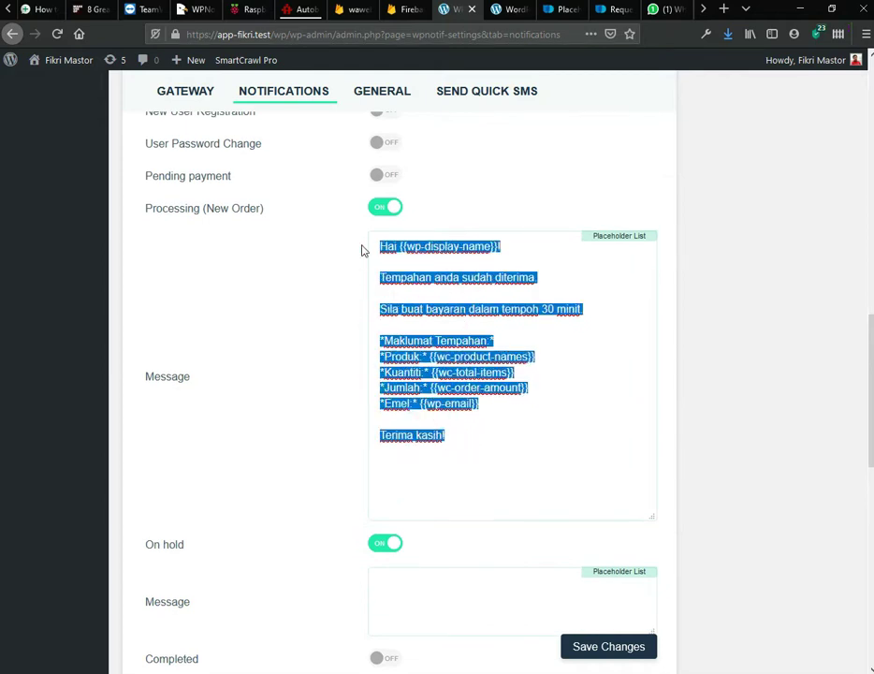
{"action": "key", "text": "ctrl+x"}
{"action": "scroll", "coordinate": [367, 349], "scroll_direction": "down", "scroll_amount": 4}
{"action": "left_click", "coordinate": [403, 394]}
{"action": "key", "text": "ctrl+v"}
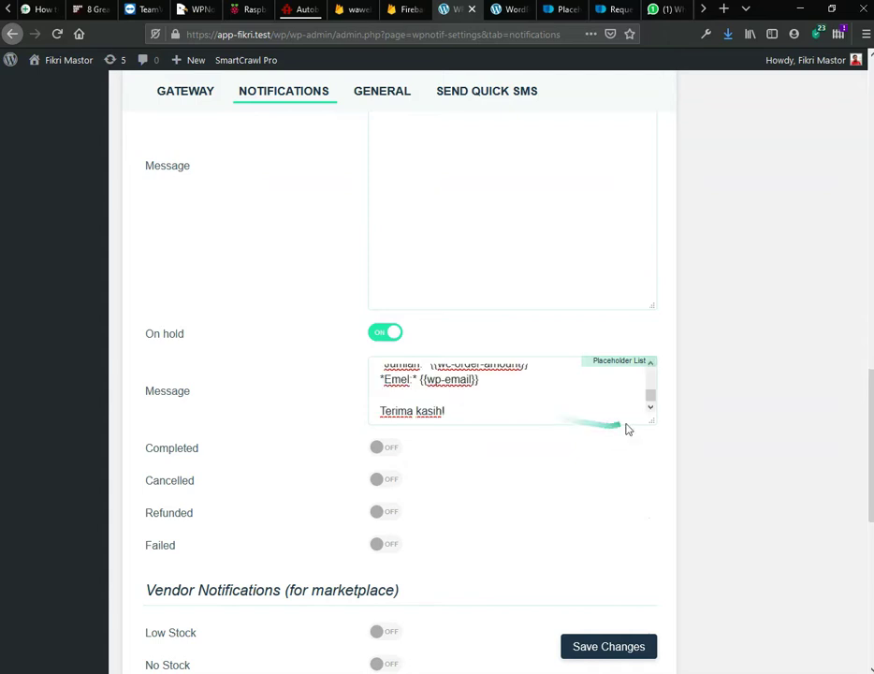
{"action": "left_click_drag", "start_coordinate": [652, 421], "coordinate": [650, 628]}
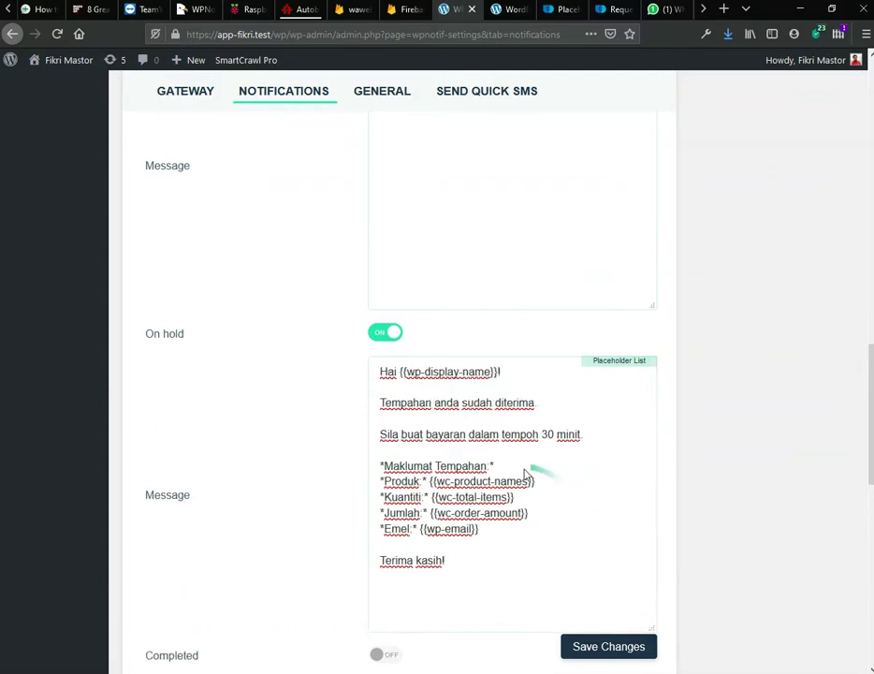
{"action": "scroll", "coordinate": [505, 433], "scroll_direction": "up", "scroll_amount": 3}
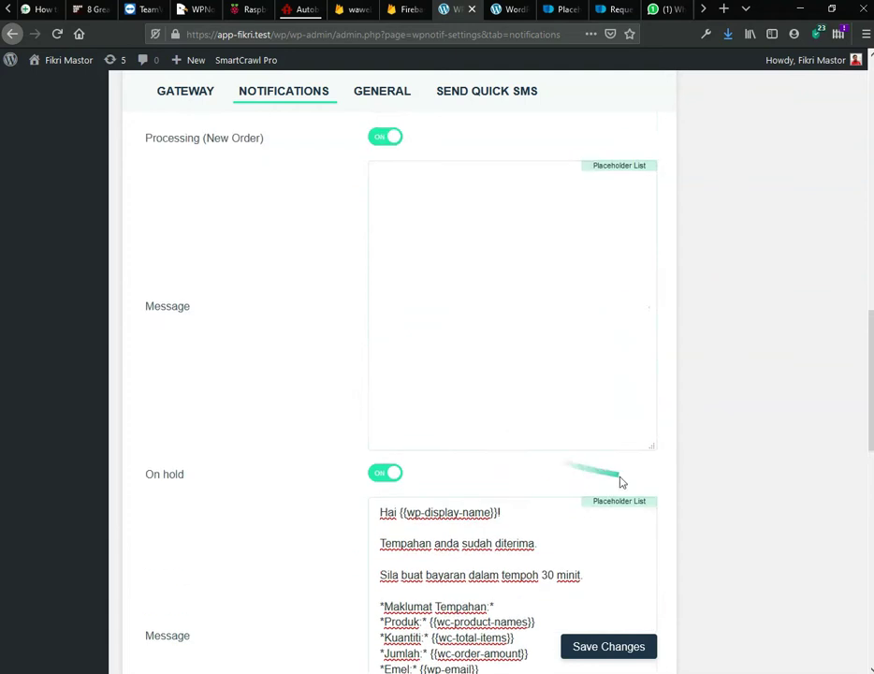
{"action": "scroll", "coordinate": [709, 499], "scroll_direction": "down", "scroll_amount": 5}
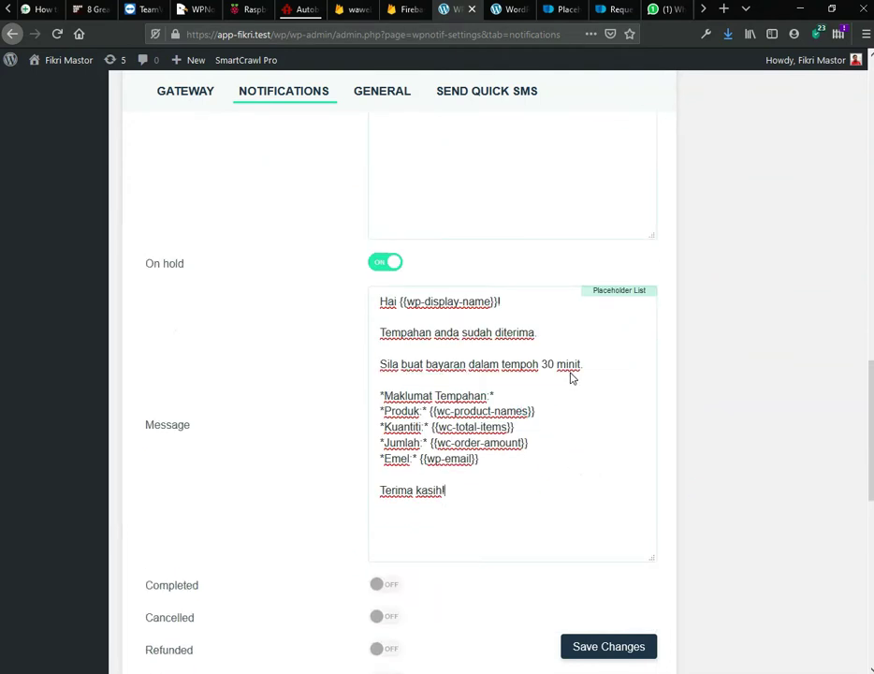
{"action": "scroll", "coordinate": [437, 306], "scroll_direction": "up", "scroll_amount": 5}
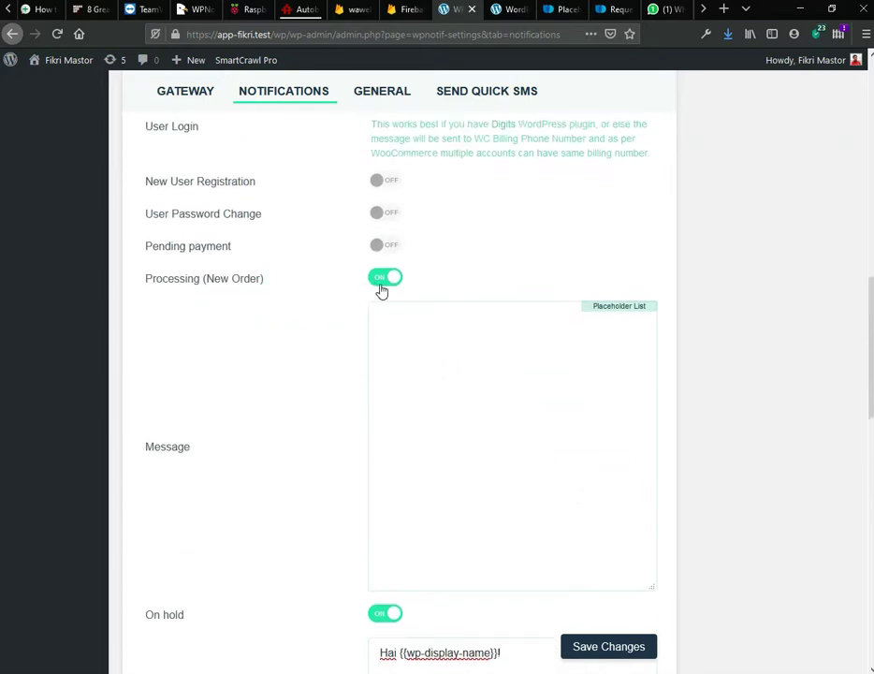
Step: Paste the payment-received 'Terima kasih {{wp-display-name}}!' block from Notepad into the Processing message
{"action": "key", "text": "alt+Tab"}
{"action": "scroll", "coordinate": [446, 447], "scroll_direction": "down", "scroll_amount": 4}
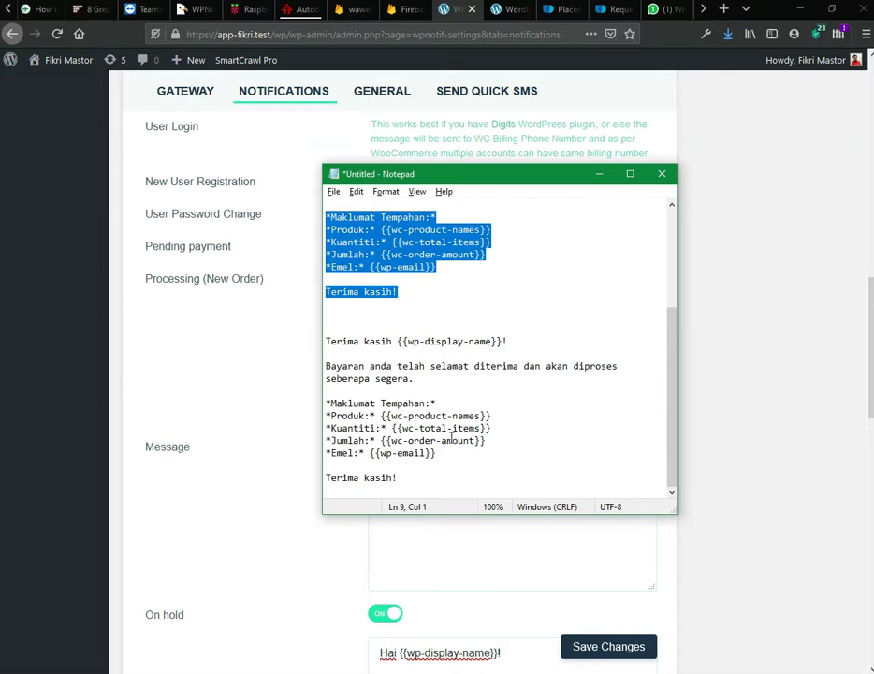
{"action": "left_click_drag", "start_coordinate": [459, 477], "coordinate": [315, 350]}
{"action": "left_click", "coordinate": [315, 350]}
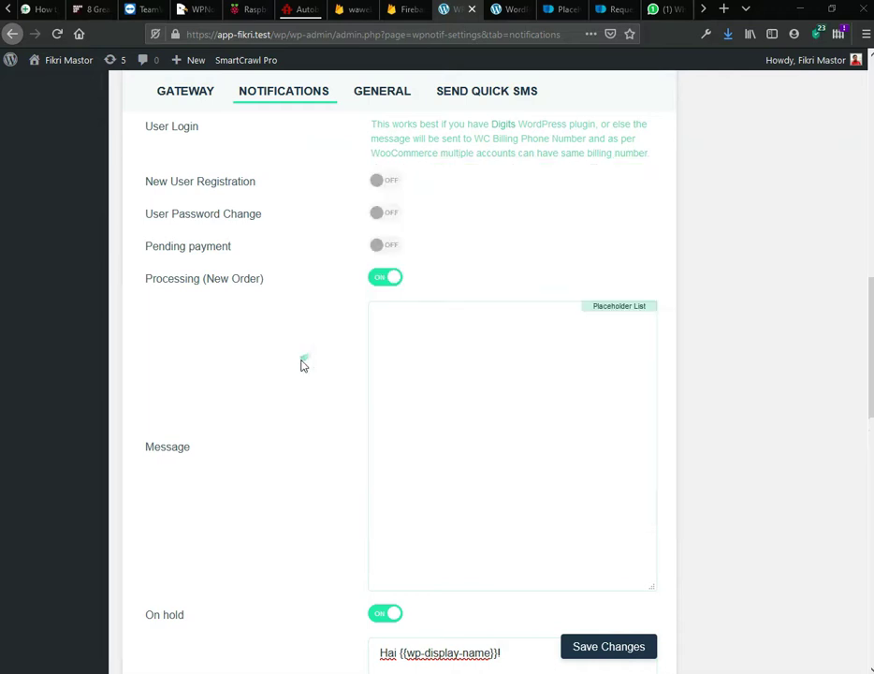
{"action": "left_click", "coordinate": [405, 361]}
{"action": "key", "text": "ctrl+v"}
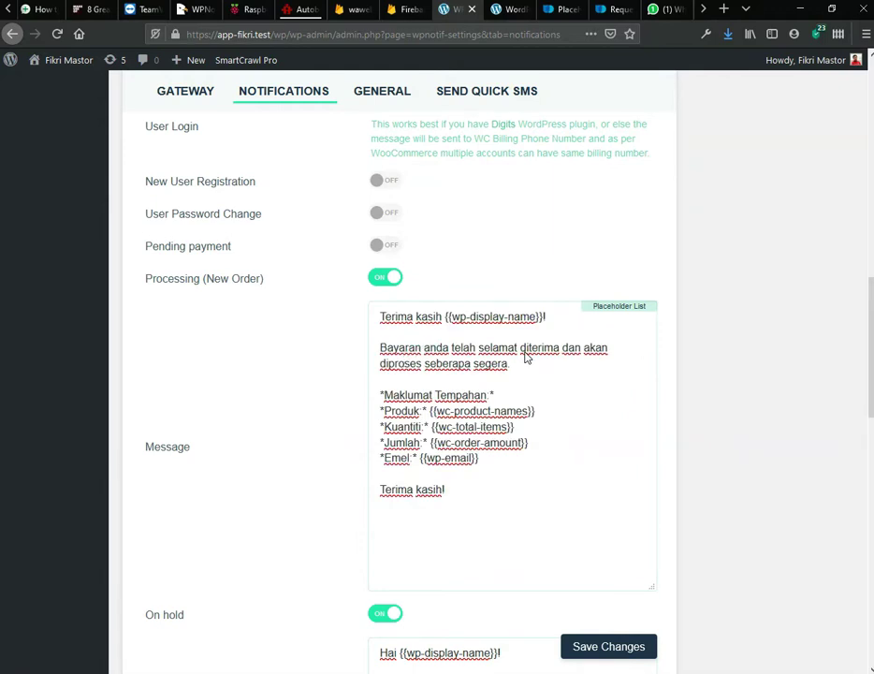
Step: Enable Pending payment and copy the On hold 30-minute payment-request text into its enlarged message box
{"action": "scroll", "coordinate": [295, 324], "scroll_direction": "up", "scroll_amount": 3}
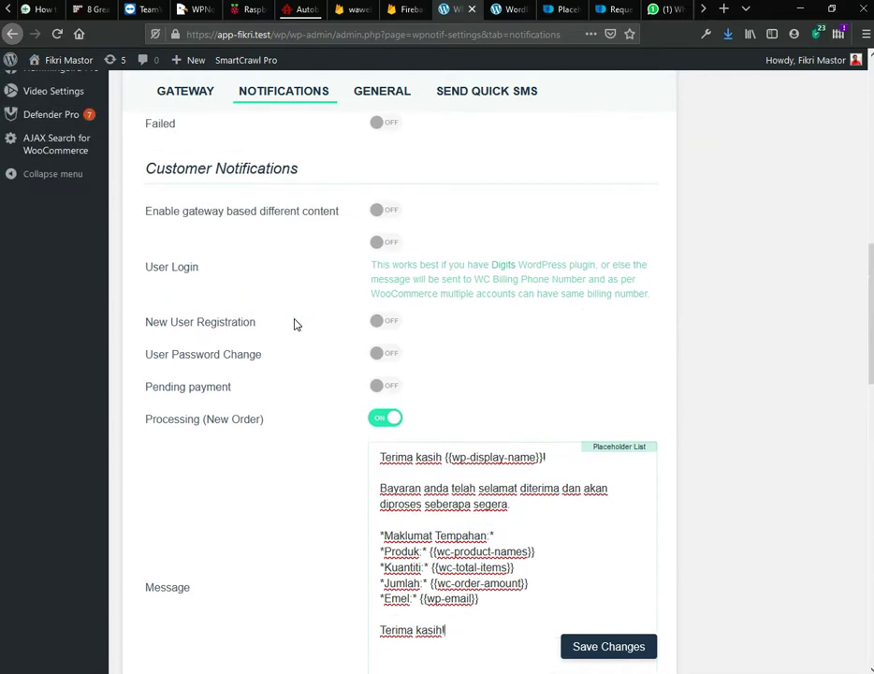
{"action": "left_click", "coordinate": [379, 387]}
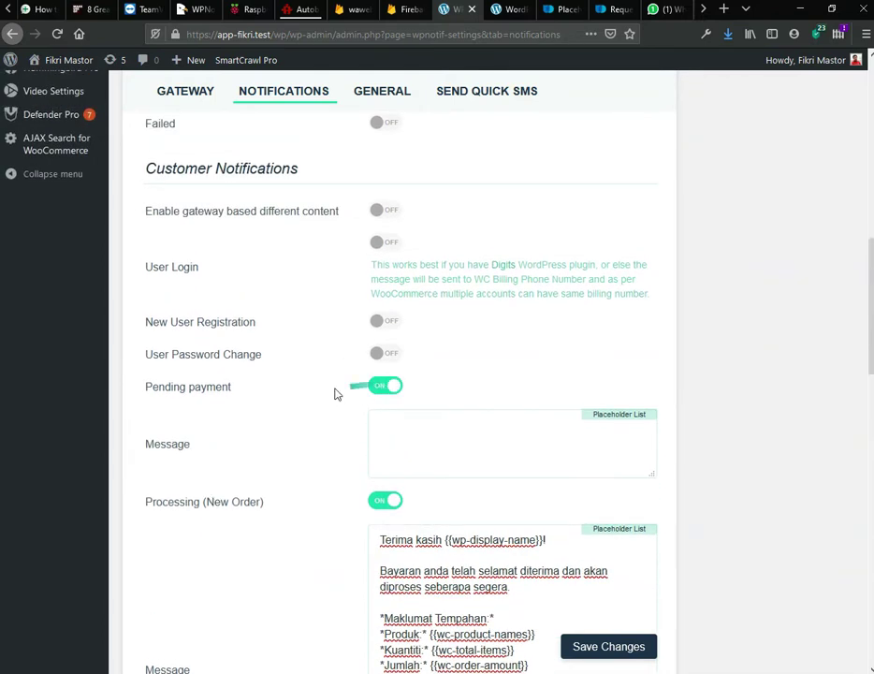
{"action": "scroll", "coordinate": [329, 395], "scroll_direction": "down", "scroll_amount": 8}
{"action": "left_click_drag", "start_coordinate": [467, 365], "coordinate": [382, 183]}
{"action": "scroll", "coordinate": [331, 231], "scroll_direction": "up", "scroll_amount": 4}
{"action": "scroll", "coordinate": [330, 233], "scroll_direction": "up", "scroll_amount": 5}
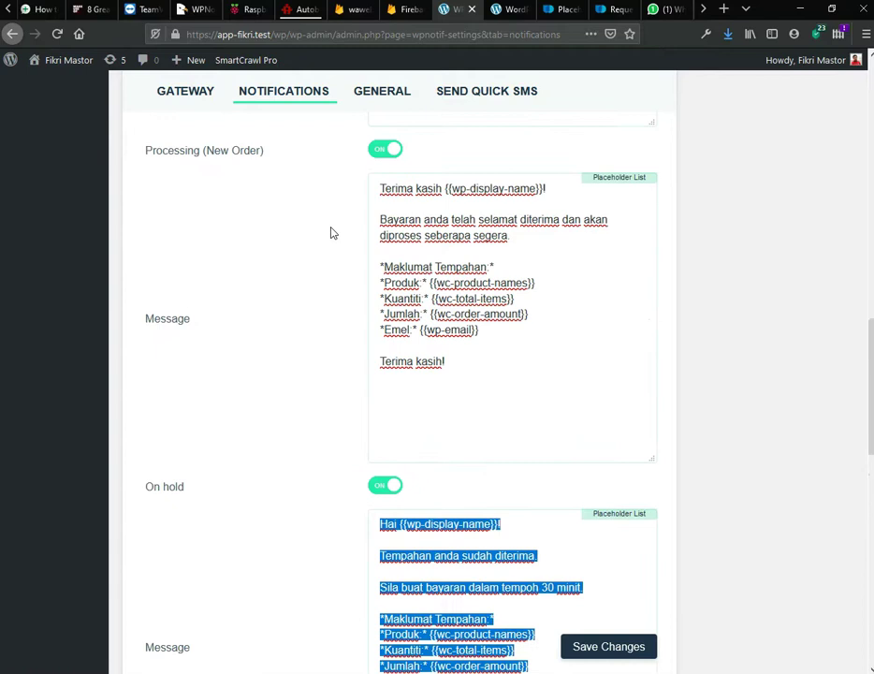
{"action": "left_click", "coordinate": [418, 224]}
{"action": "key", "text": "ctrl+v"}
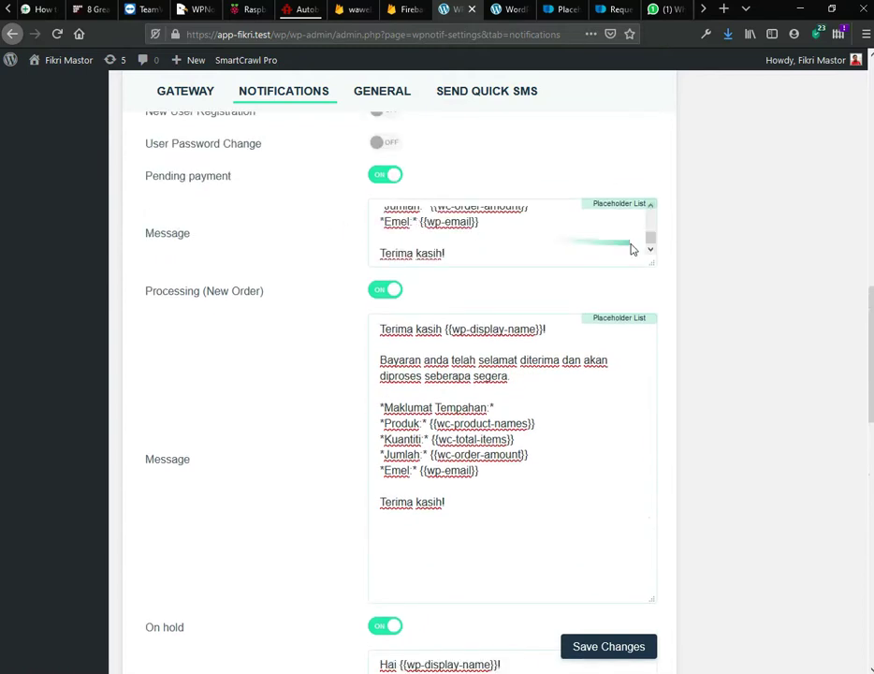
{"action": "left_click_drag", "start_coordinate": [650, 262], "coordinate": [661, 427]}
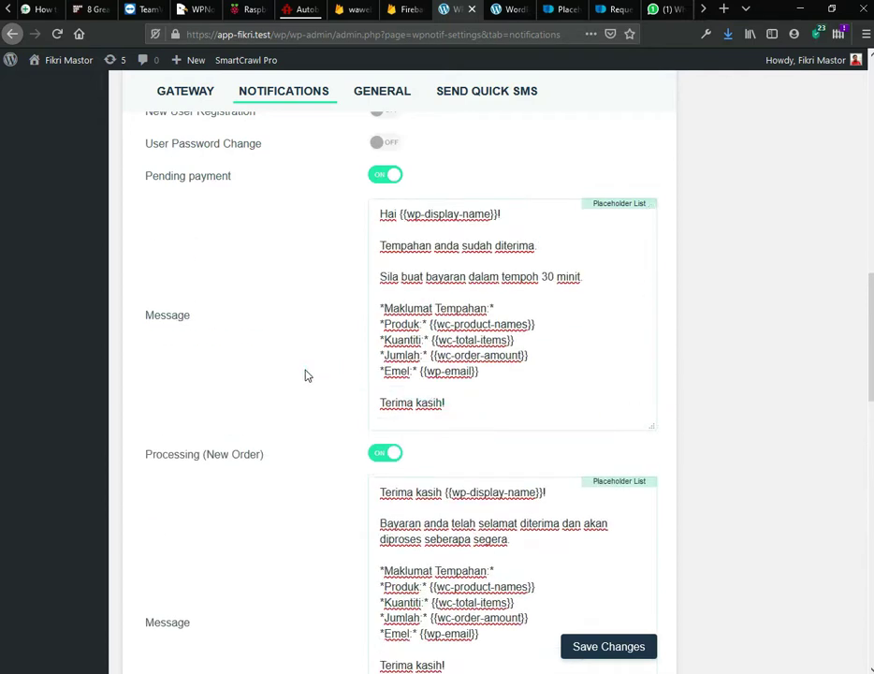
{"action": "scroll", "coordinate": [304, 375], "scroll_direction": "down", "scroll_amount": 5}
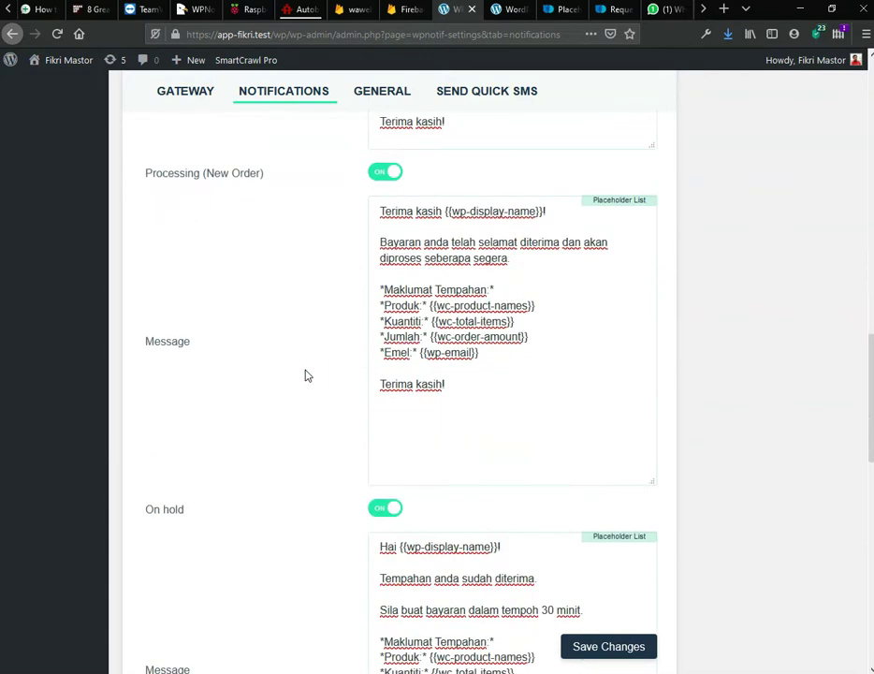
{"action": "scroll", "coordinate": [317, 398], "scroll_direction": "down", "scroll_amount": 3}
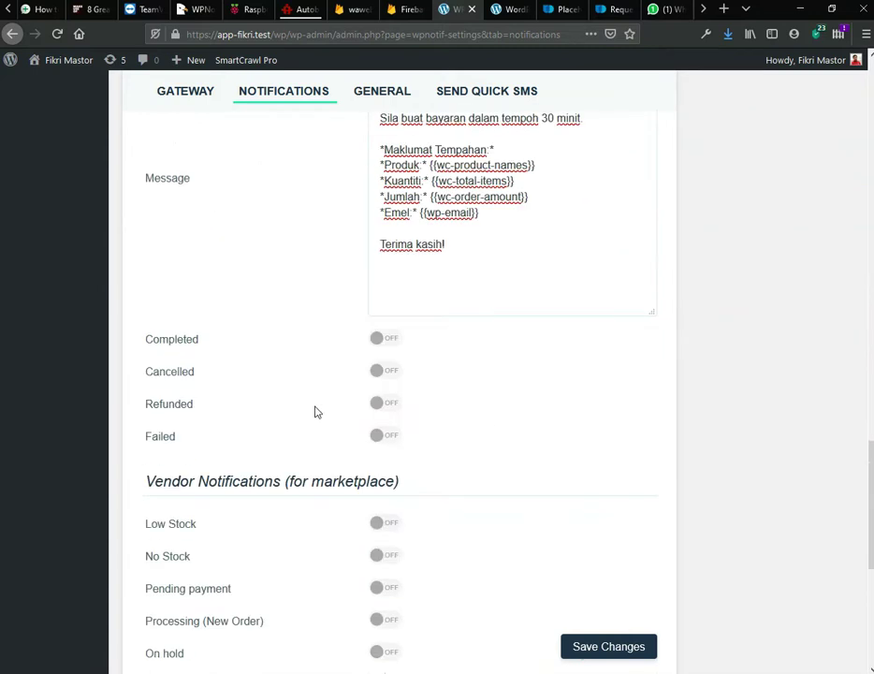
Step: Save Changes at the bottom of the Notifications tab, keeping the three filled order messages
{"action": "scroll", "coordinate": [674, 544], "scroll_direction": "down", "scroll_amount": 5}
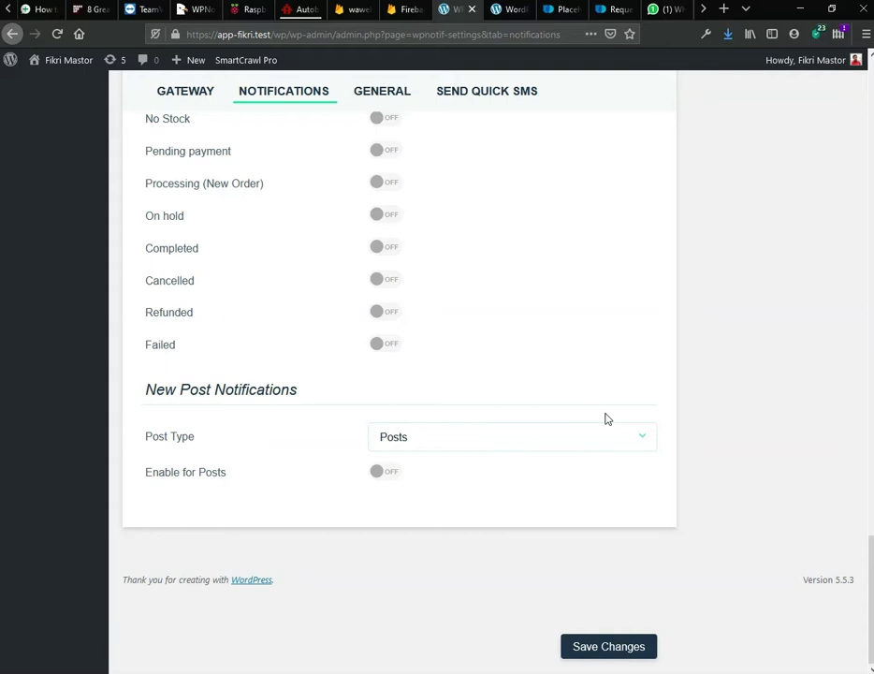
{"action": "left_click", "coordinate": [608, 646]}
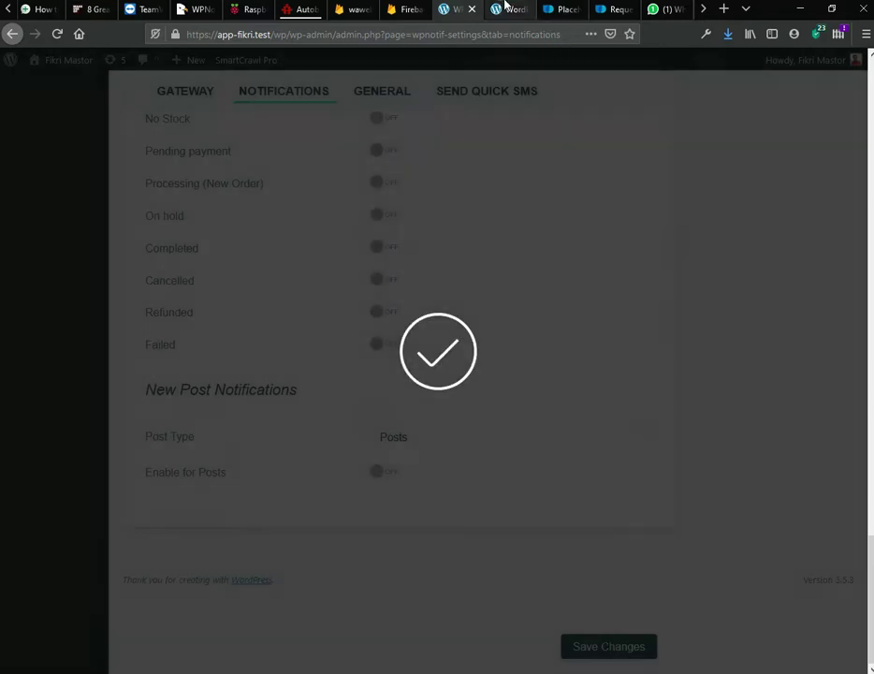
Step: Add one WordPress Pennant to the cart and view the cart totalling £11.05
{"action": "left_click", "coordinate": [505, 8]}
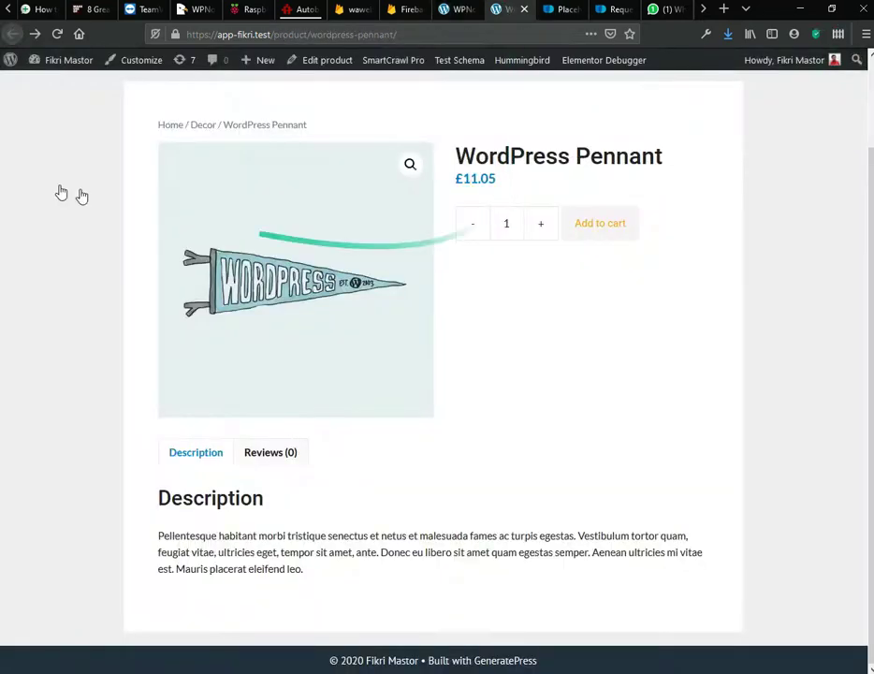
{"action": "scroll", "coordinate": [85, 220], "scroll_direction": "up", "scroll_amount": 2}
{"action": "scroll", "coordinate": [85, 220], "scroll_direction": "up", "scroll_amount": 1}
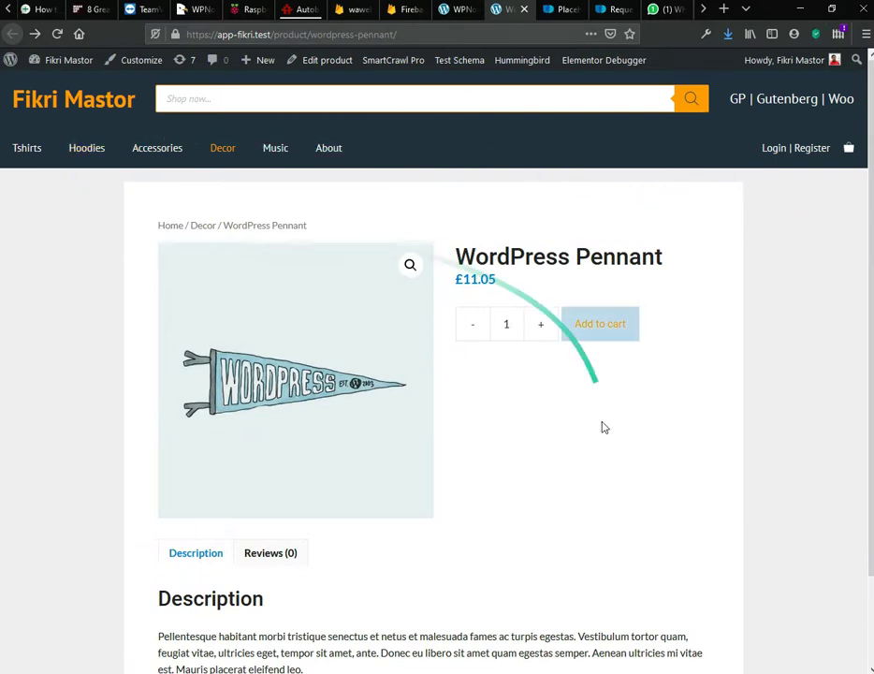
{"action": "scroll", "coordinate": [590, 491], "scroll_direction": "down", "scroll_amount": 2}
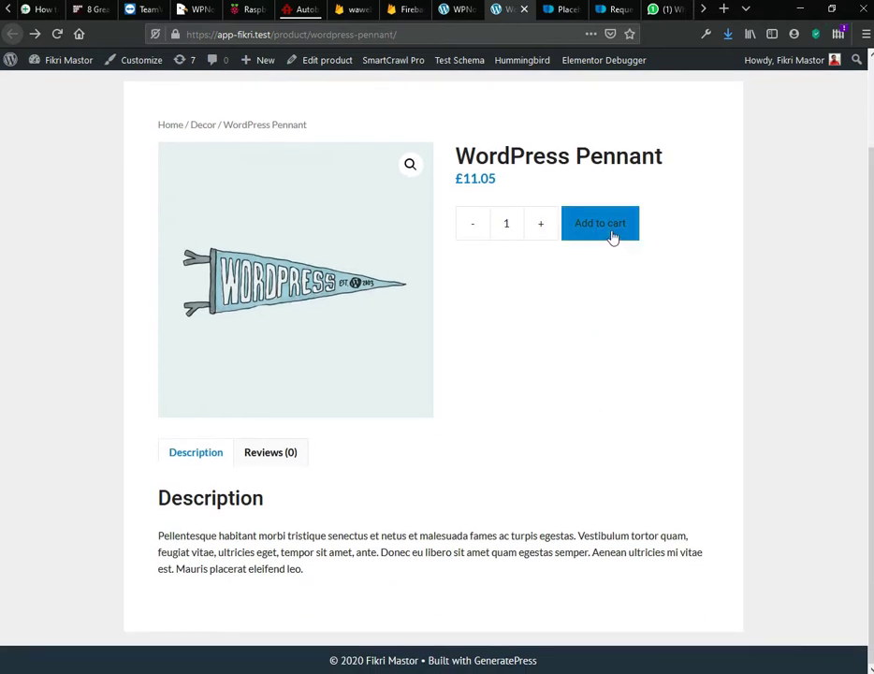
{"action": "left_click", "coordinate": [613, 237]}
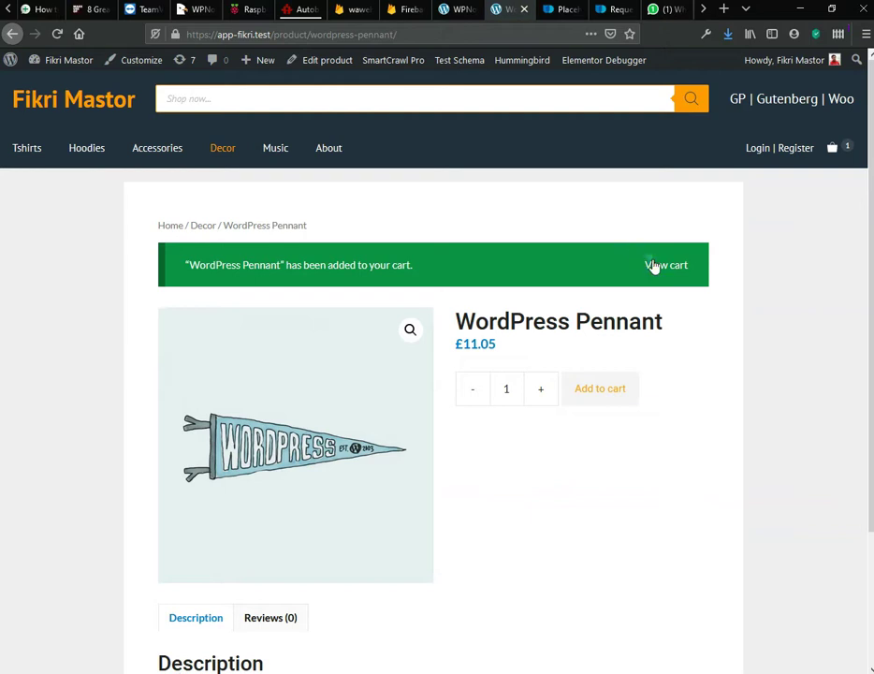
{"action": "left_click", "coordinate": [663, 266]}
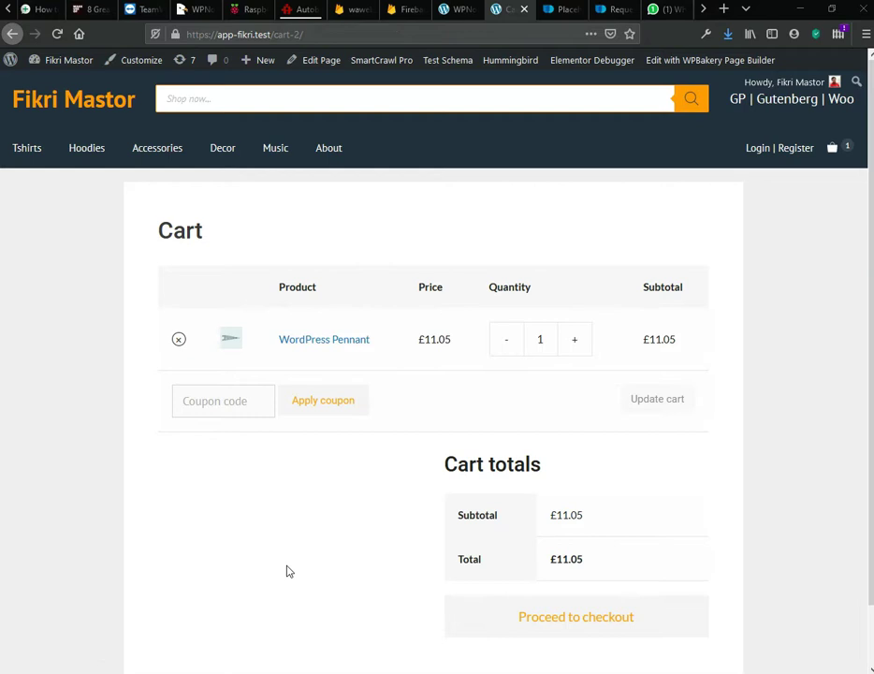
{"action": "scroll", "coordinate": [293, 526], "scroll_direction": "down", "scroll_amount": 1}
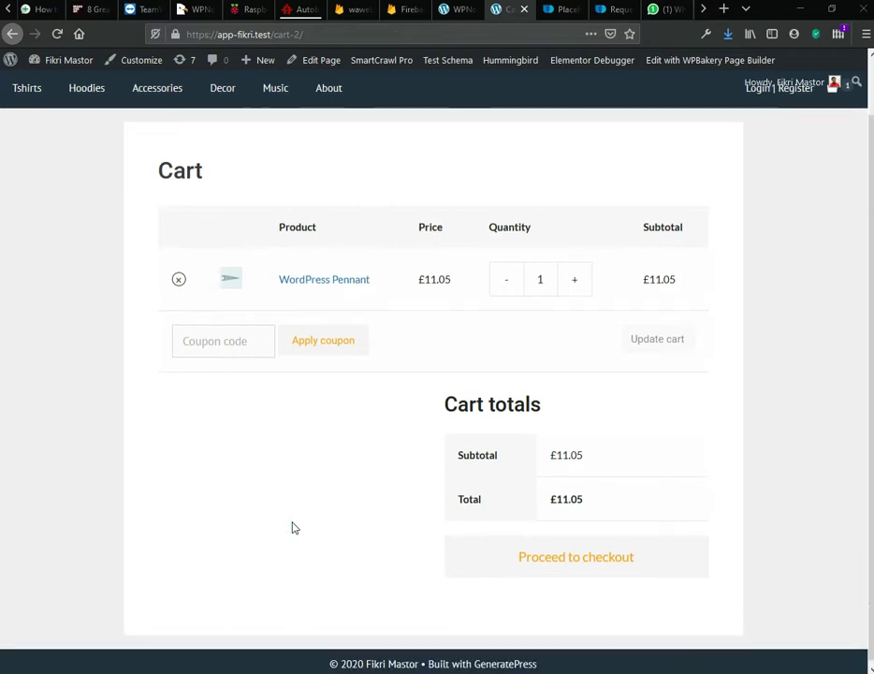
Step: Proceed from the cart to checkout with the pennant
{"action": "left_click", "coordinate": [558, 553]}
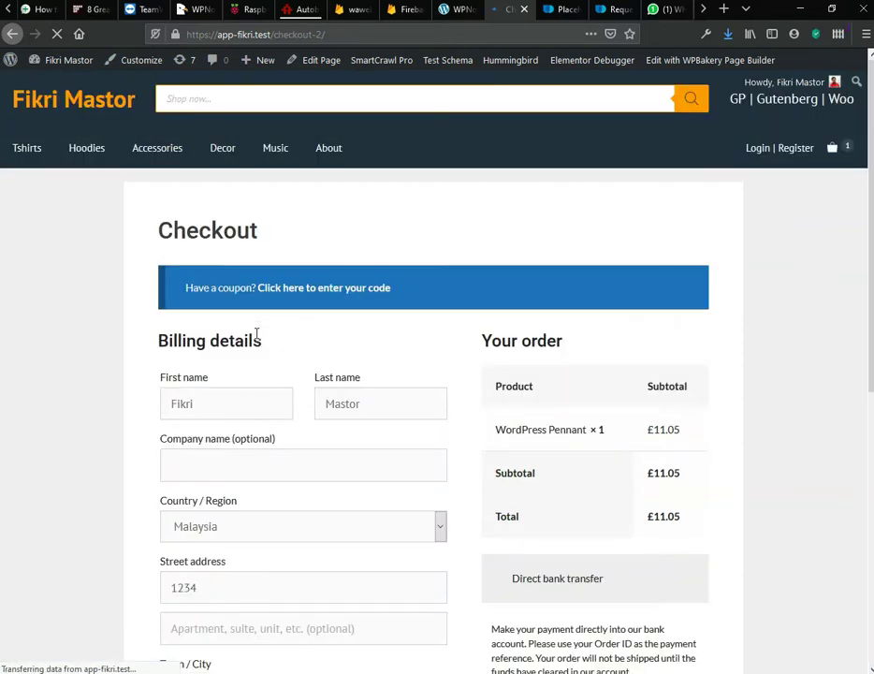
{"action": "scroll", "coordinate": [246, 375], "scroll_direction": "down", "scroll_amount": 2}
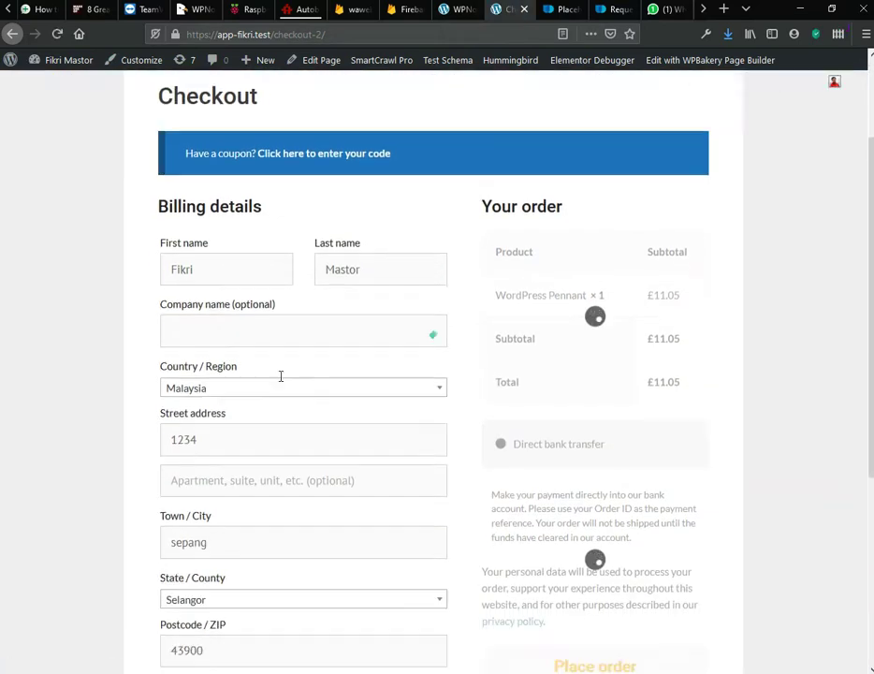
{"action": "scroll", "coordinate": [221, 270], "scroll_direction": "down", "scroll_amount": 3}
{"action": "scroll", "coordinate": [150, 450], "scroll_direction": "down", "scroll_amount": 1}
{"action": "scroll", "coordinate": [166, 470], "scroll_direction": "down", "scroll_amount": 1}
{"action": "scroll", "coordinate": [437, 464], "scroll_direction": "up", "scroll_amount": 6}
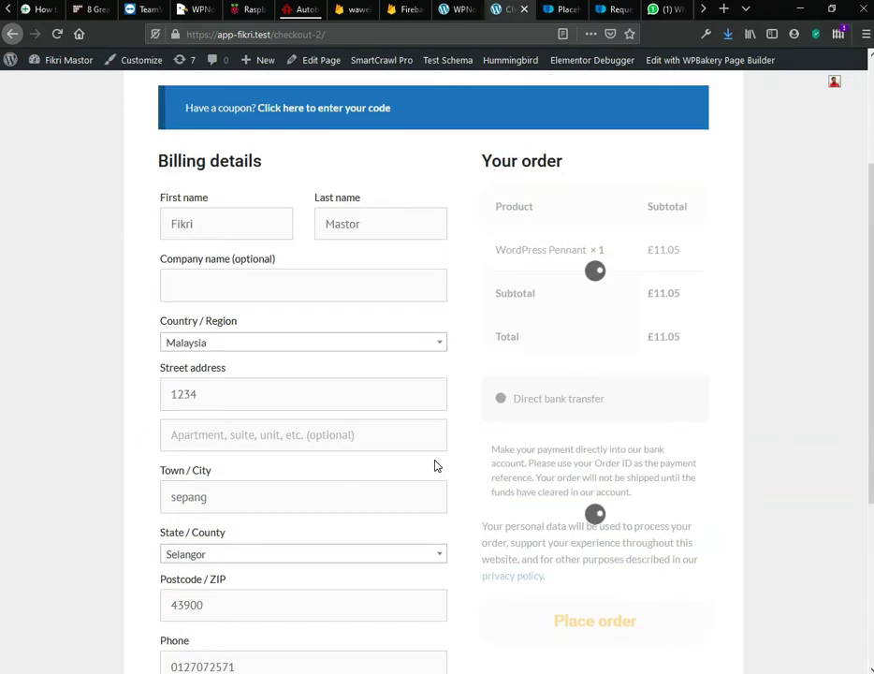
Step: Apply the coupon code 'admin' so the order total drops to £0.00
{"action": "left_click", "coordinate": [374, 253]}
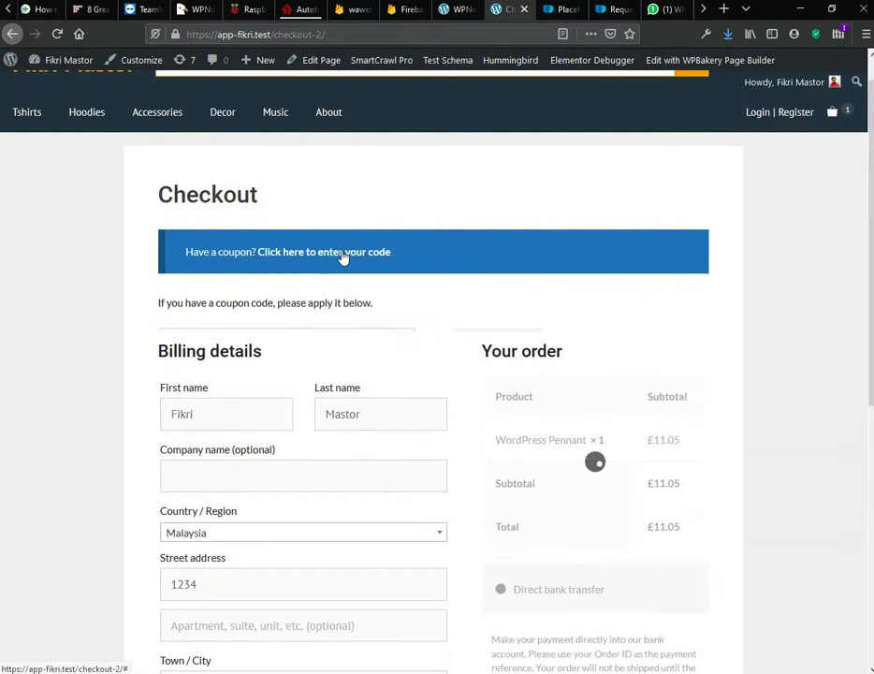
{"action": "left_click", "coordinate": [336, 344]}
{"action": "type", "text": "a"}
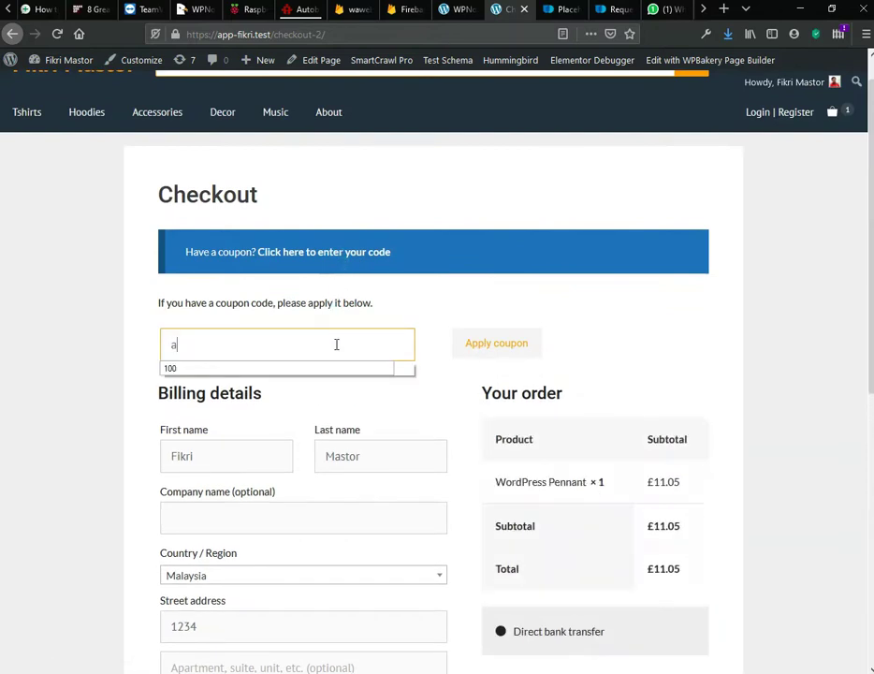
{"action": "type", "text": "dmin"}
{"action": "left_click", "coordinate": [480, 347]}
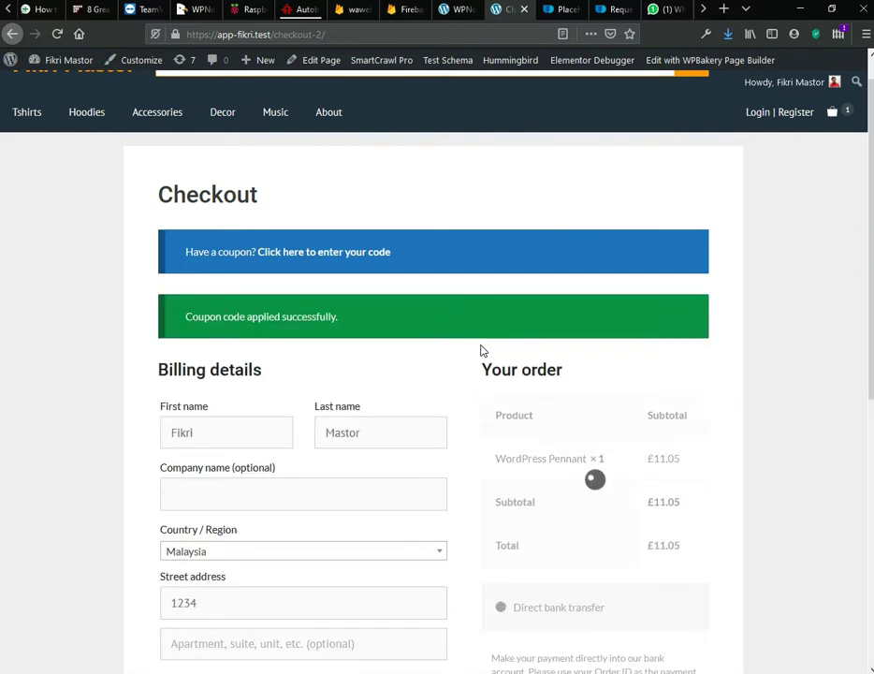
Step: Place the free order
{"action": "scroll", "coordinate": [734, 365], "scroll_direction": "down", "scroll_amount": 3}
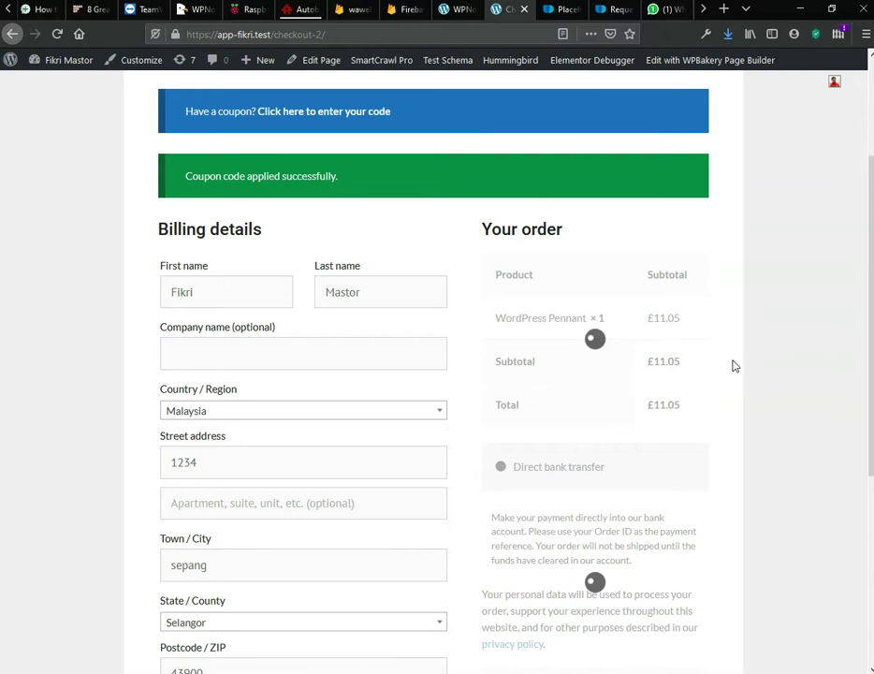
{"action": "scroll", "coordinate": [733, 365], "scroll_direction": "down", "scroll_amount": 3}
{"action": "scroll", "coordinate": [734, 365], "scroll_direction": "down", "scroll_amount": 2}
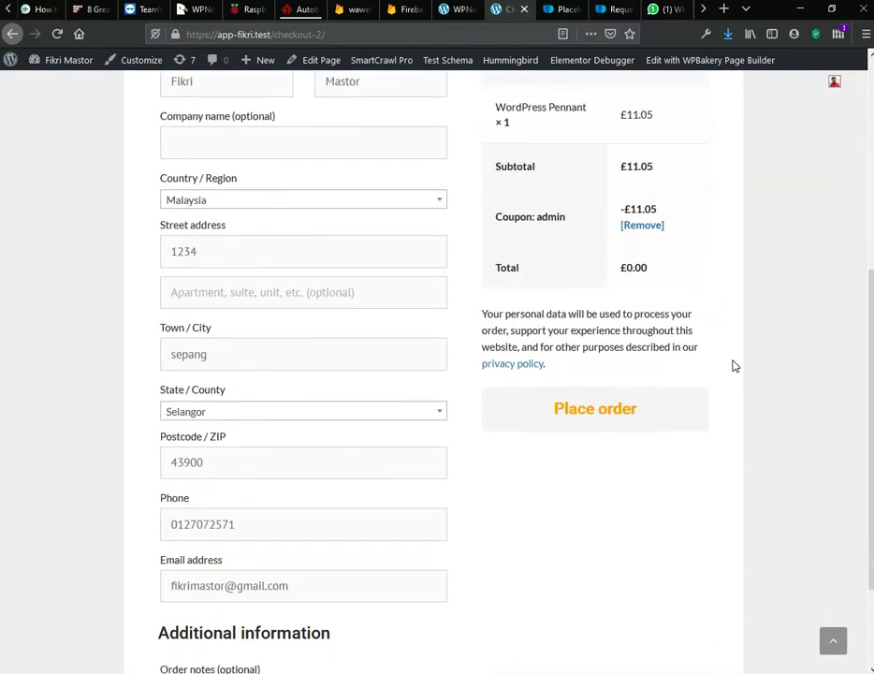
{"action": "left_click", "coordinate": [590, 416]}
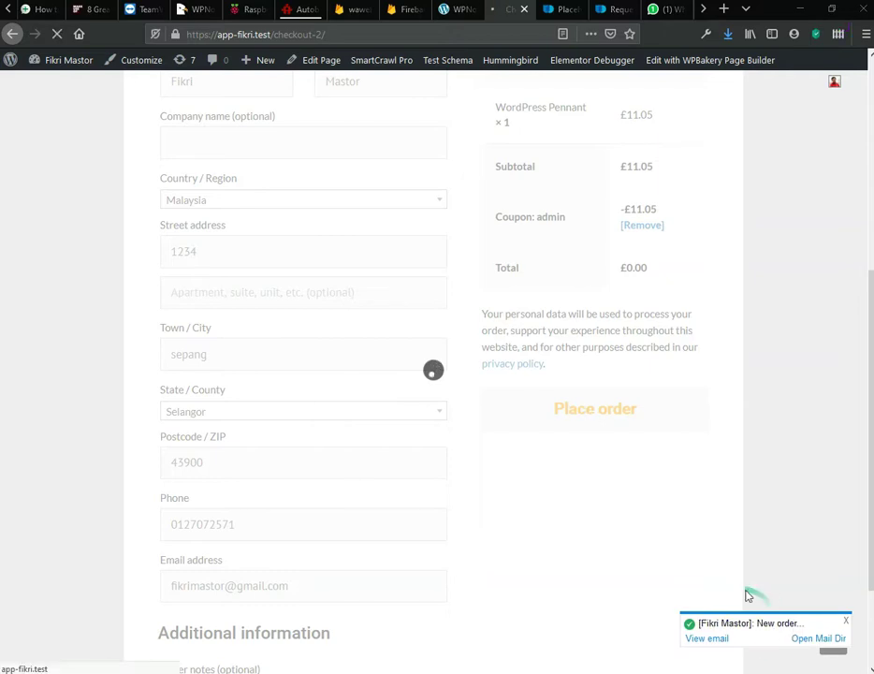
Step: After checking WhatsApp, enable WPNotif's Completed order notification and return to the Order received page
{"action": "left_click", "coordinate": [662, 13]}
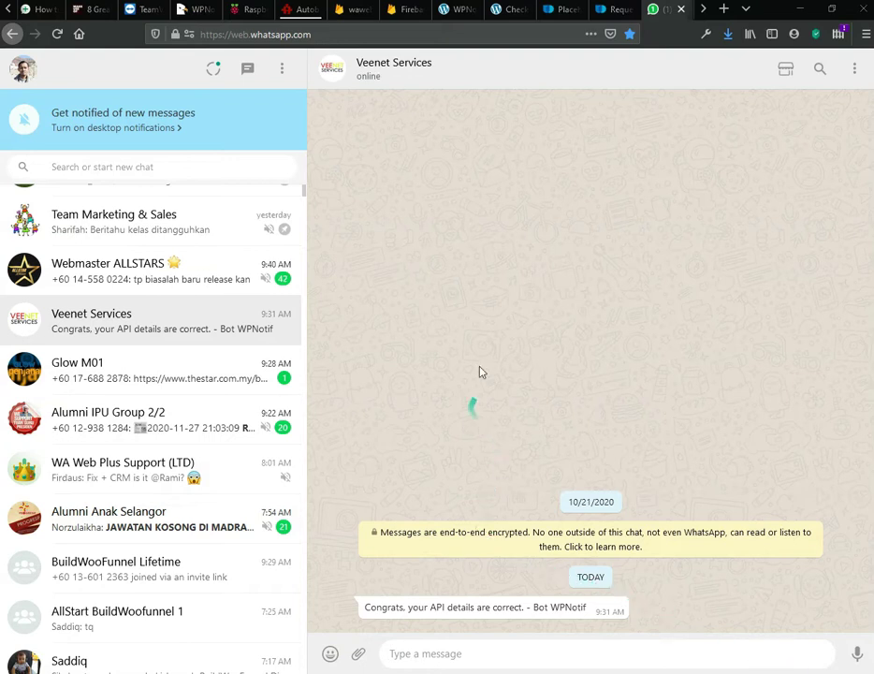
{"action": "left_click", "coordinate": [463, 10]}
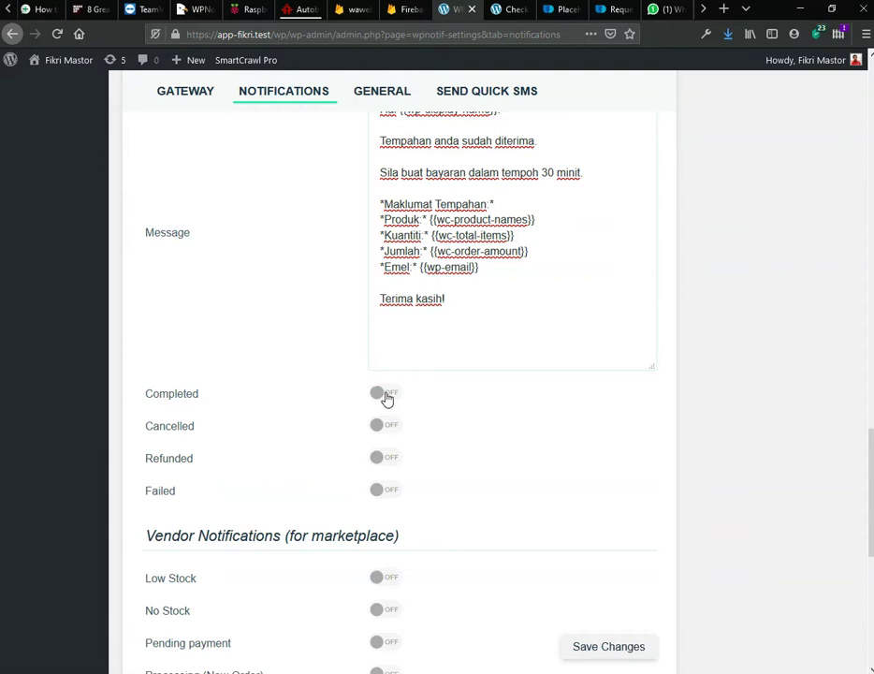
{"action": "left_click", "coordinate": [385, 394]}
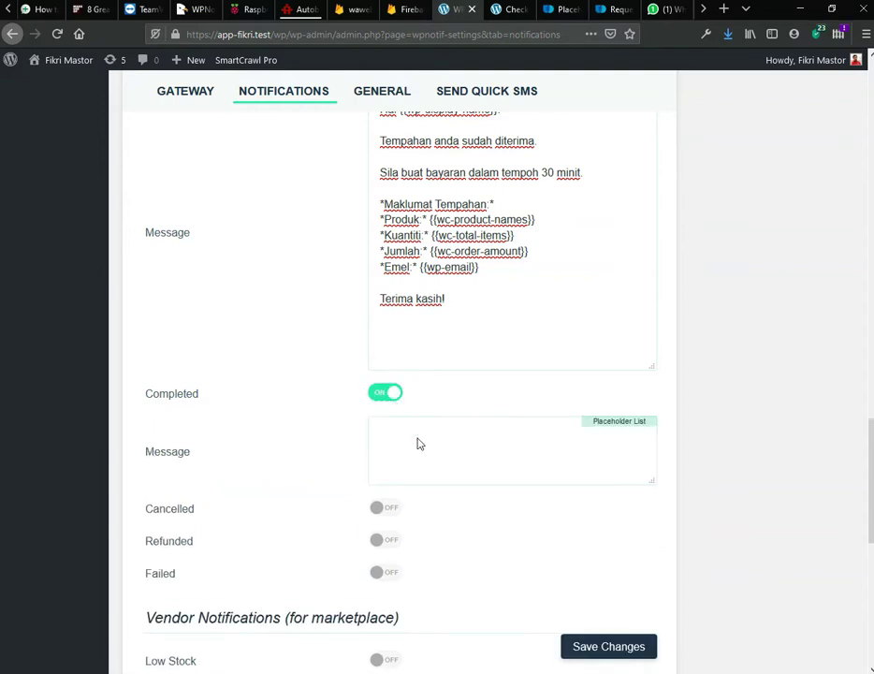
{"action": "left_click", "coordinate": [511, 12]}
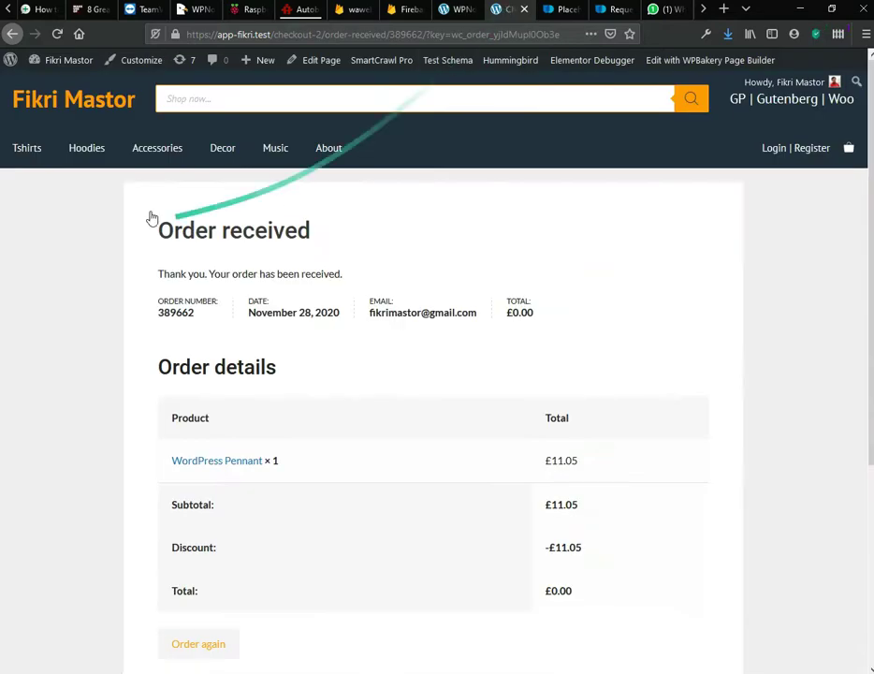
{"action": "right_click", "coordinate": [16, 35]}
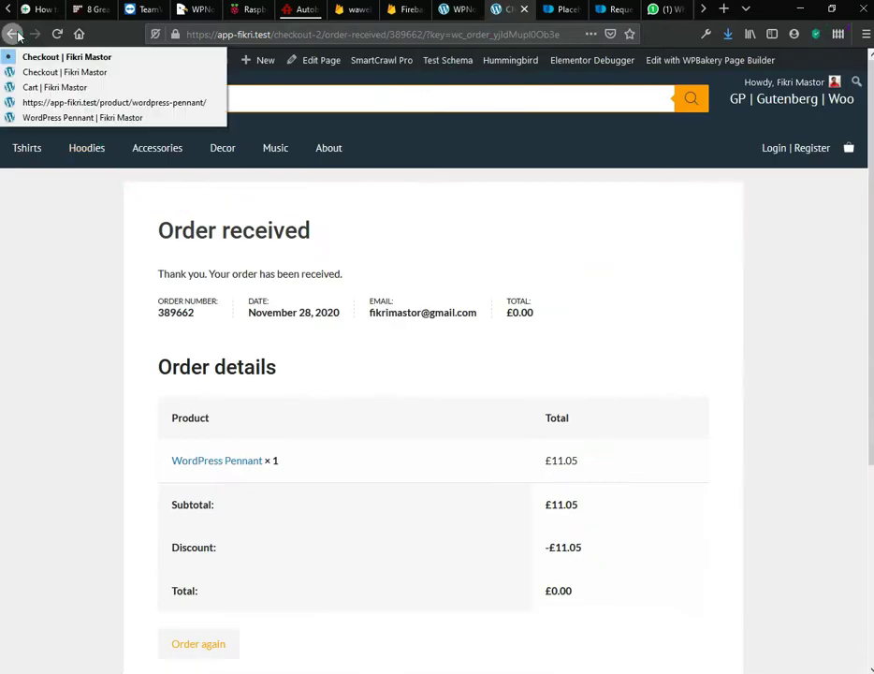
Step: Reorder the WordPress Pennant via cart and checkout, place the £11.05 order, then view WhatsApp
{"action": "left_click", "coordinate": [28, 116]}
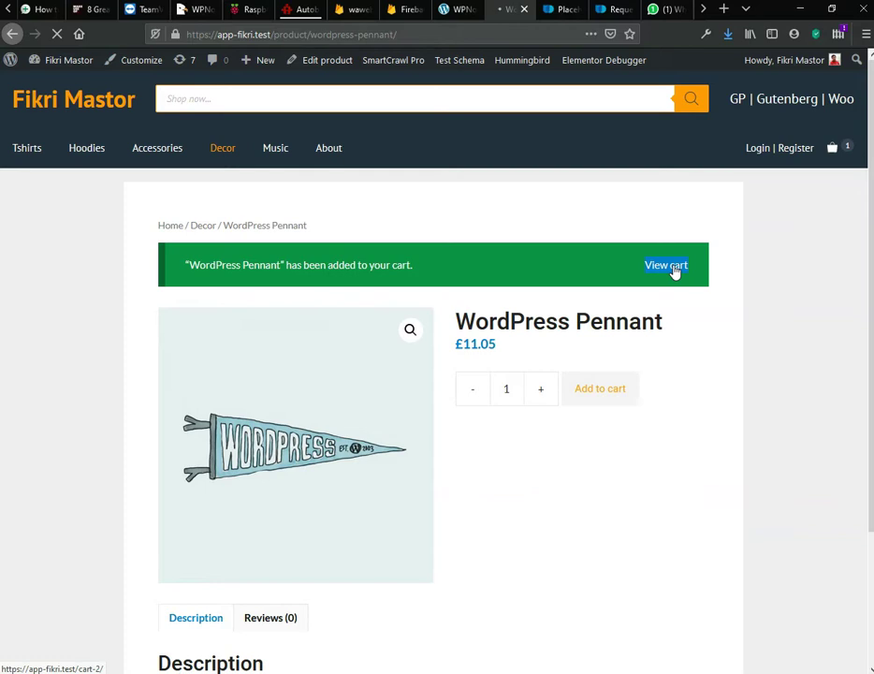
{"action": "left_click", "coordinate": [670, 267]}
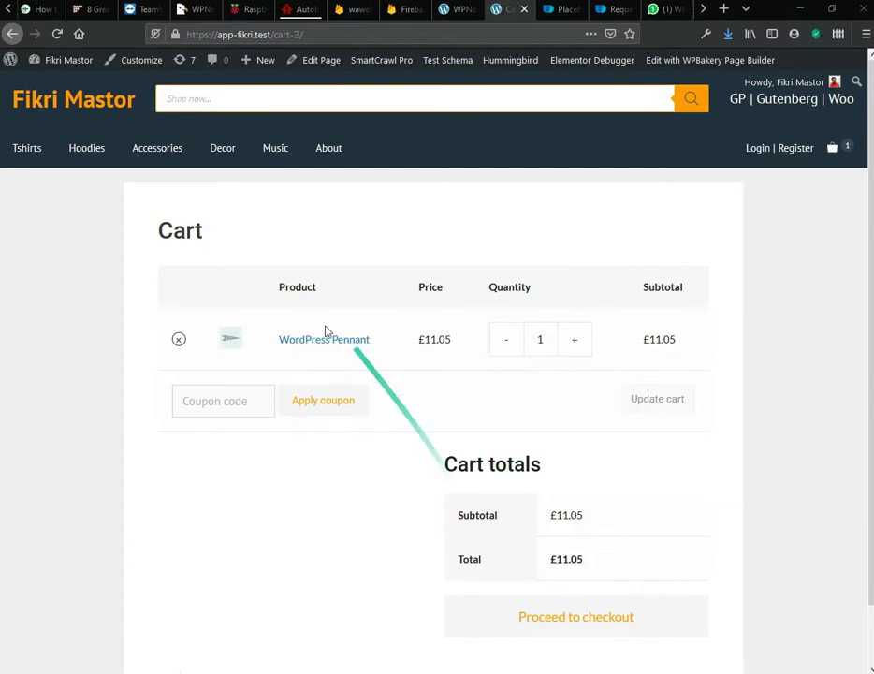
{"action": "left_click", "coordinate": [607, 627]}
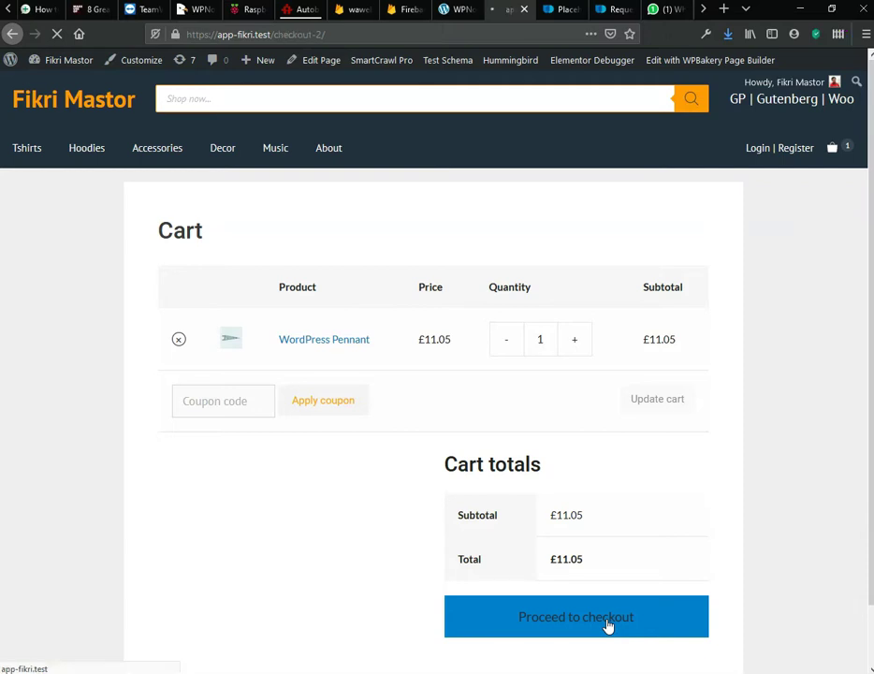
{"action": "scroll", "coordinate": [653, 536], "scroll_direction": "down", "scroll_amount": 3}
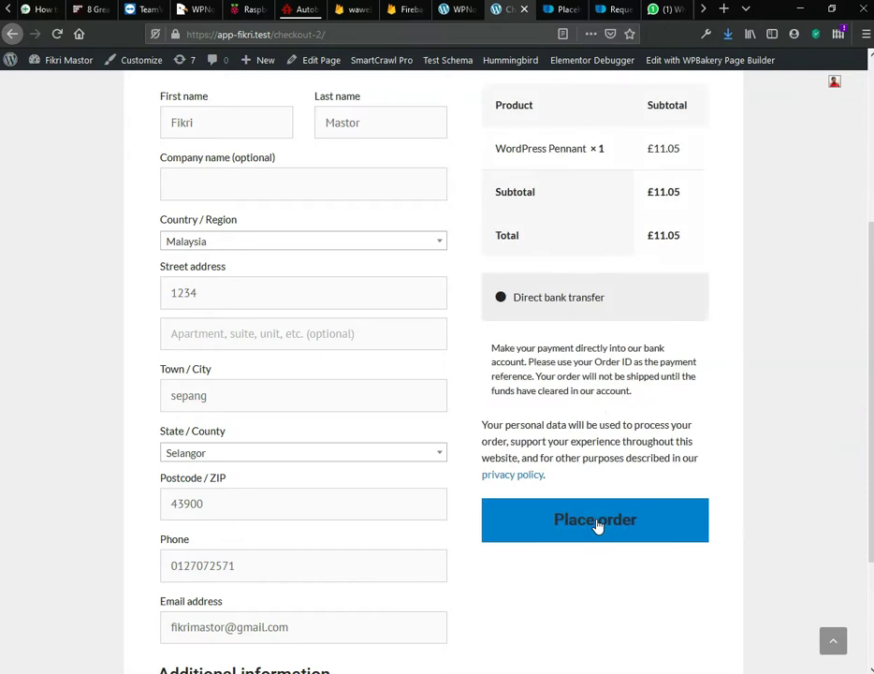
{"action": "left_click", "coordinate": [598, 524]}
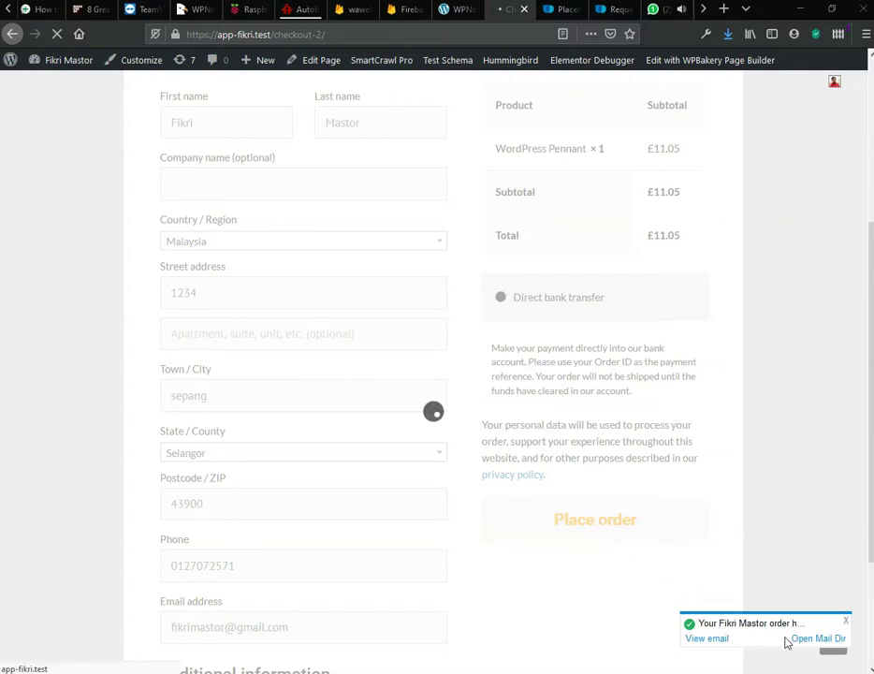
{"action": "left_click", "coordinate": [654, 9]}
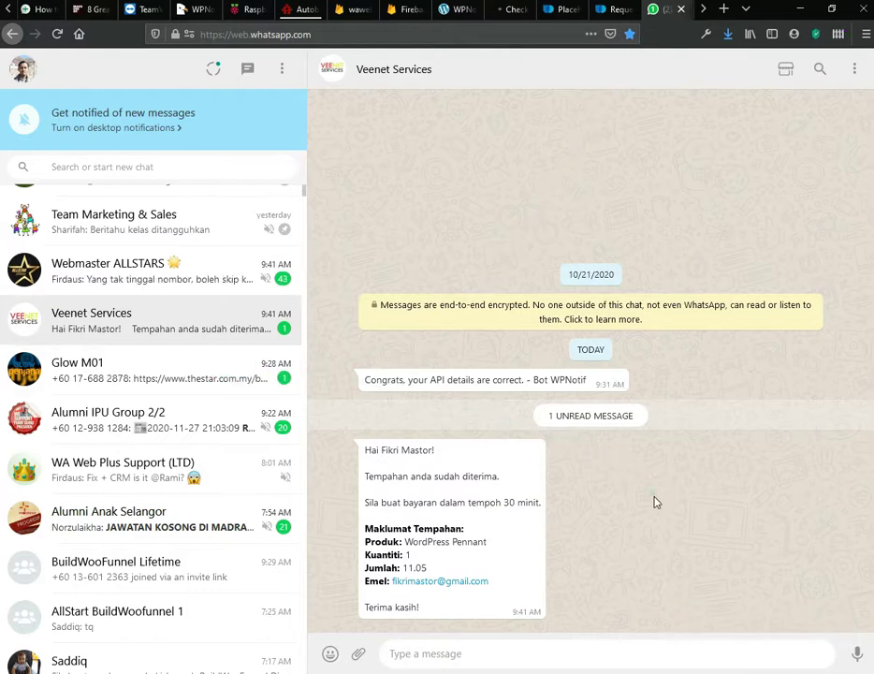
Step: Compare the Malay WhatsApp order message with its WPNotif template, then scroll the settings to the top
{"action": "left_click", "coordinate": [459, 11]}
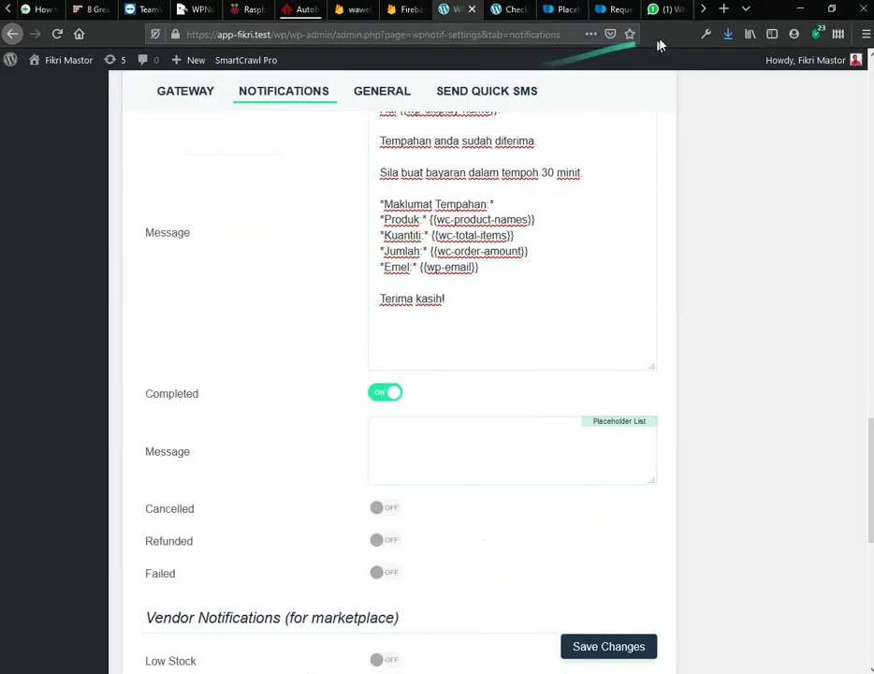
{"action": "left_click", "coordinate": [670, 13]}
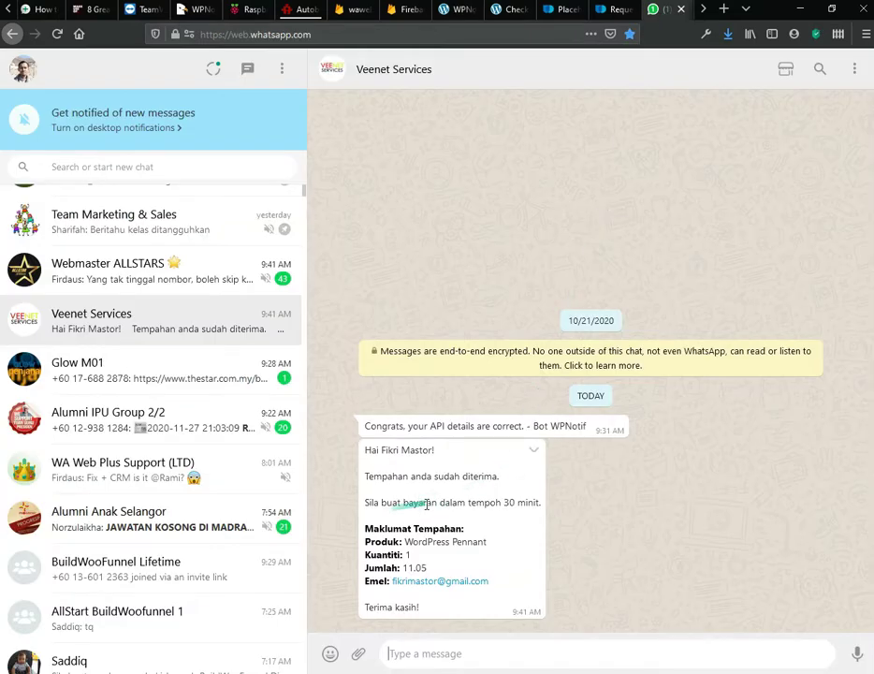
{"action": "left_click", "coordinate": [458, 13]}
{"action": "scroll", "coordinate": [293, 213], "scroll_direction": "up", "scroll_amount": 15}
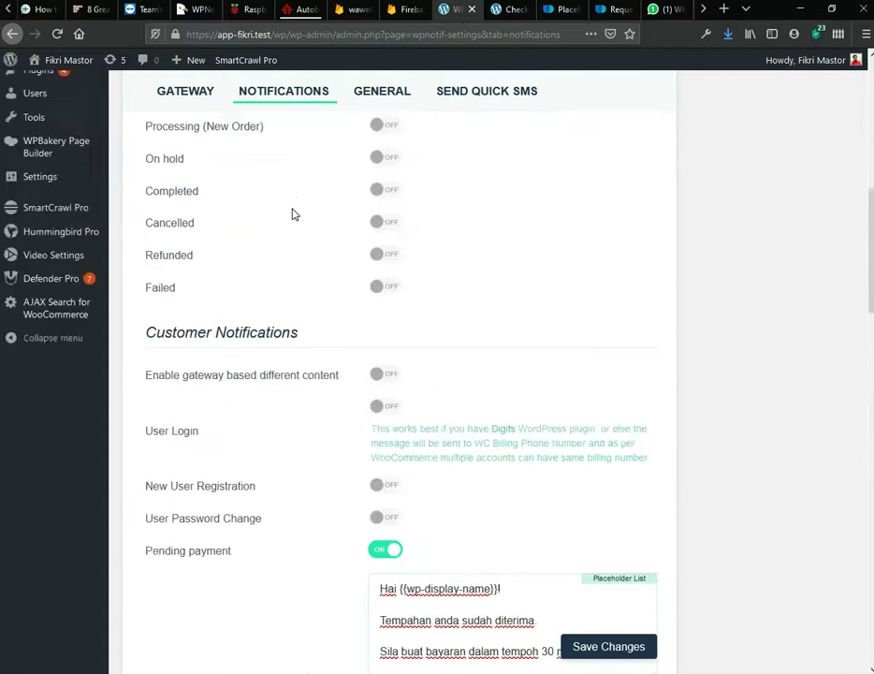
{"action": "scroll", "coordinate": [293, 214], "scroll_direction": "up", "scroll_amount": 1}
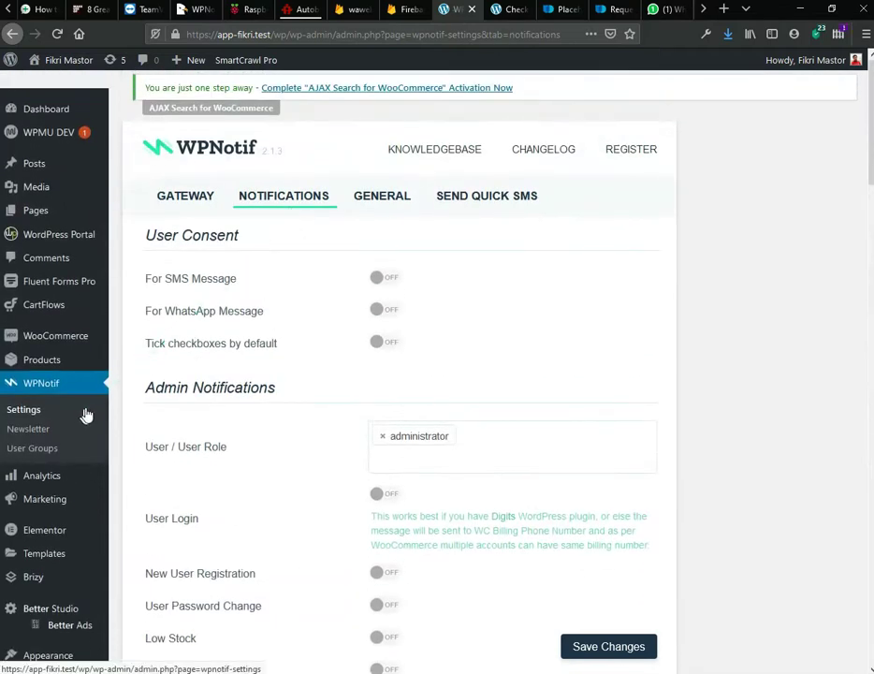
Step: Bulk-change the on-hold £11.05 order to Processing and confirm the Malay payment-received WhatsApp message
{"action": "mouse_move", "coordinate": [89, 348]}
{"action": "left_click", "coordinate": [129, 359]}
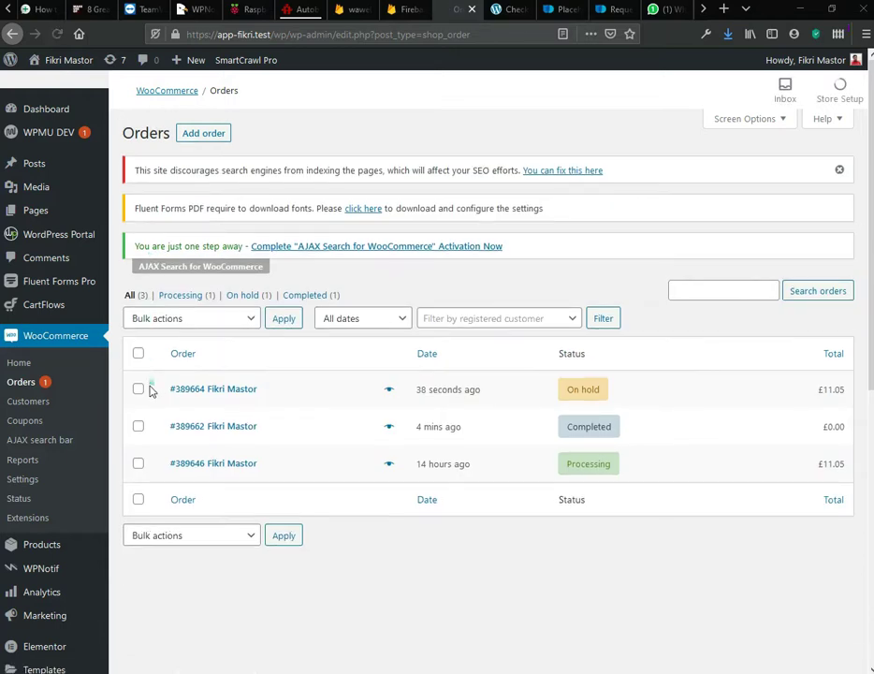
{"action": "left_click", "coordinate": [187, 320]}
{"action": "left_click", "coordinate": [191, 379]}
{"action": "left_click", "coordinate": [280, 324]}
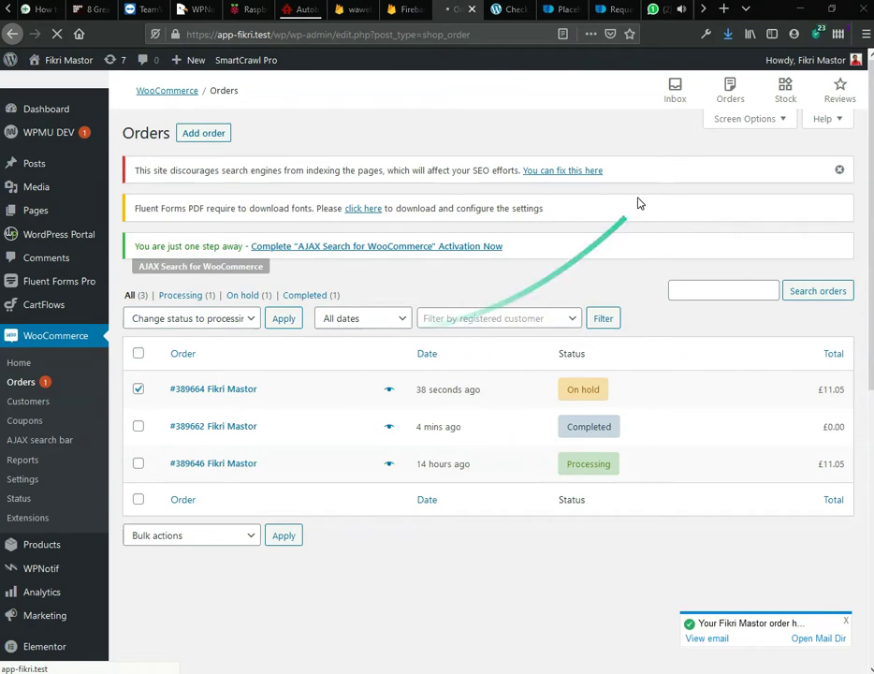
{"action": "left_click", "coordinate": [670, 19]}
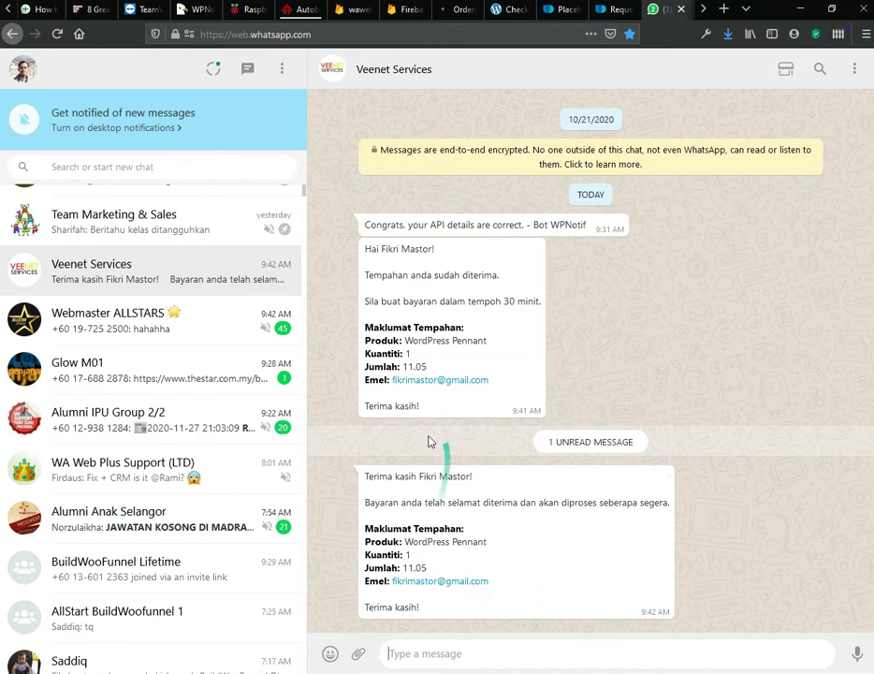
{"action": "left_click", "coordinate": [462, 10]}
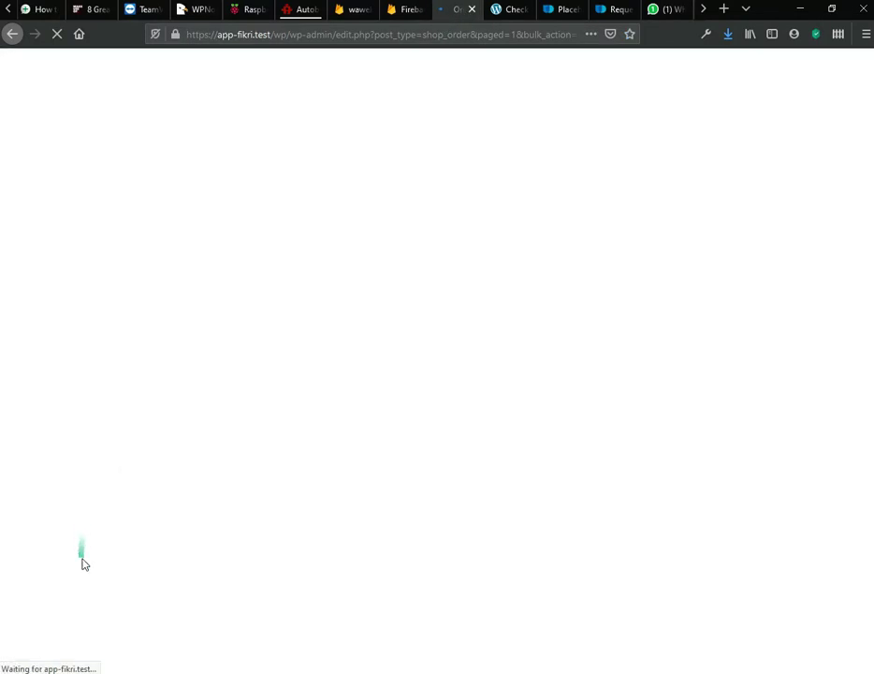